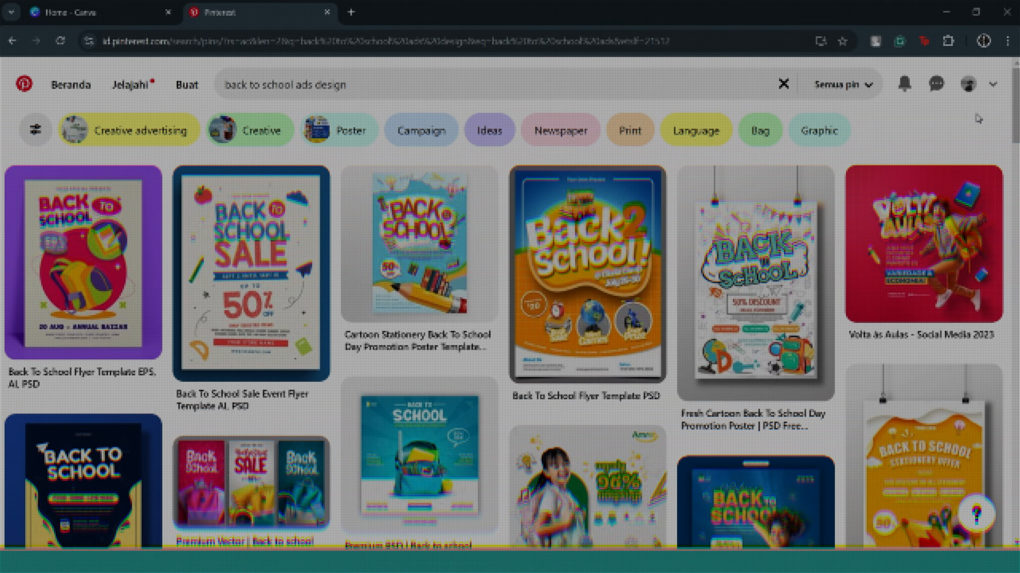
Browse the "back to school ads design" search results for poster layout and colour references.
scroll(546, 540, down, 10)
scroll(545, 540, up, 8)
scroll(546, 540, up, 3)
scroll(546, 540, down, 10)
scroll(510, 354, down, 6)
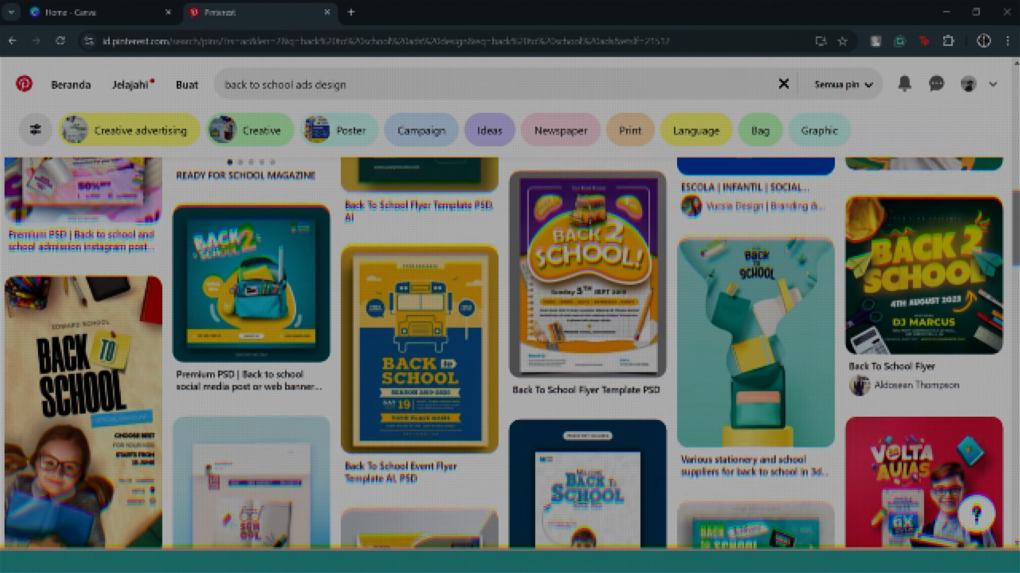
scroll(510, 353, down, 3)
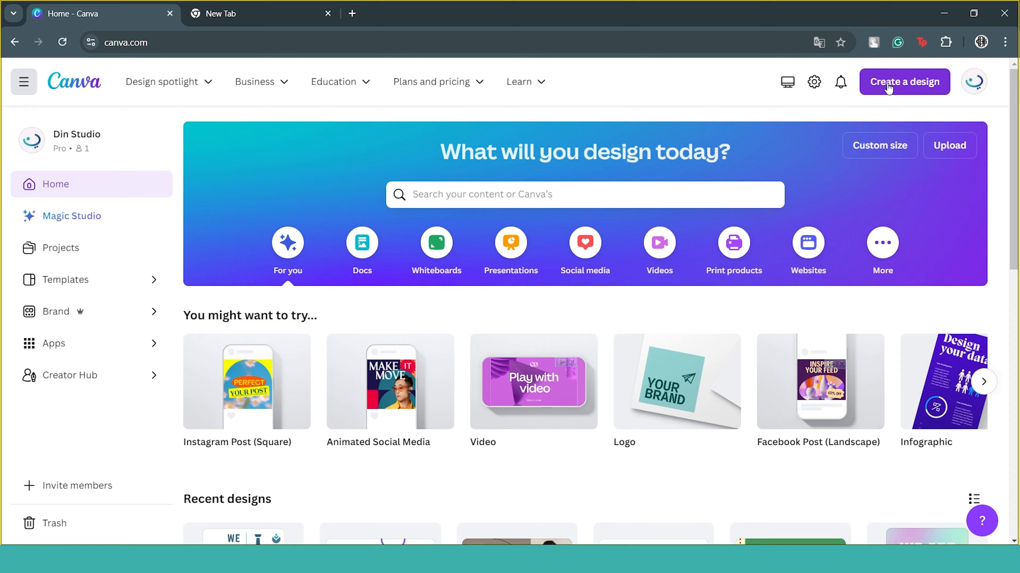
Create a blank poster design in the portrait 29.7 x 42 cm size.
click(904, 81)
text(poster)
scroll(808, 269, down, 4)
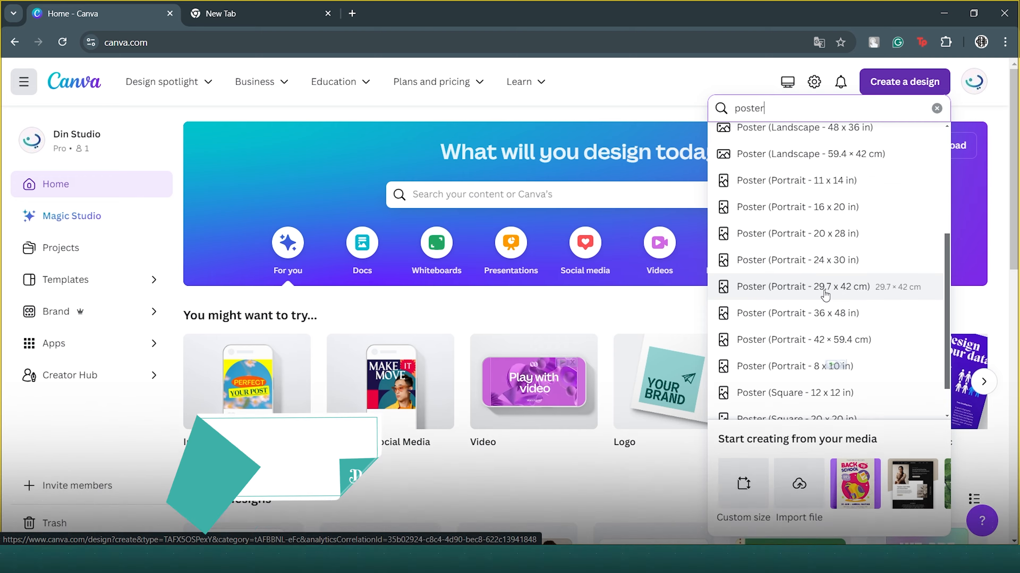
click(782, 287)
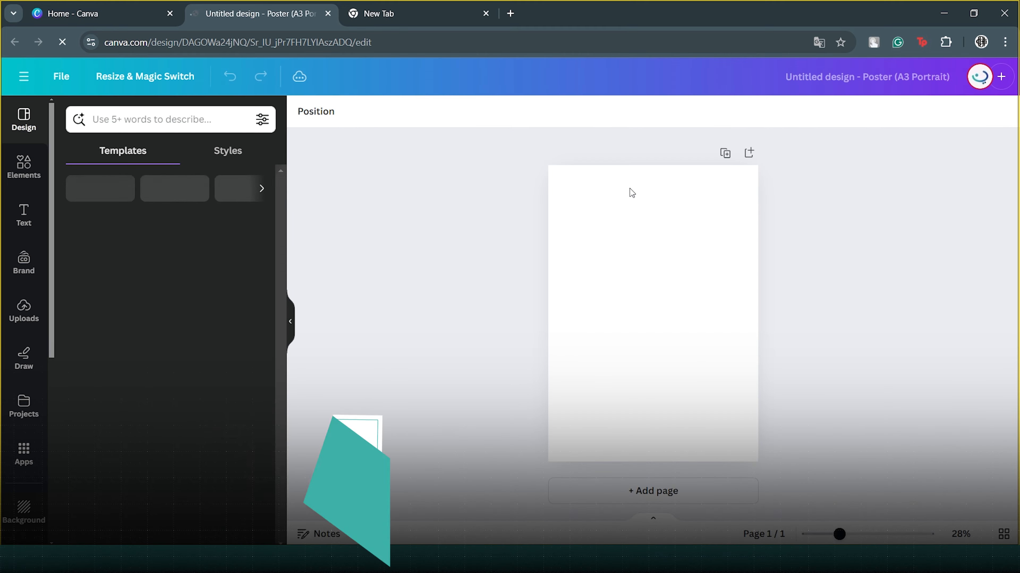
Title the design "Back to School Poster Design".
click(658, 77)
text(Back to School Post)
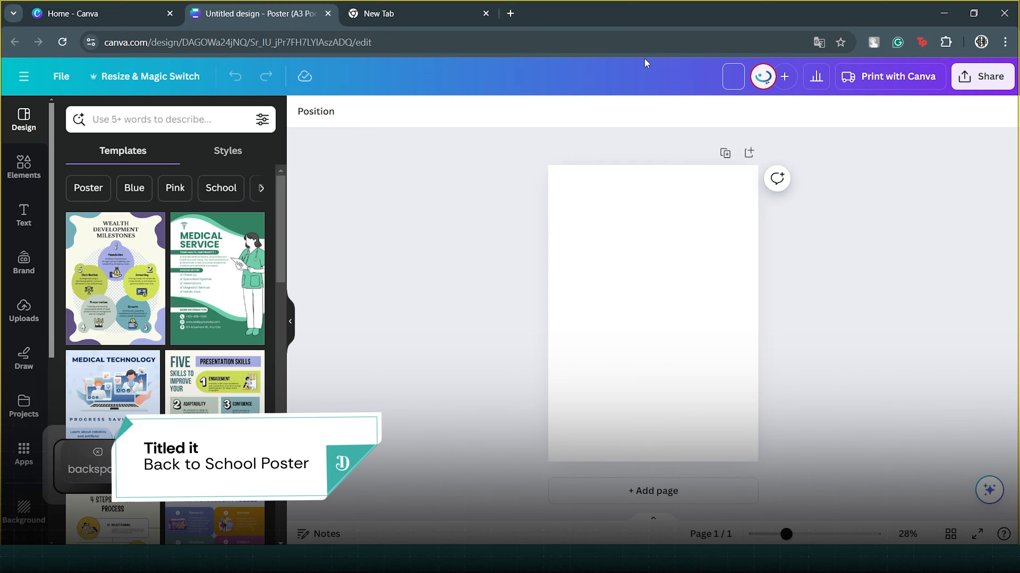
text(er Design)
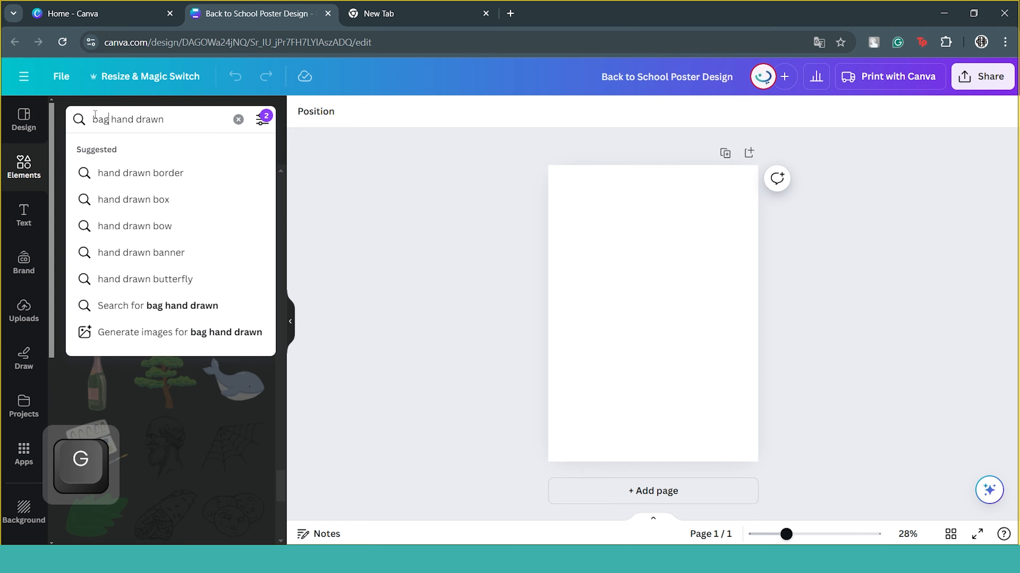
Search the graphics for "bag hand drawn" and open the magic recommendations for a suitable backpack graphic.
key(Return)
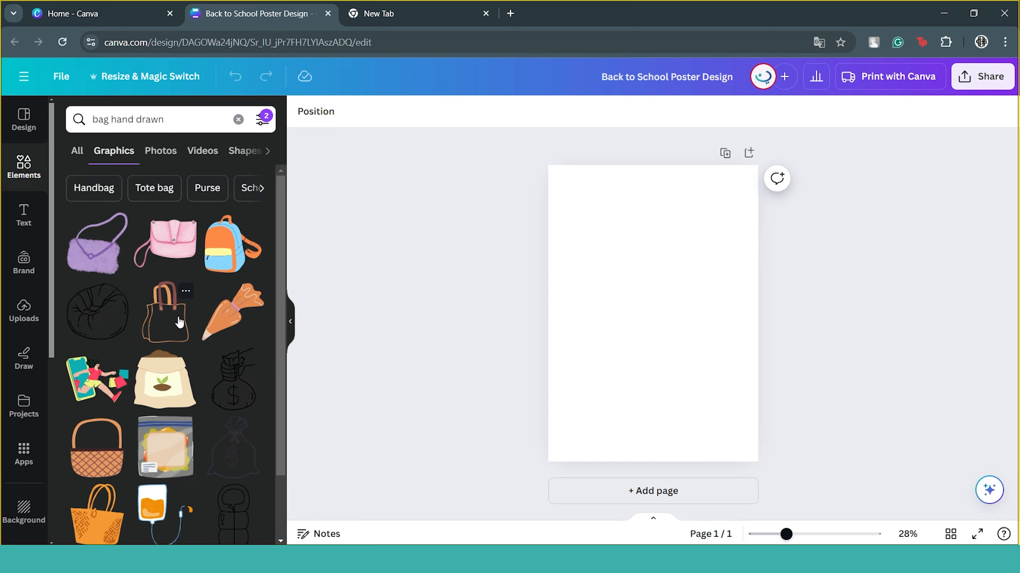
scroll(180, 325, down, 10)
scroll(176, 332, down, 5)
scroll(220, 383, up, 15)
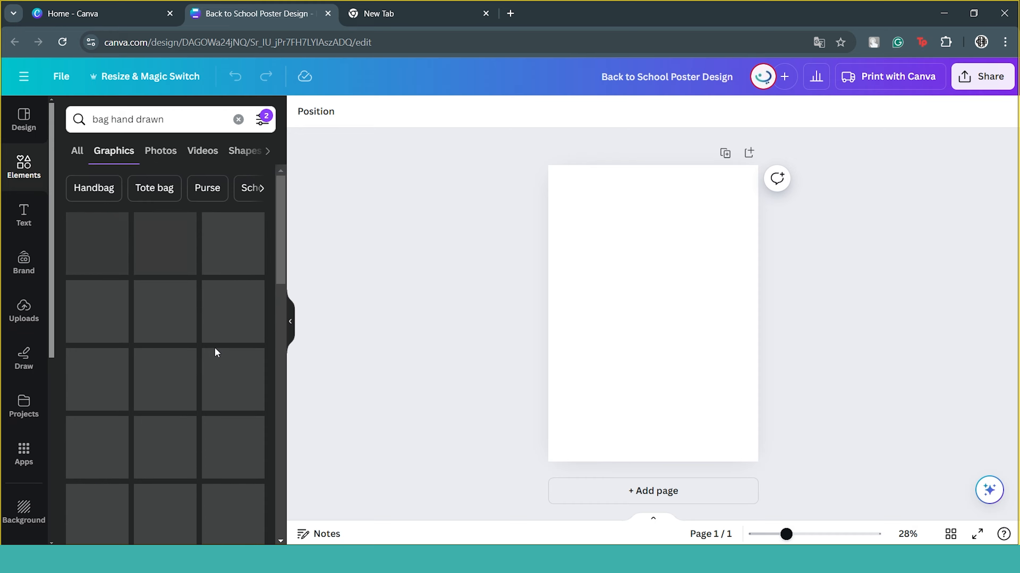
click(254, 223)
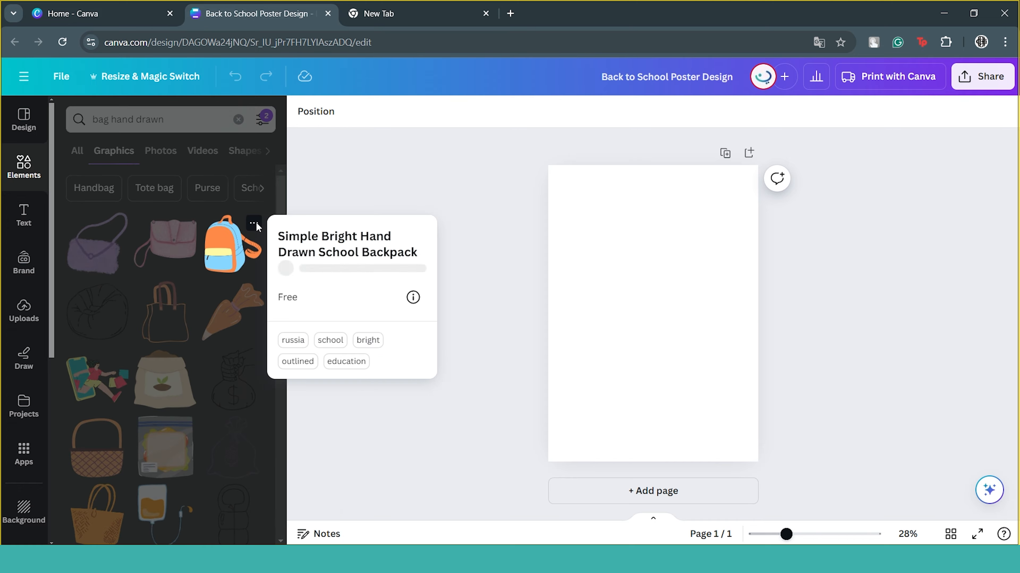
click(323, 457)
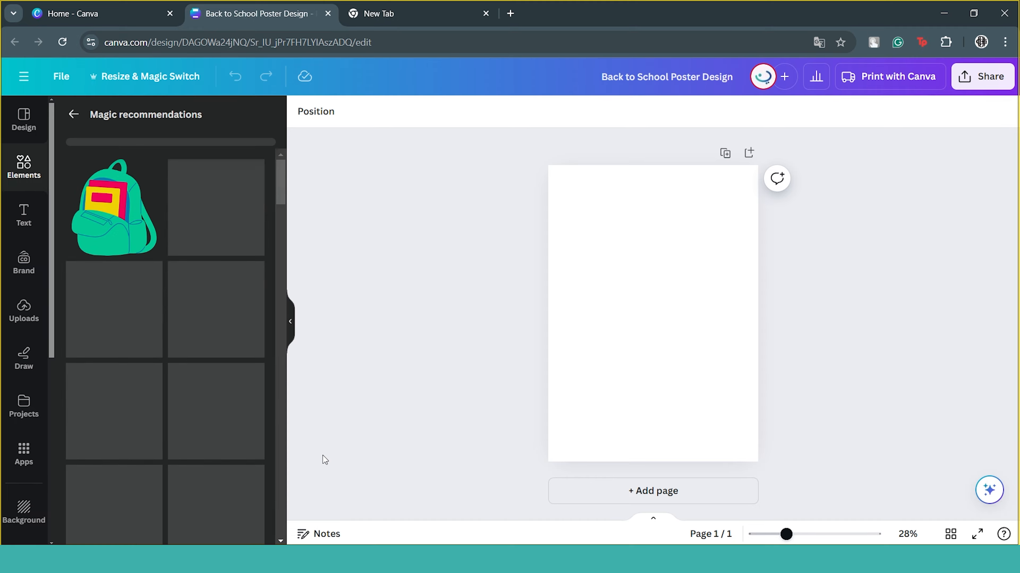
Place the pink and blue backpack from the recommendations in the lower middle of the poster and scale it down.
scroll(180, 337, down, 5)
scroll(181, 337, down, 5)
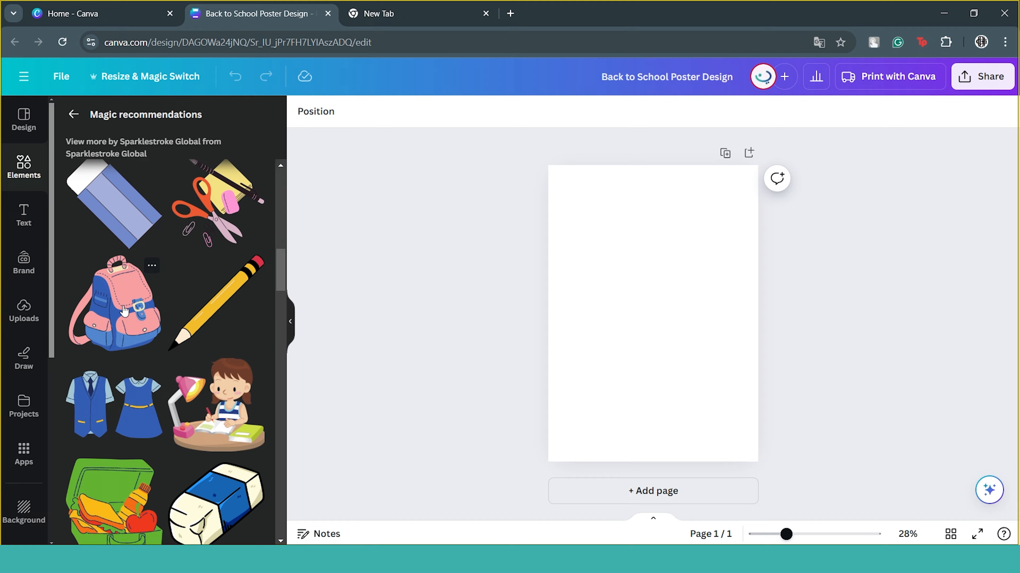
drag(119, 310, 652, 342)
drag(606, 292, 625, 314)
drag(662, 346, 659, 359)
drag(621, 329, 615, 319)
click(521, 325)
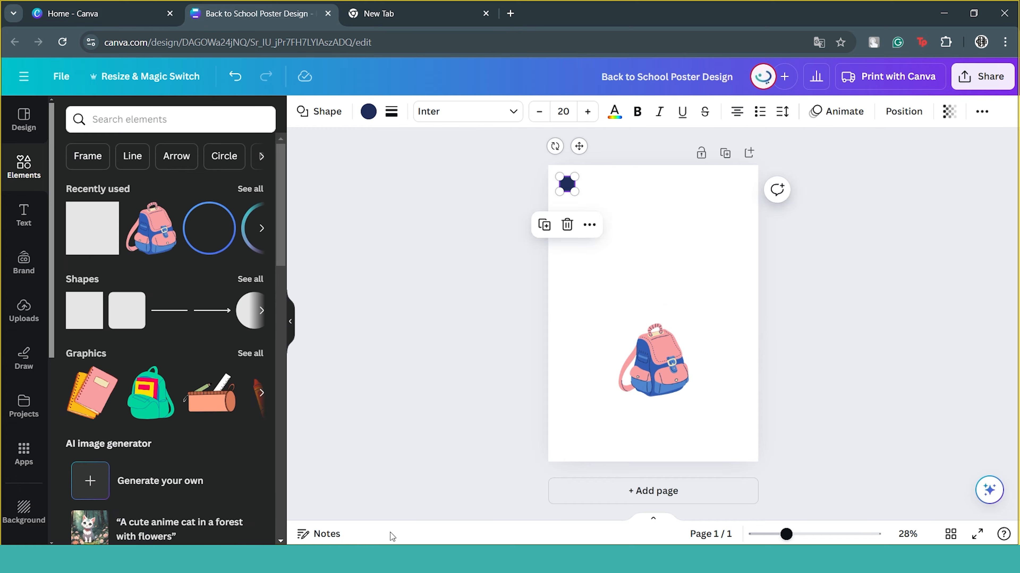
Build a palette row of small squares along the poster's upper edge in purple, dark purple, yellow, orange, lime and green.
key(ctrl+c)
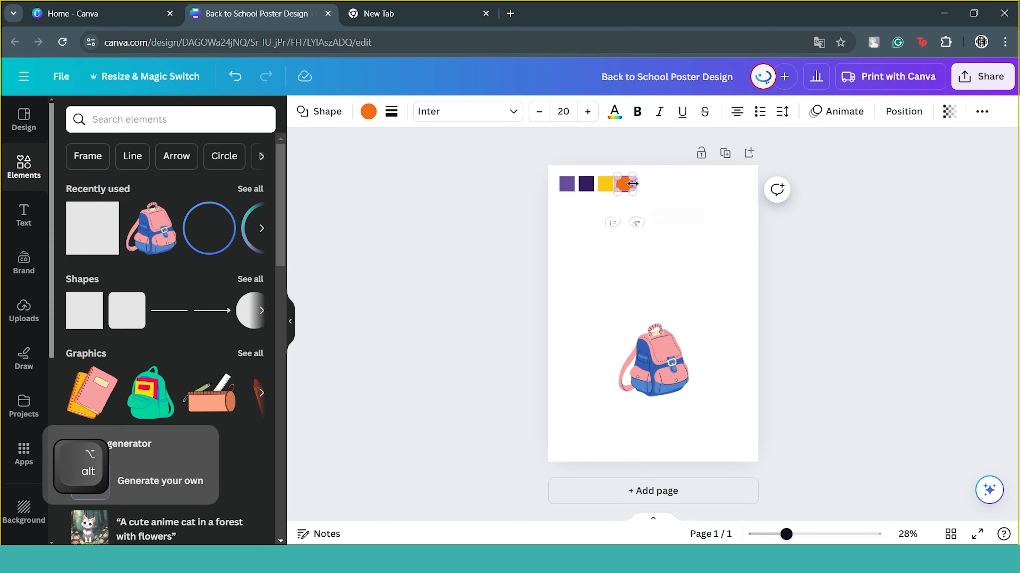
drag(632, 183, 644, 183)
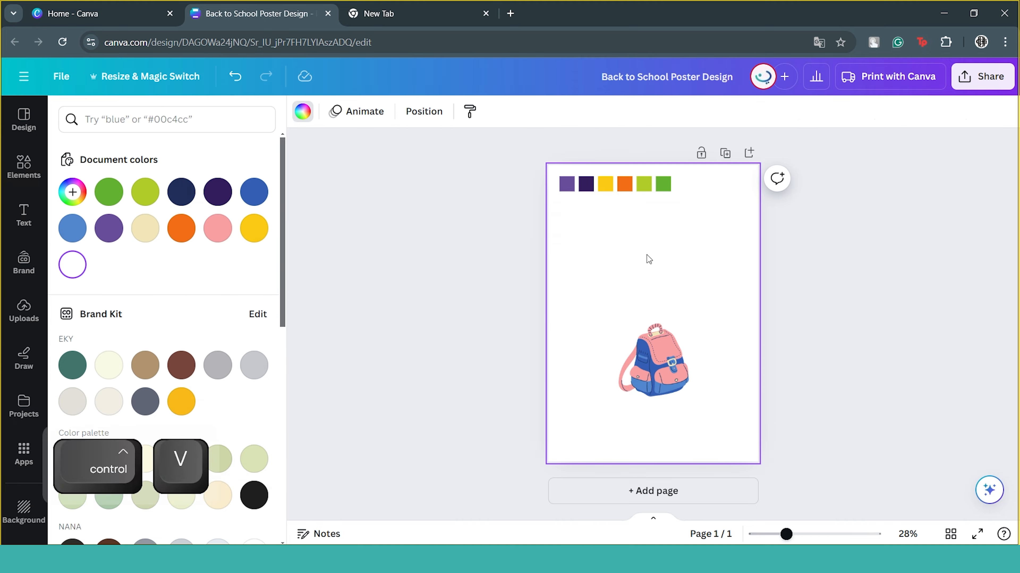
Recolour the backpack: pink and beige to yellow, navy to dark purple, blue to purple and light blue to lime.
click(665, 359)
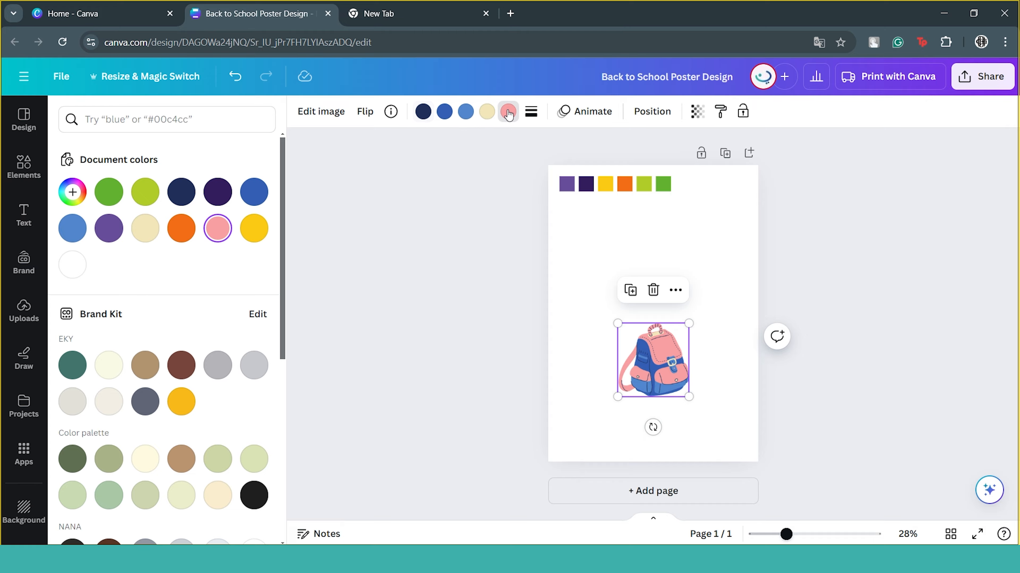
click(257, 231)
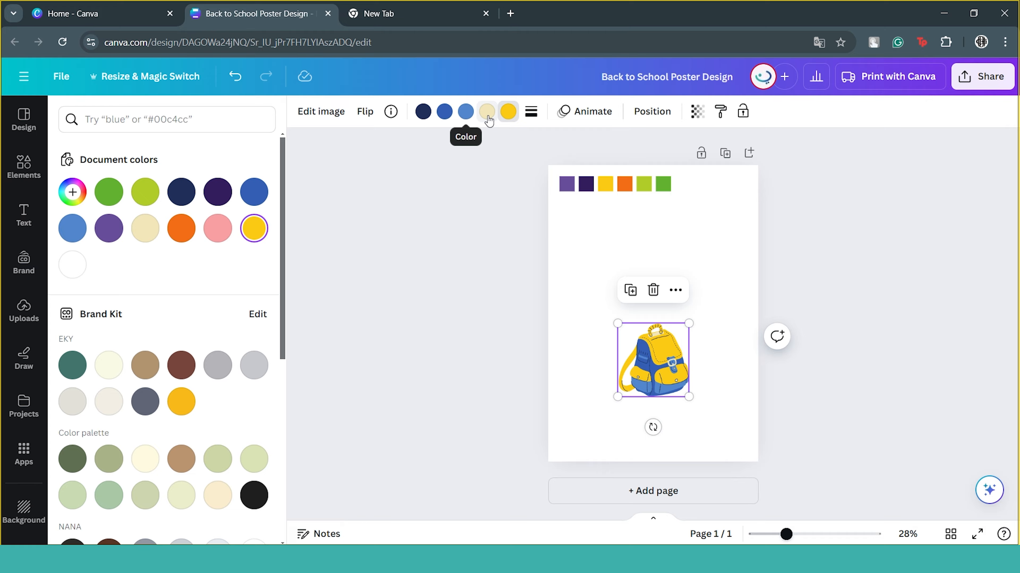
click(609, 184)
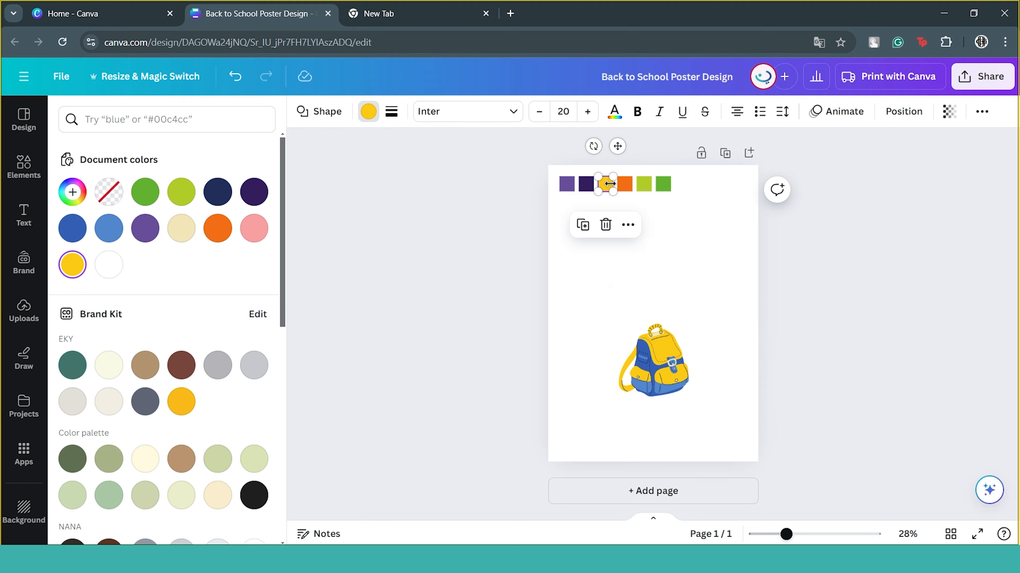
click(653, 361)
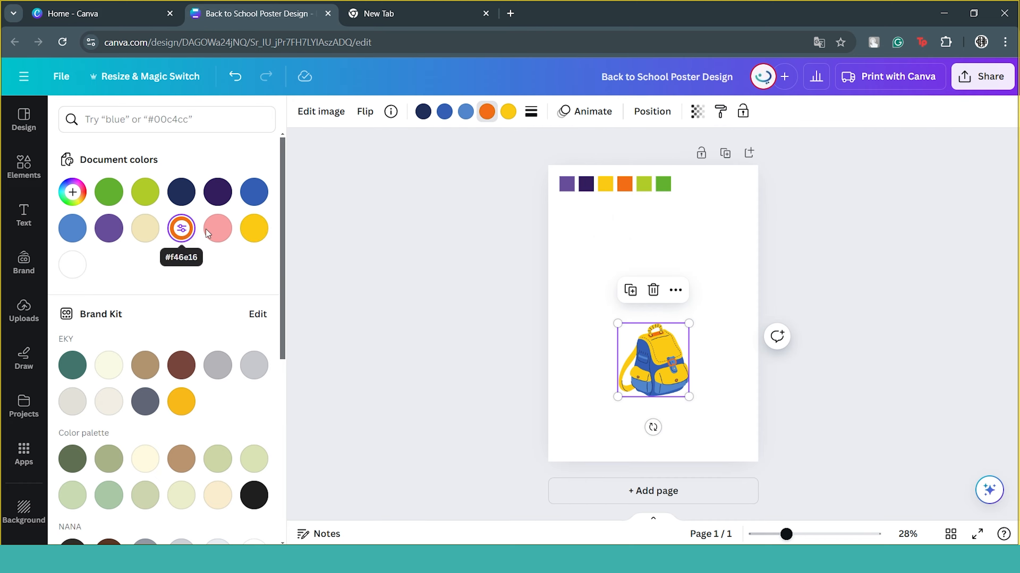
click(423, 111)
click(227, 198)
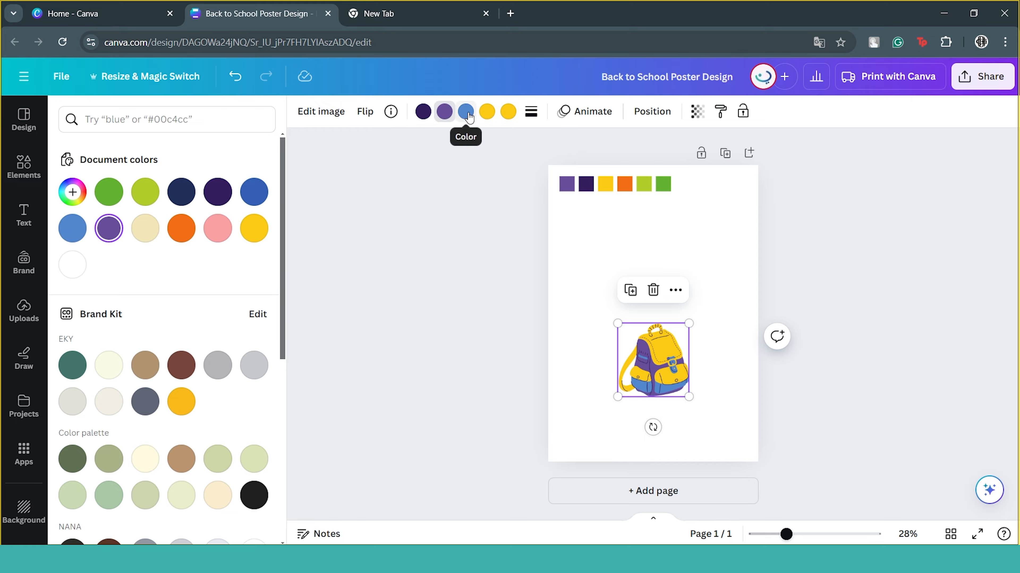
click(73, 191)
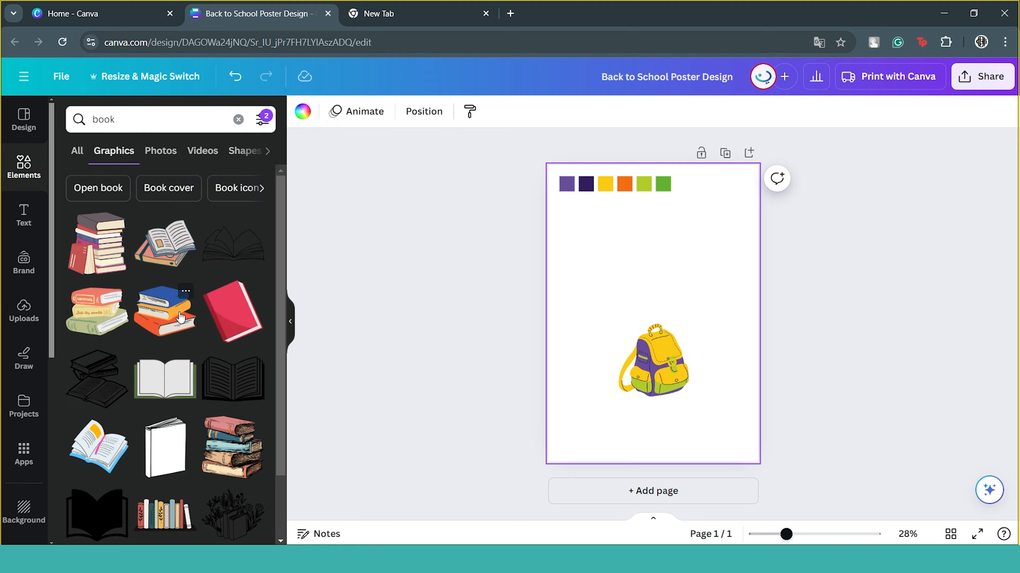
Add the blue, yellow and orange book stack graphic beside the backpack and scale it down to less than the bag's height.
drag(175, 318, 613, 360)
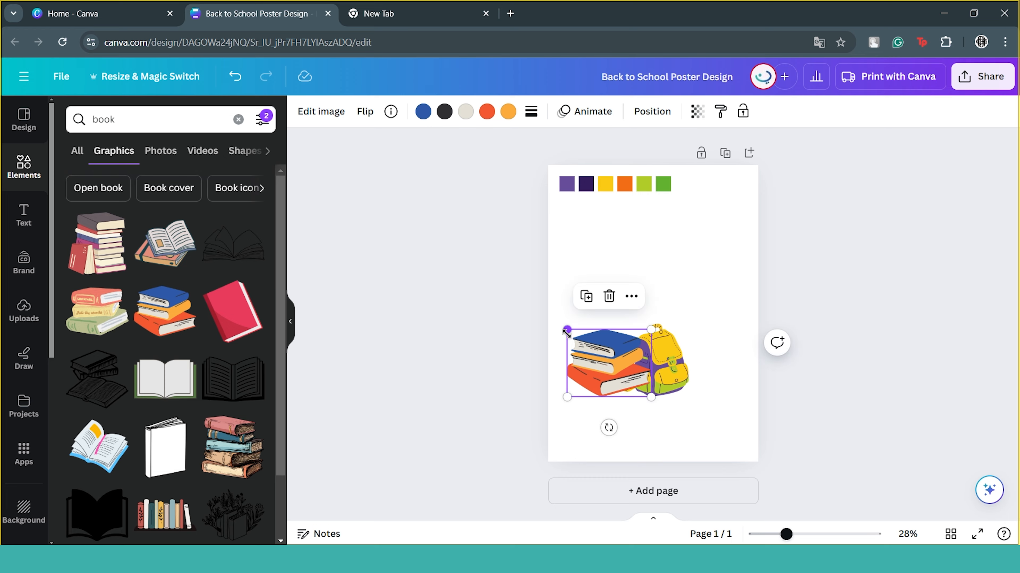
drag(566, 330, 585, 345)
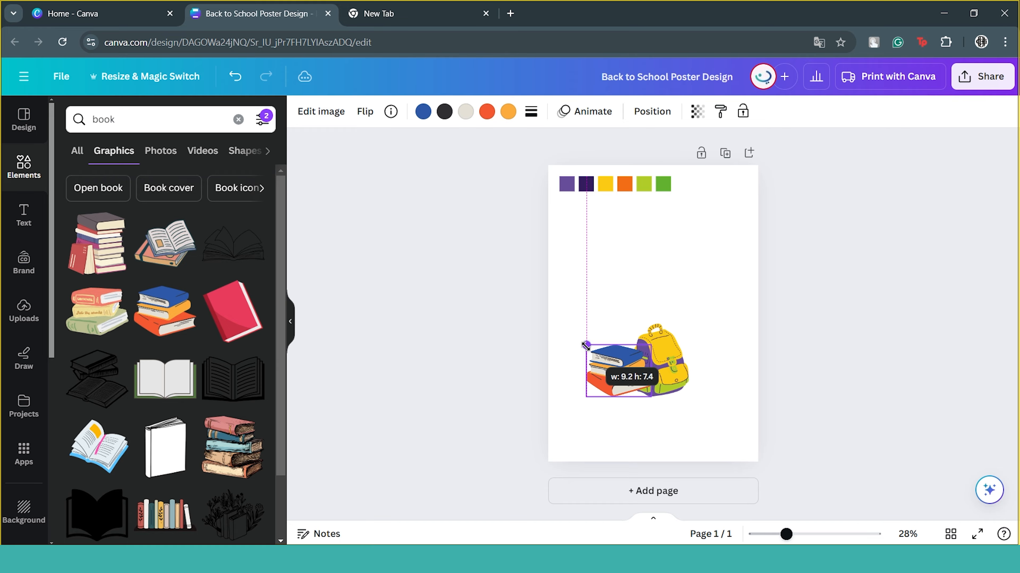
drag(585, 345, 589, 351)
Send the book stack one layer backward so it sits behind the backpack.
right_click(614, 371)
mouse_move(682, 355)
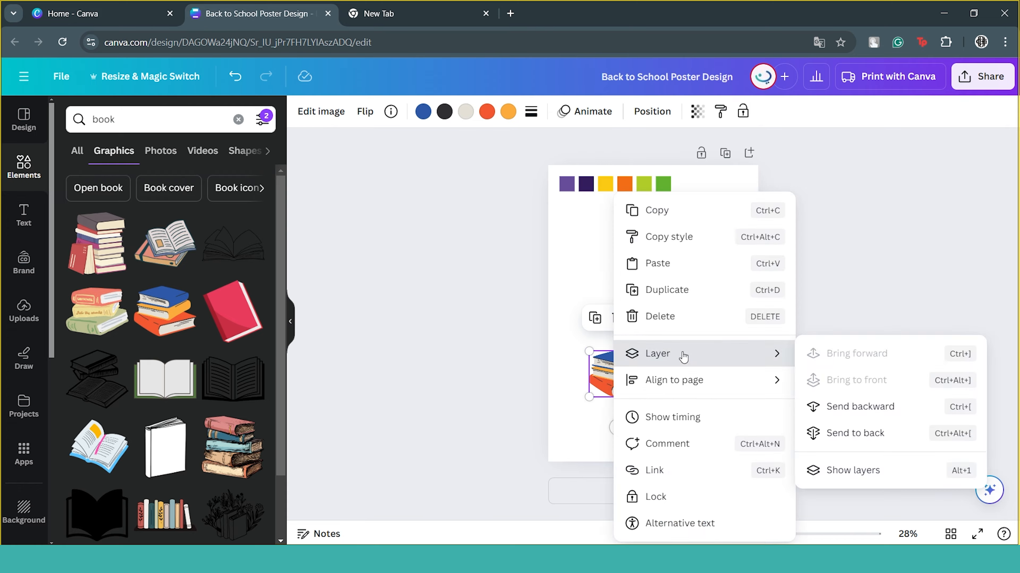
click(859, 406)
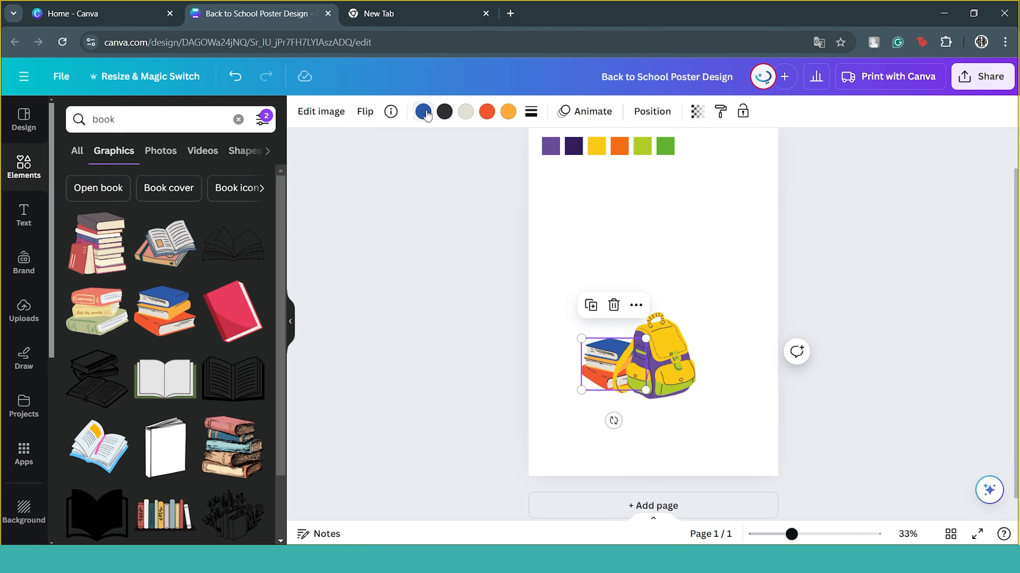
Recolour the book stack's blue to purple, black to dark purple and red to lime.
click(423, 112)
click(254, 191)
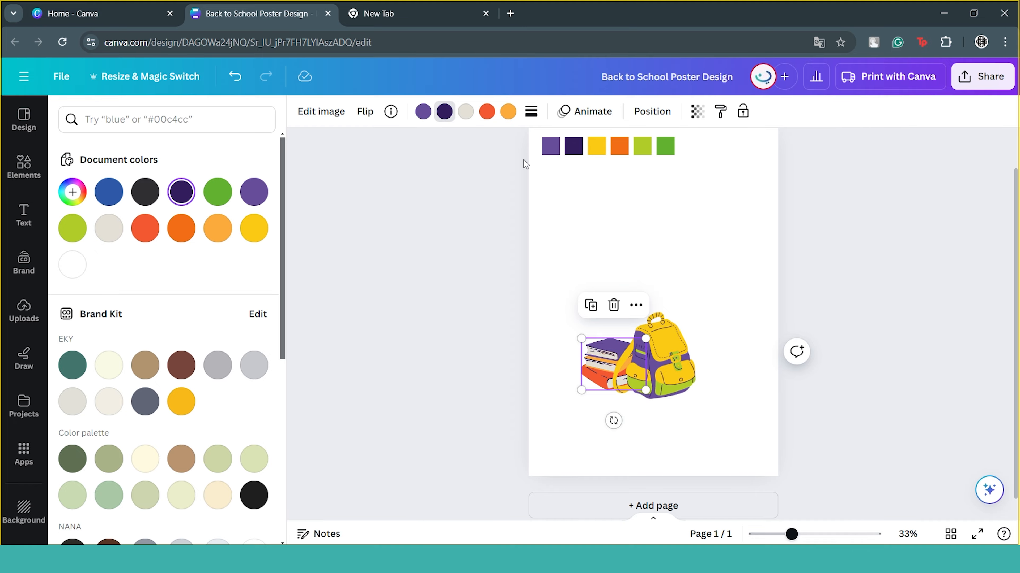
click(486, 112)
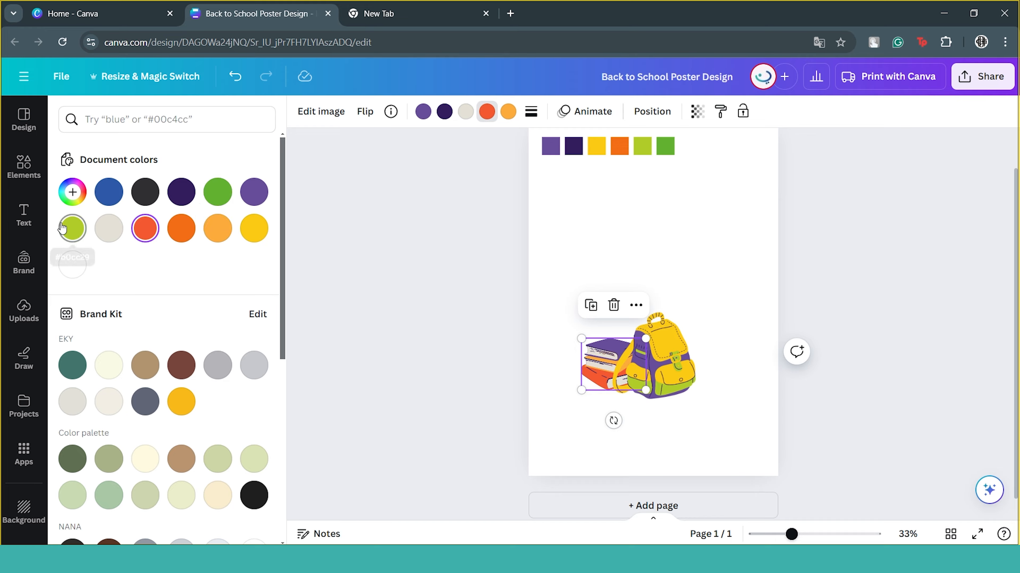
click(72, 228)
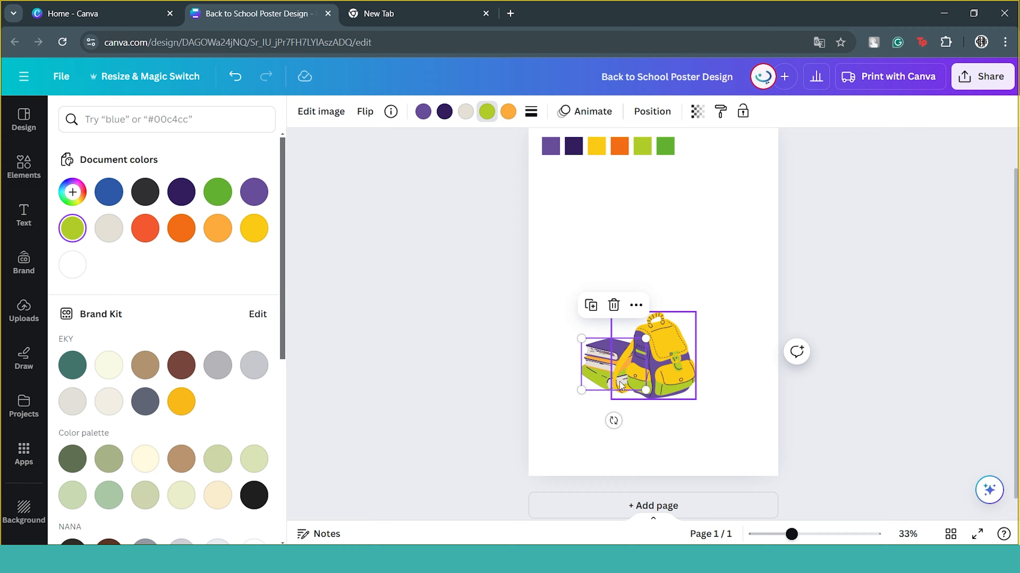
Change the book stack's lime to green and its light orange to the custom yellow #FFBD13.
click(509, 111)
click(253, 228)
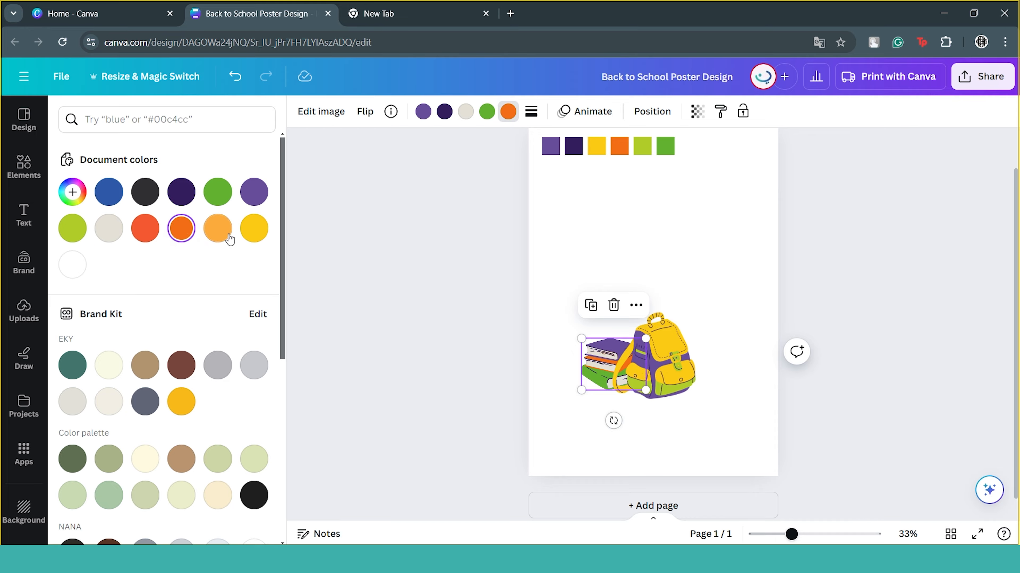
double_click(253, 230)
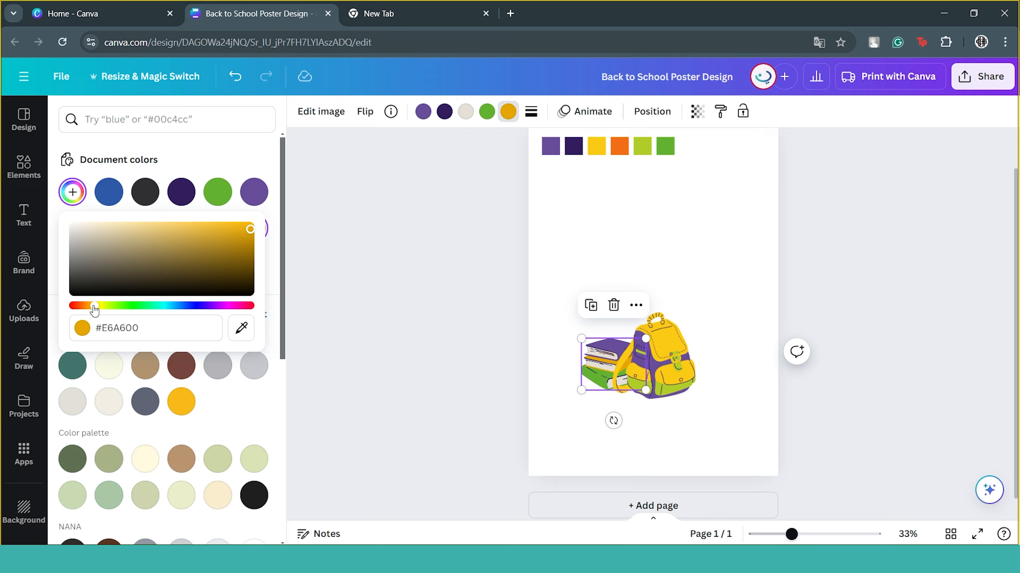
drag(94, 309, 95, 311)
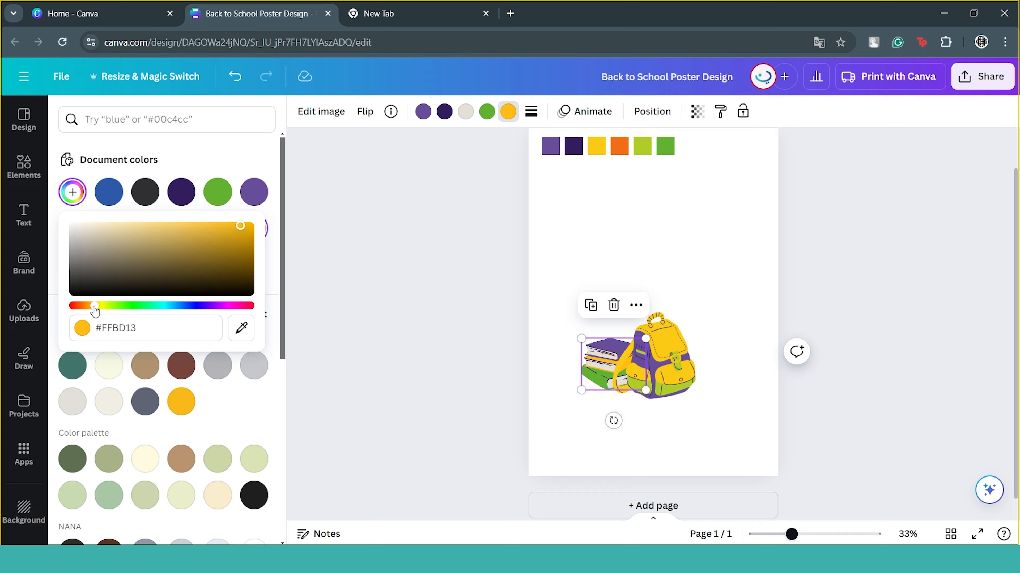
key(Escape)
Place the blue and yellow alarm clock from the "school" graphics at the outer side of the books and scale it down.
scroll(197, 276, down, 5)
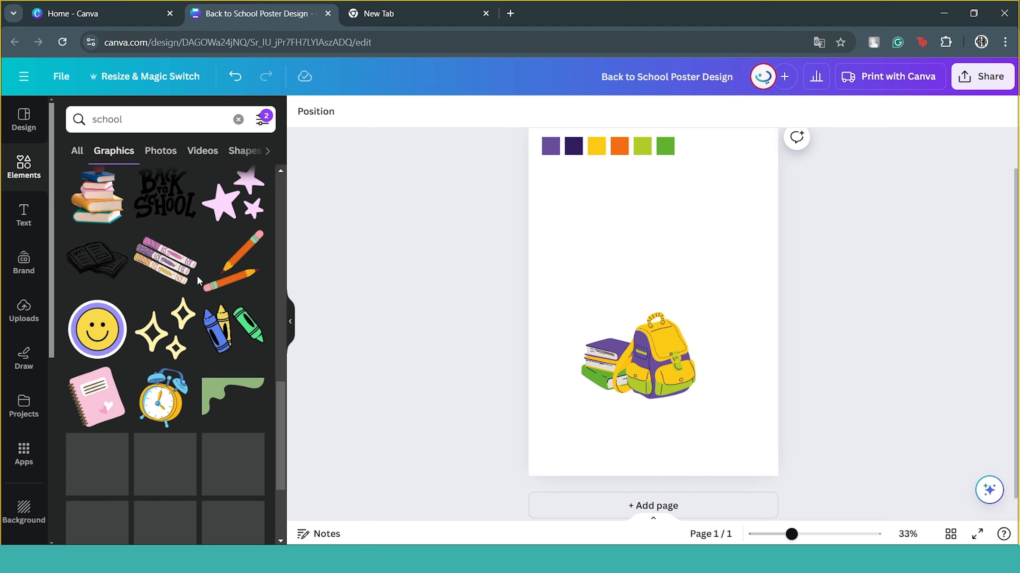
scroll(200, 273, down, 2)
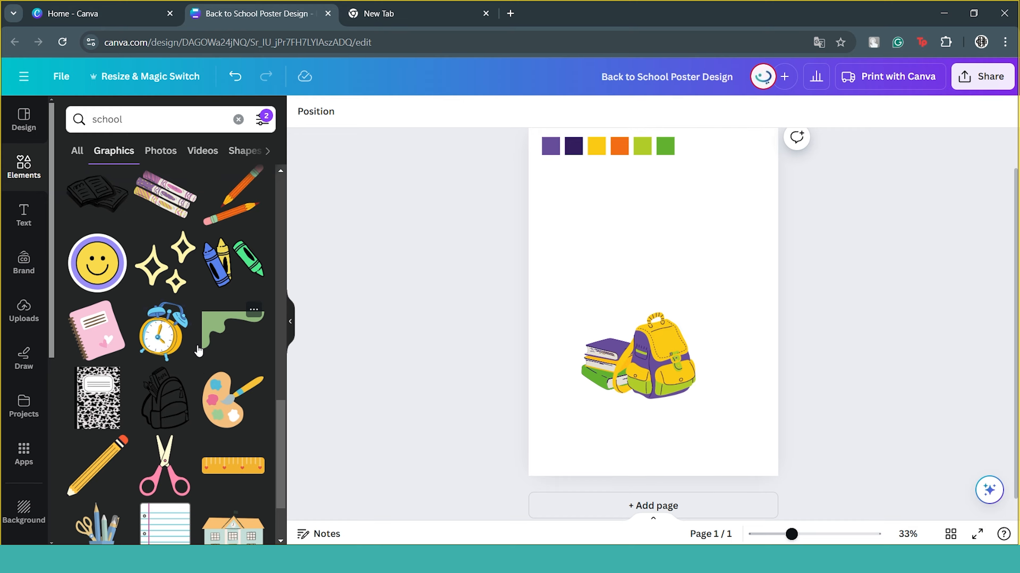
drag(176, 339, 588, 330)
drag(648, 288, 580, 373)
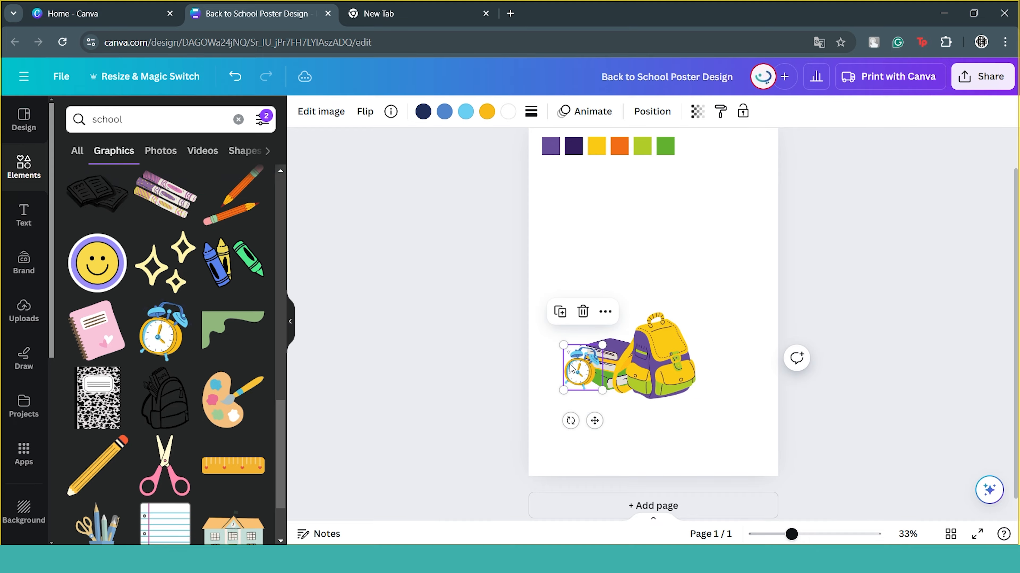
click(632, 423)
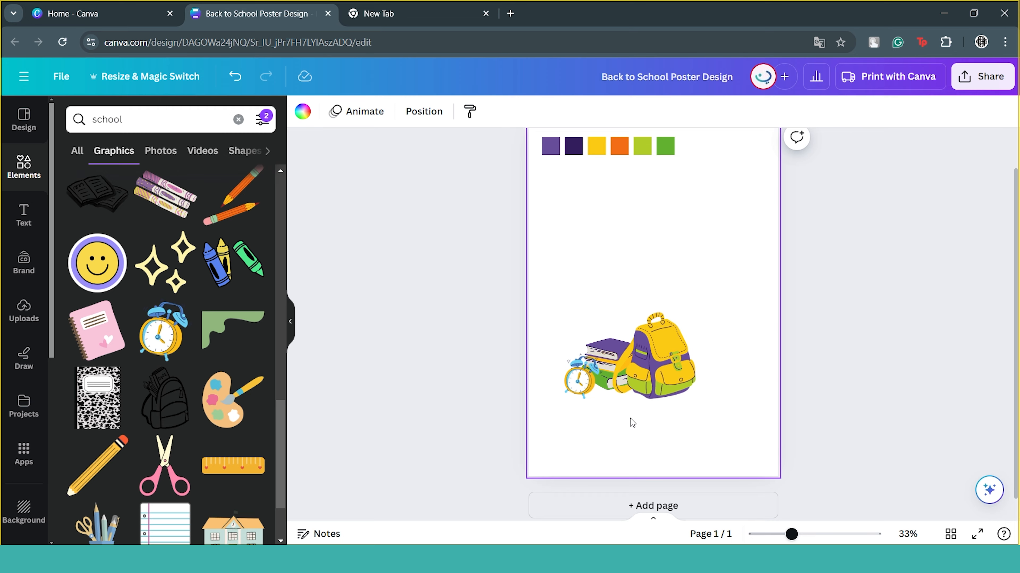
click(578, 375)
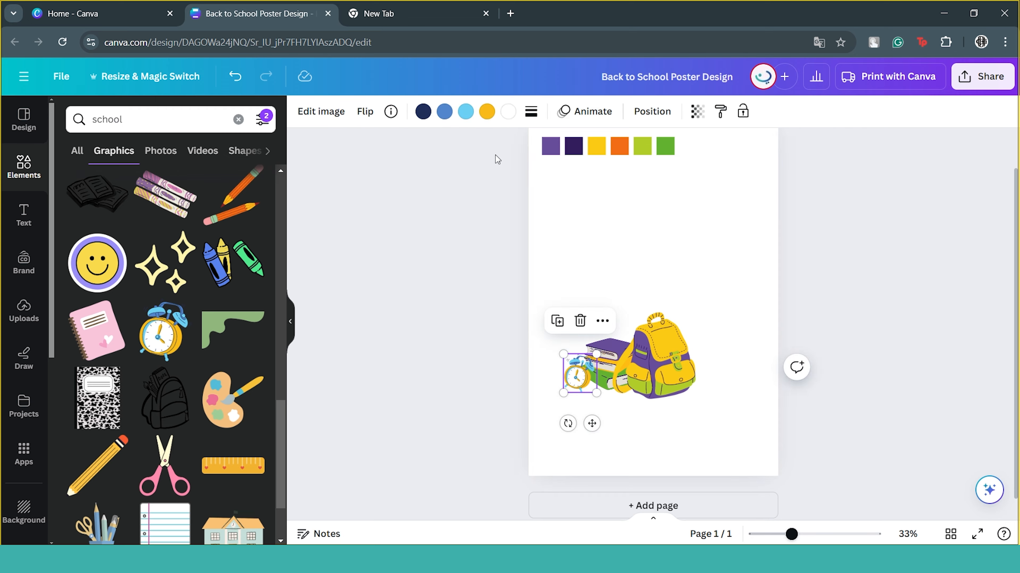
Recolour the alarm clock's blues to the palette's yellow, lime and dark purple.
click(493, 111)
click(472, 114)
click(423, 112)
click(146, 192)
click(700, 229)
Fine-tune the size and placement of the alarm clock in front of the book stack.
click(577, 377)
scroll(577, 376, up, 5)
drag(518, 350, 522, 346)
scroll(529, 228, down, 3)
click(530, 228)
Place the orange snack bag from the "school" graphics against the backpack's free side and scale it down.
scroll(529, 228, down, 2)
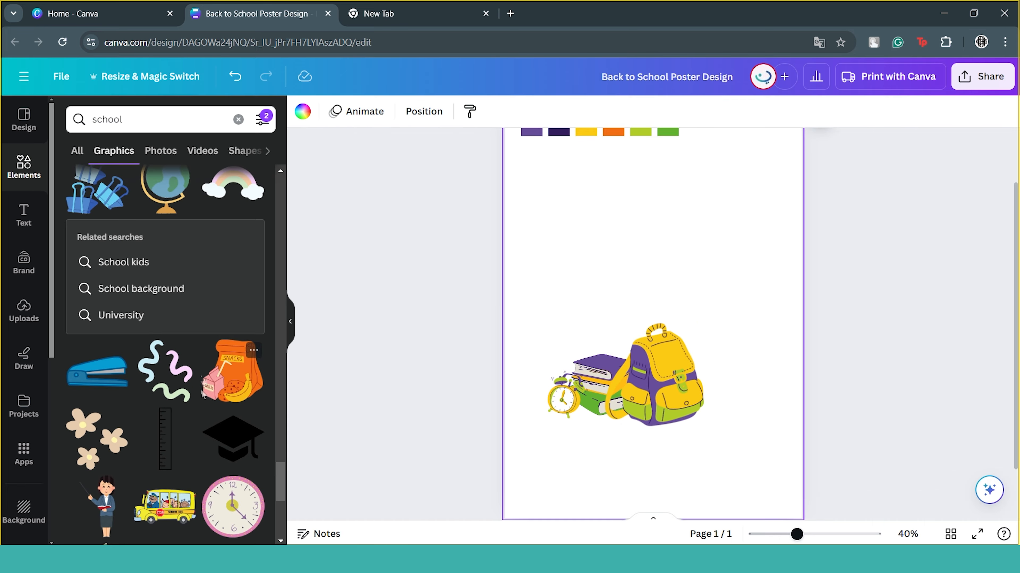
drag(198, 360, 626, 373)
drag(633, 332, 699, 405)
drag(734, 440, 724, 410)
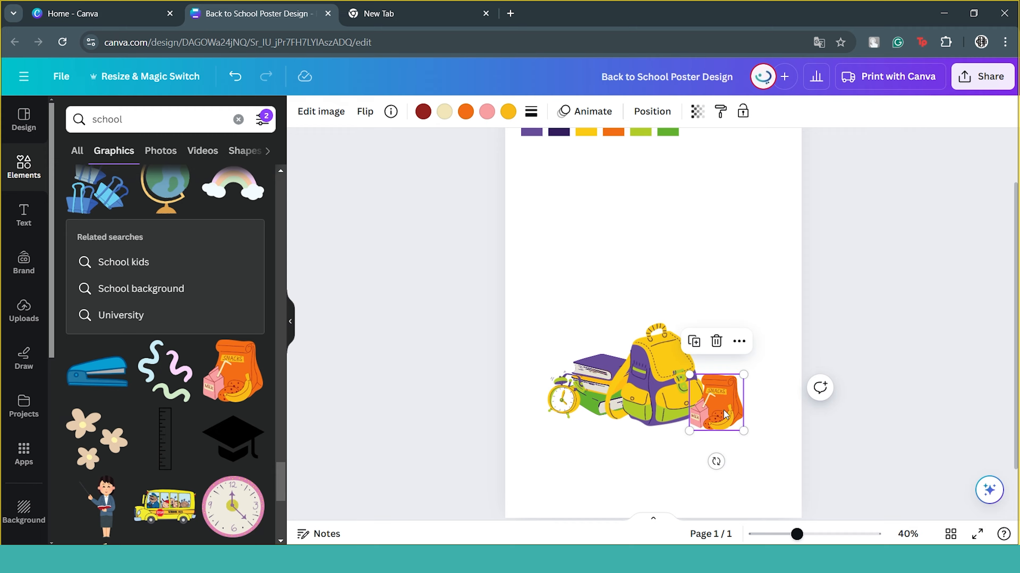
drag(745, 376, 741, 380)
Recolour the snack bag's orange to purple, its pink to green and its dark red to dark purple #321d5c.
click(487, 112)
click(181, 192)
click(531, 112)
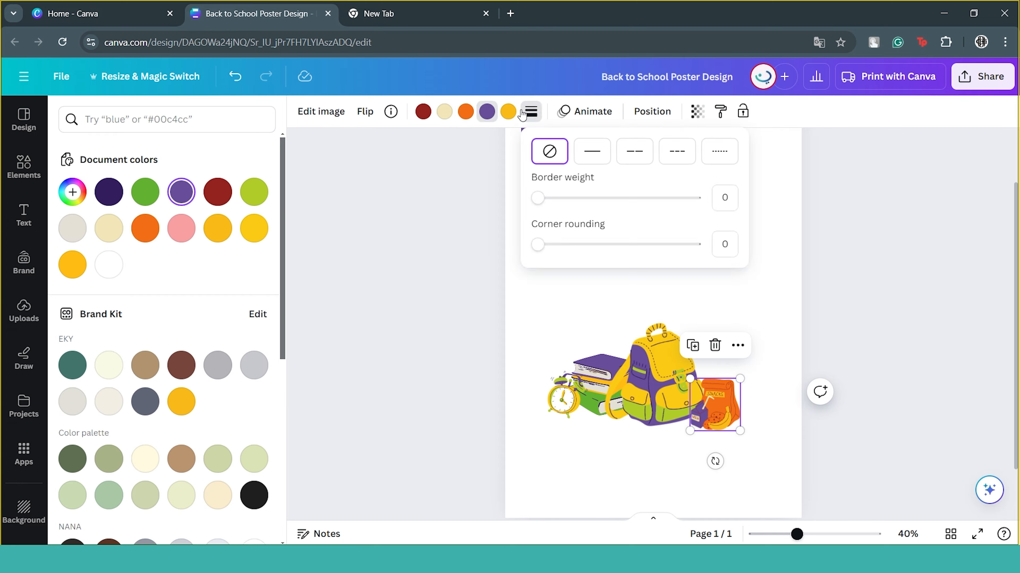
click(466, 112)
click(181, 192)
click(487, 111)
click(254, 192)
click(145, 192)
click(424, 111)
click(116, 192)
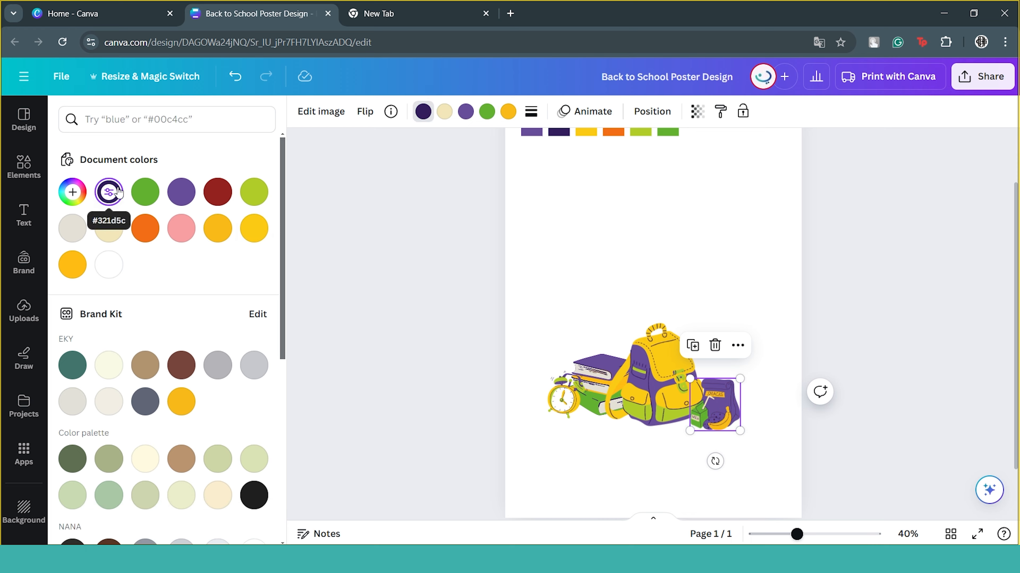
Place the ruler and protractor graphic between the books and the backpack, scale it down and tilt it.
click(697, 286)
click(263, 368)
drag(683, 210, 596, 280)
drag(564, 314, 607, 362)
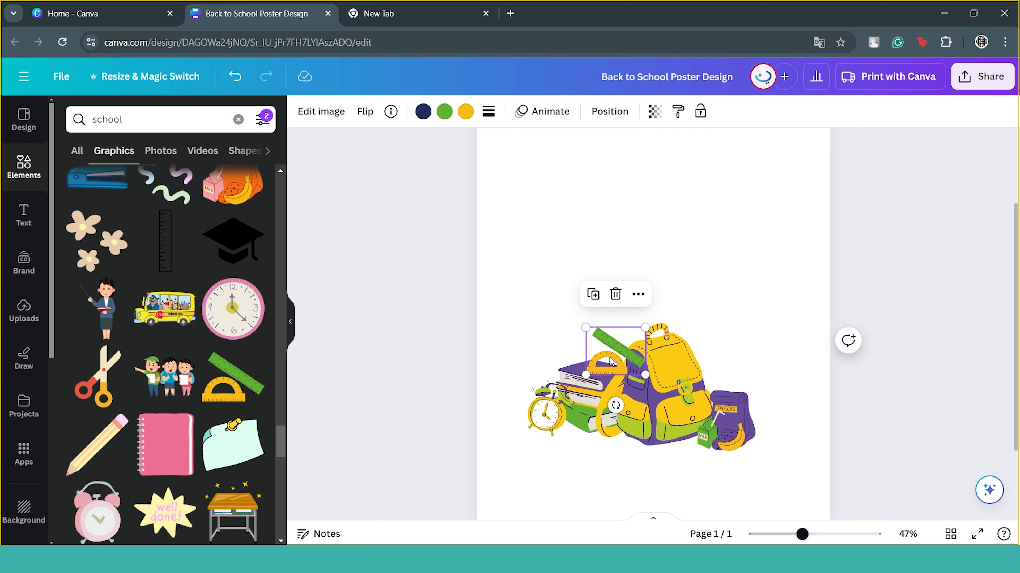
drag(616, 405, 603, 405)
drag(610, 335, 603, 338)
right_click(603, 338)
click(598, 338)
Recolour the protractor to the palette's bright yellow and the set's navy lines to dark purple.
click(441, 111)
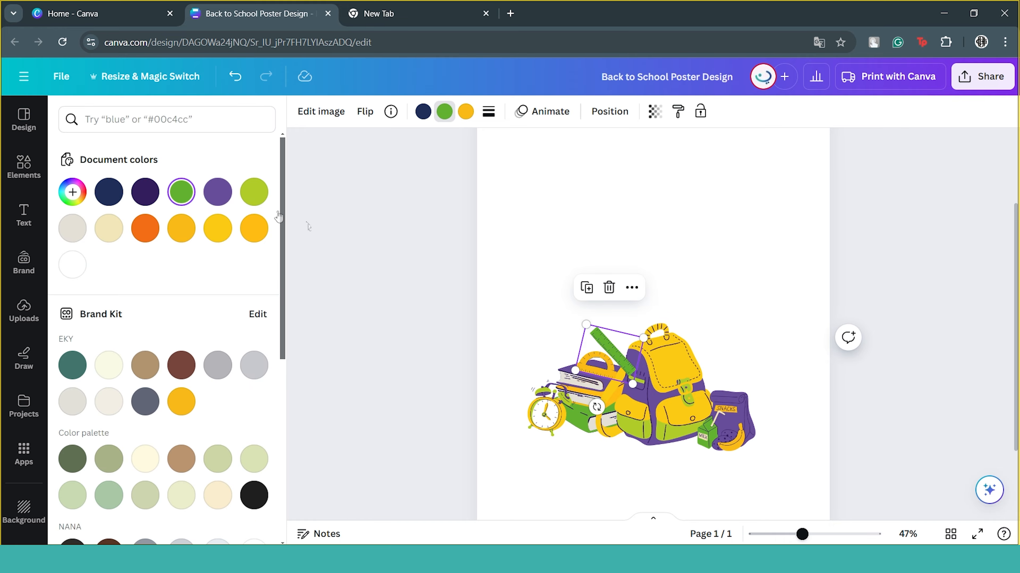
click(466, 114)
click(254, 228)
click(218, 229)
click(423, 112)
click(145, 192)
Send the ruler and protractor behind the other supplies, then adjust their rotation and position.
right_click(598, 346)
drag(597, 406, 592, 406)
drag(581, 349, 589, 349)
Place the notebooks graphic behind the backpack at a slight tilt and recolour it with lime, purple and dark purple.
click(23, 167)
drag(165, 243, 727, 339)
click(487, 111)
click(254, 192)
click(423, 112)
click(109, 192)
click(465, 112)
click(181, 192)
drag(712, 416, 692, 412)
Place the two crayons behind the snack bag, recolour them orange and green, and scale them down.
click(24, 167)
drag(236, 506, 762, 380)
click(445, 112)
click(254, 192)
click(487, 111)
click(253, 229)
drag(750, 441, 704, 401)
click(729, 341)
click(761, 376)
click(894, 264)
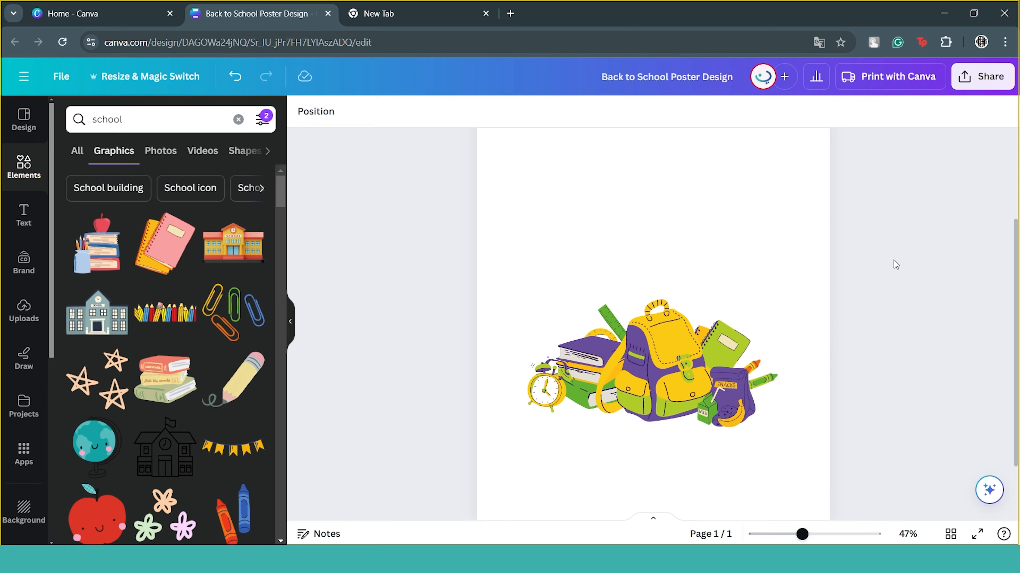
Group all the school-supply illustrations and centre the group horizontally on the page.
scroll(896, 312, down, 3)
scroll(895, 311, up, 1)
drag(788, 390, 521, 281)
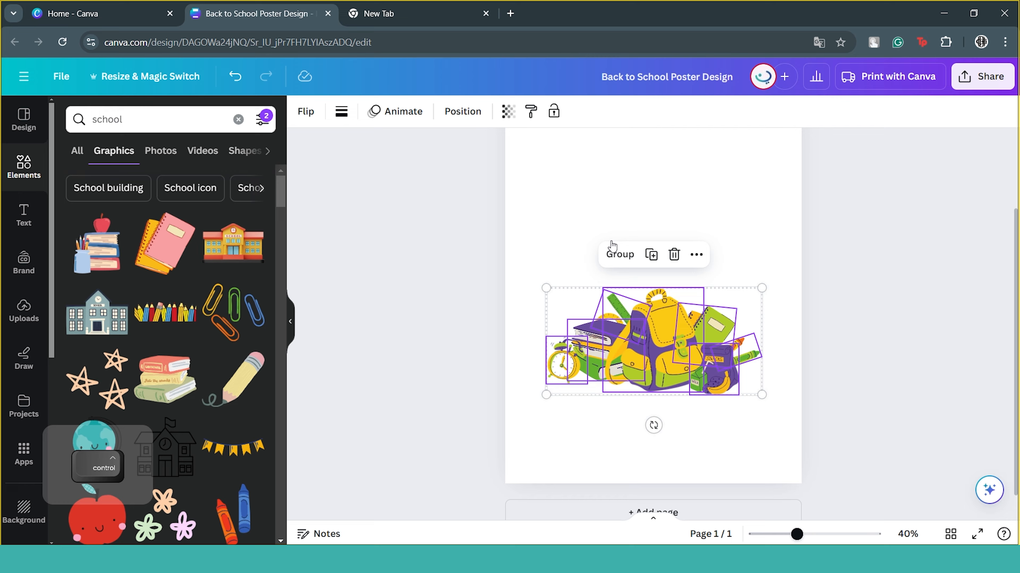
click(629, 255)
click(399, 110)
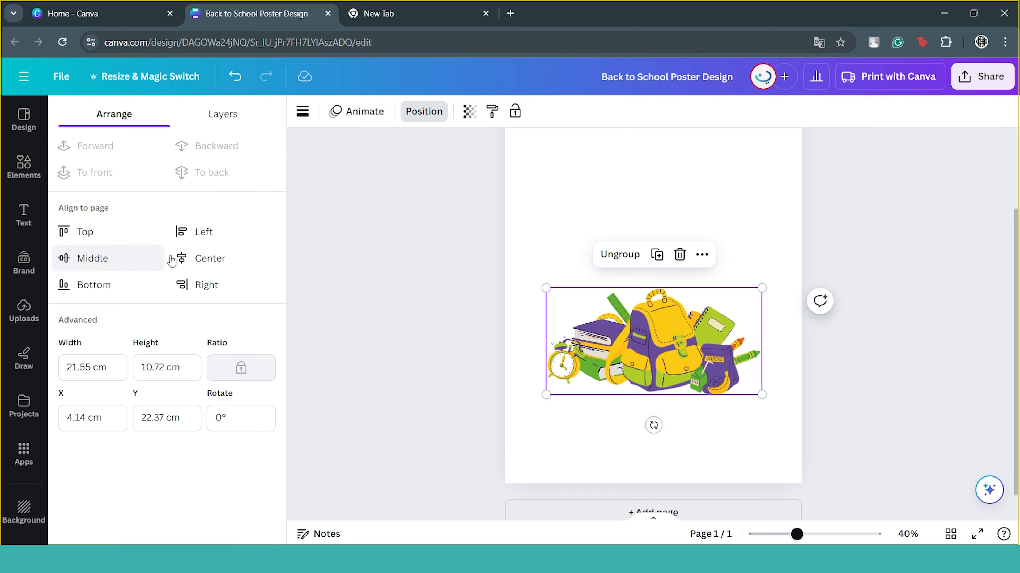
scroll(850, 381, up, 2)
scroll(850, 382, down, 1)
click(730, 241)
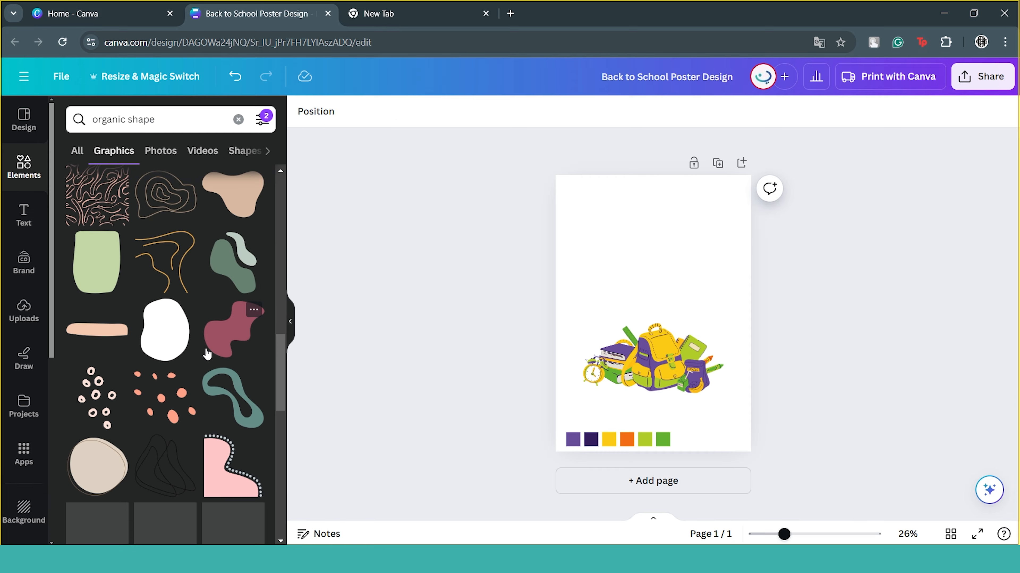
Add the beige curved corner shape from the "organic shape" graphics to the upper part of the page.
scroll(207, 354, down, 5)
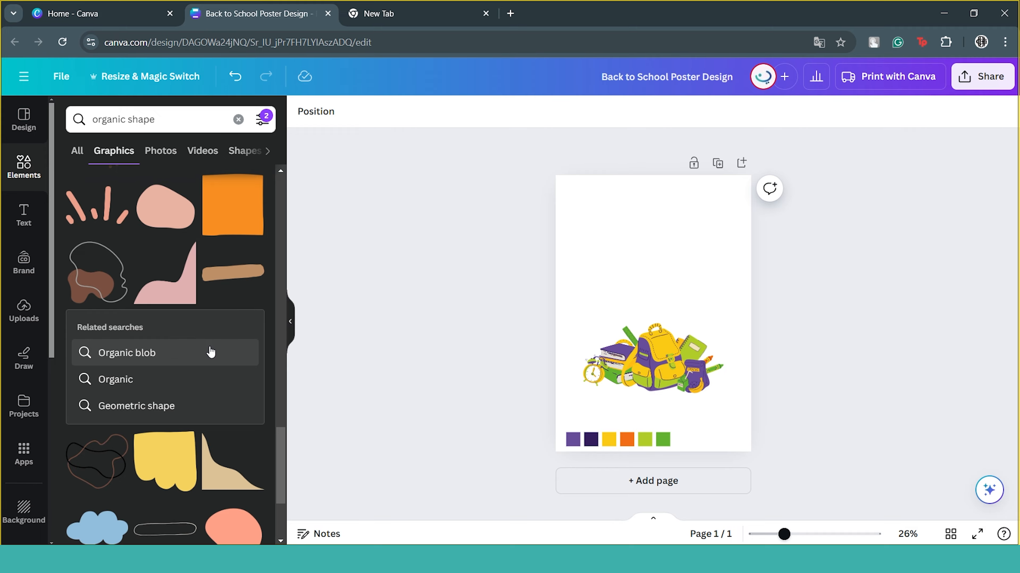
scroll(214, 363, down, 2)
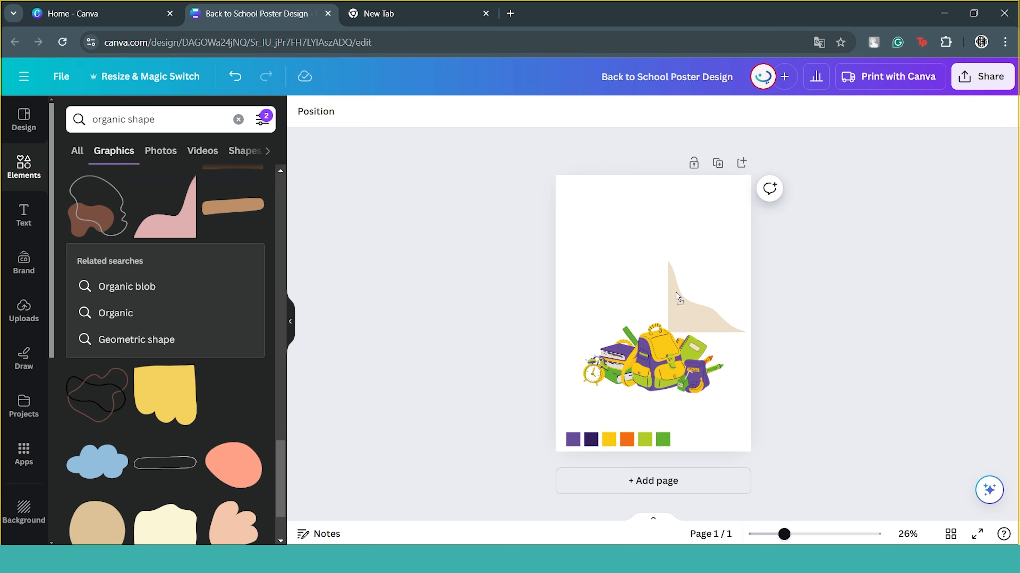
drag(631, 244, 632, 246)
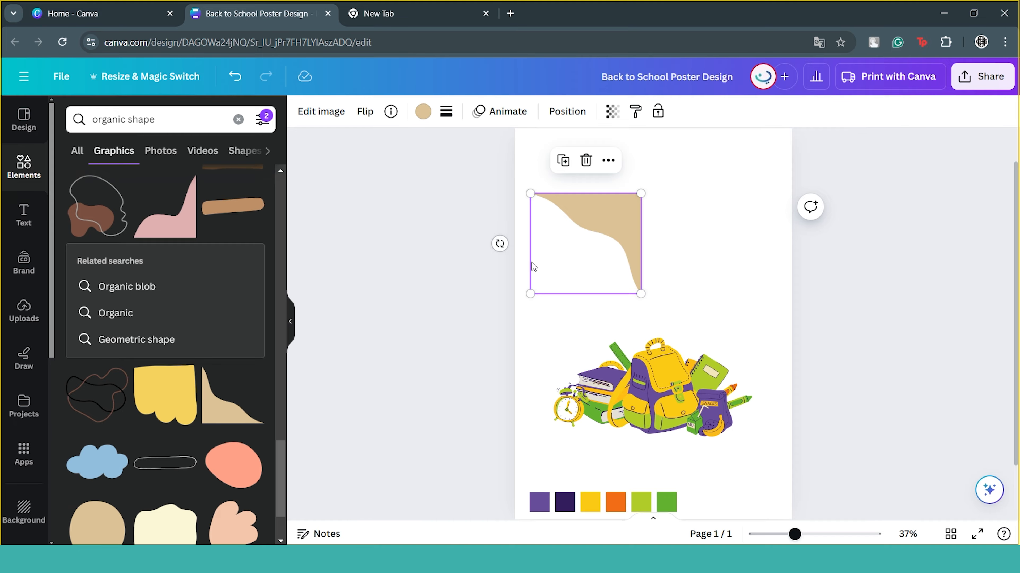
Rotate the beige shape so its straight edge lies on top, and duplicate it side by side.
drag(500, 246, 589, 319)
drag(600, 217, 707, 210)
drag(669, 221, 563, 214)
right_click(615, 221)
click(503, 293)
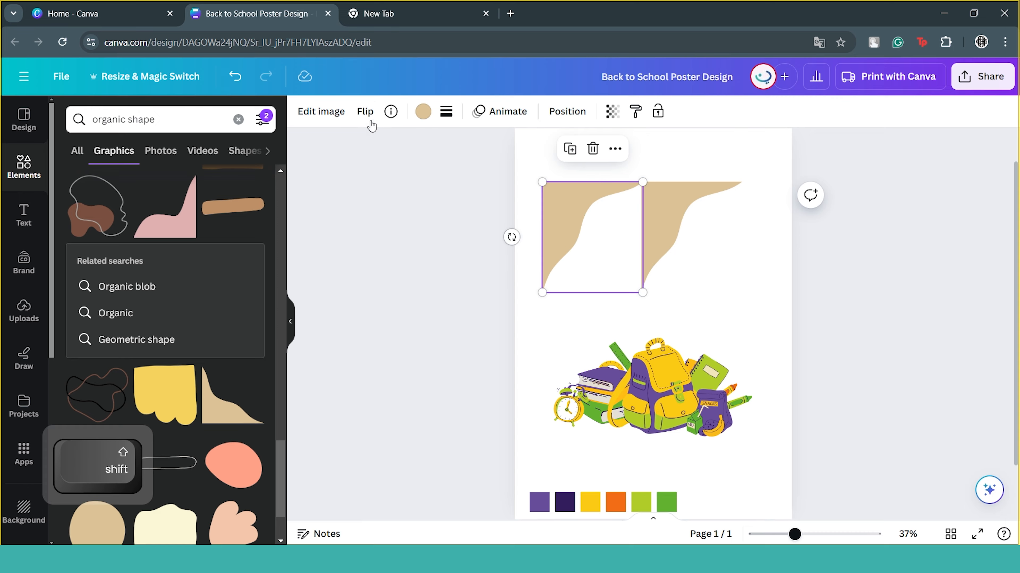
Flip one of the beige shapes horizontally and join the two along their straight vertical edges.
click(369, 117)
click(413, 146)
click(414, 145)
click(413, 172)
drag(664, 217, 678, 217)
scroll(656, 261, up, 5)
drag(682, 253, 617, 254)
scroll(621, 359, up, 5)
drag(631, 345, 627, 346)
Group the two mirrored beige shapes and centre the group horizontally on the page.
shift+click(610, 347)
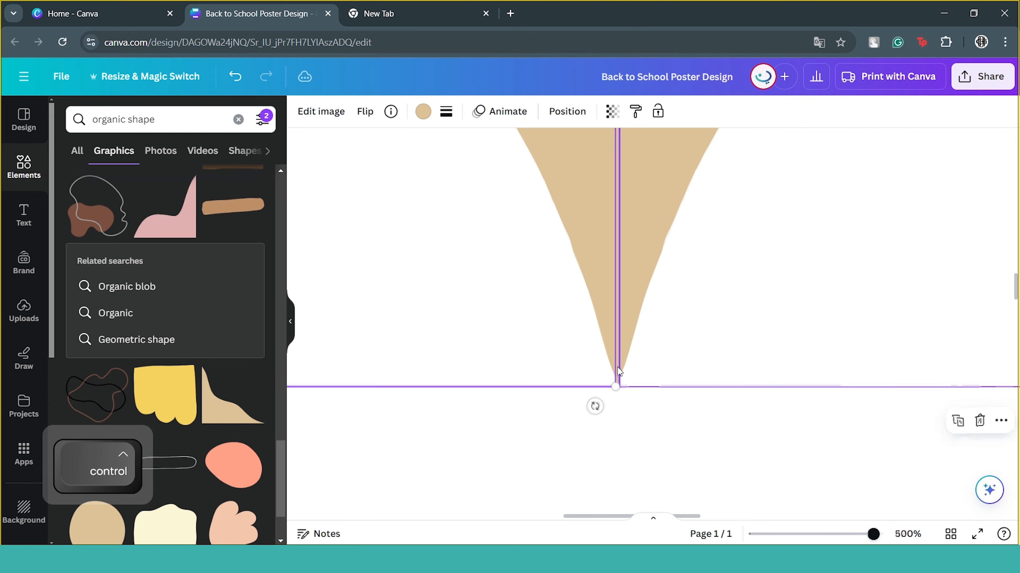
scroll(617, 375, down, 10)
click(611, 172)
click(423, 112)
click(208, 258)
click(843, 287)
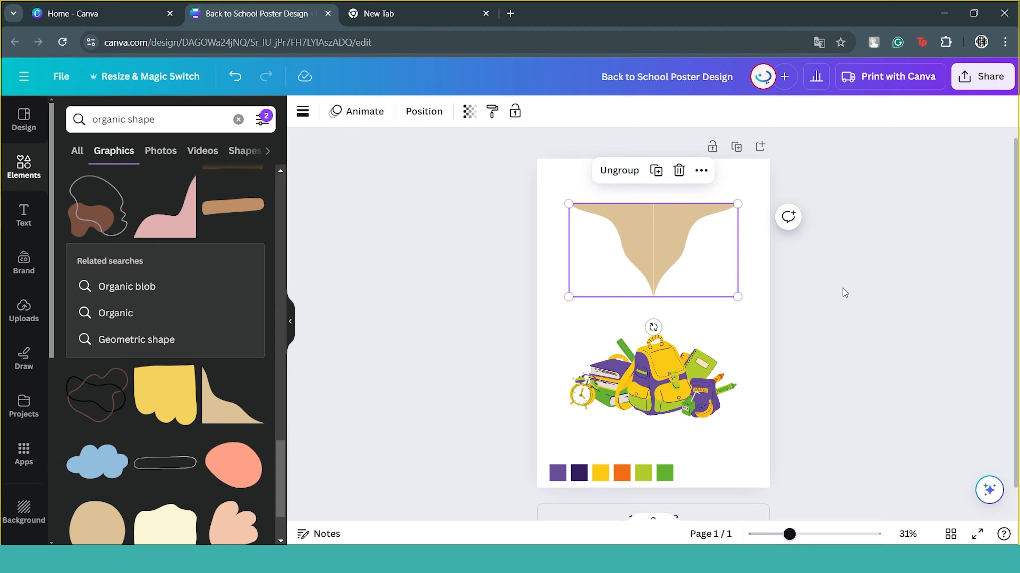
Enlarge the beige group to slightly beyond the page width and lower it so its tip reaches the backpack.
scroll(777, 234, up, 4)
scroll(785, 233, down, 4)
scroll(790, 233, up, 1)
scroll(756, 220, down, 3)
scroll(756, 220, up, 2)
click(728, 277)
drag(774, 294, 818, 319)
drag(697, 214, 690, 323)
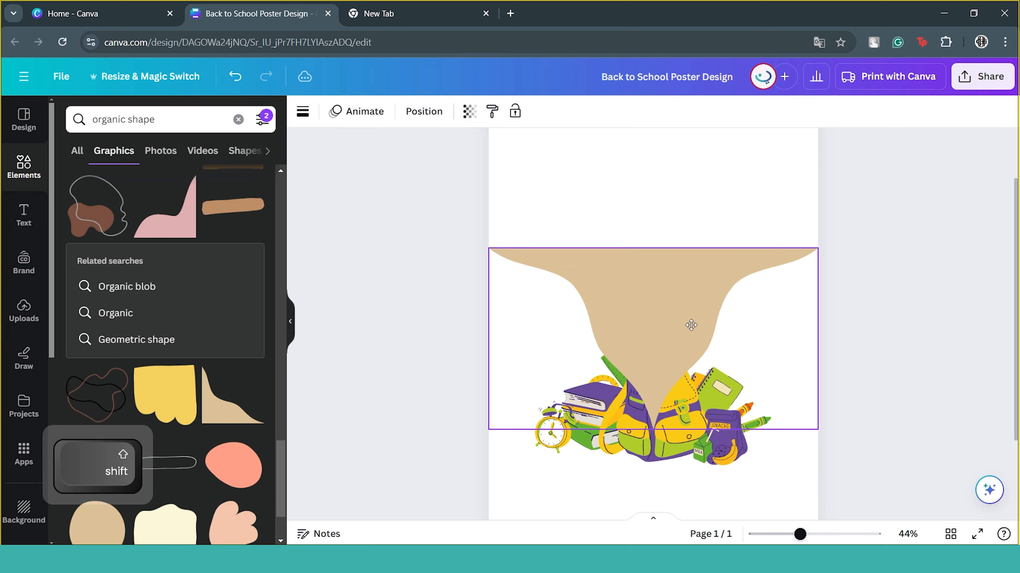
drag(817, 248, 829, 242)
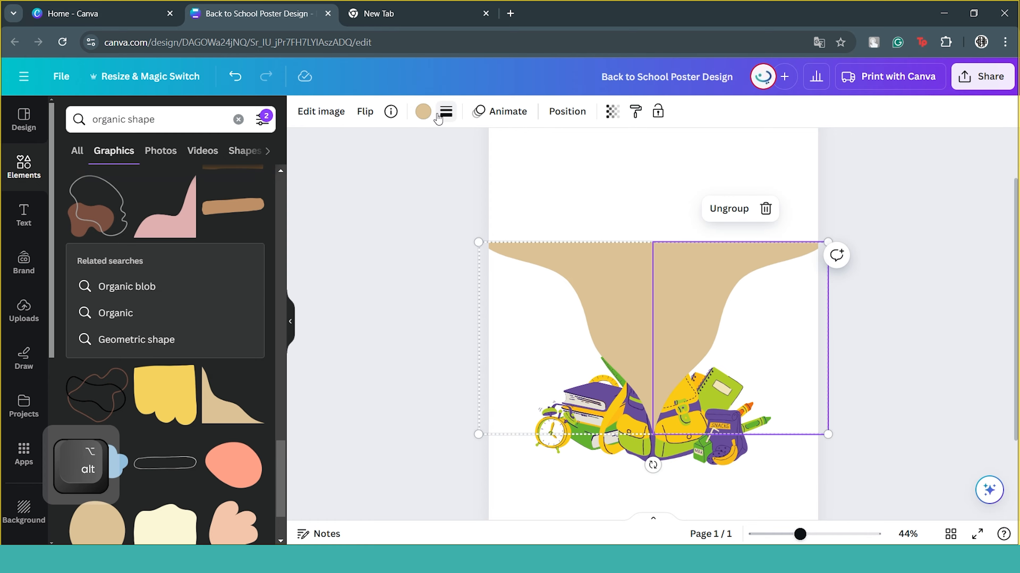
Recolour both halves of the beige shape purple and send the group behind the school supplies.
click(422, 112)
click(216, 192)
click(129, 521)
click(567, 111)
click(960, 365)
scroll(960, 365, down, 3)
click(710, 289)
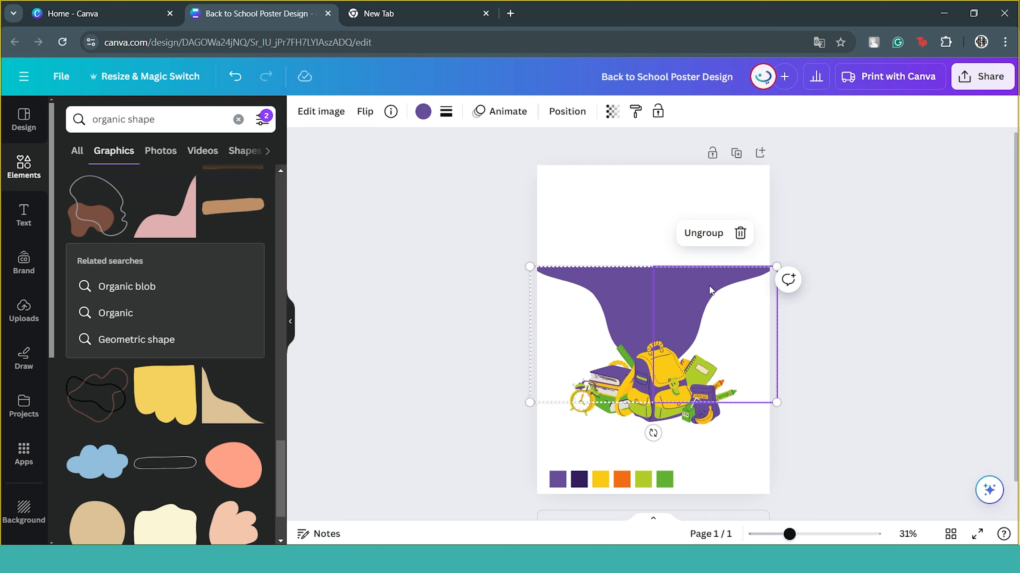
click(846, 246)
Add a square stretched across the page's upper area down to the curved shape and fill it with purple.
click(243, 120)
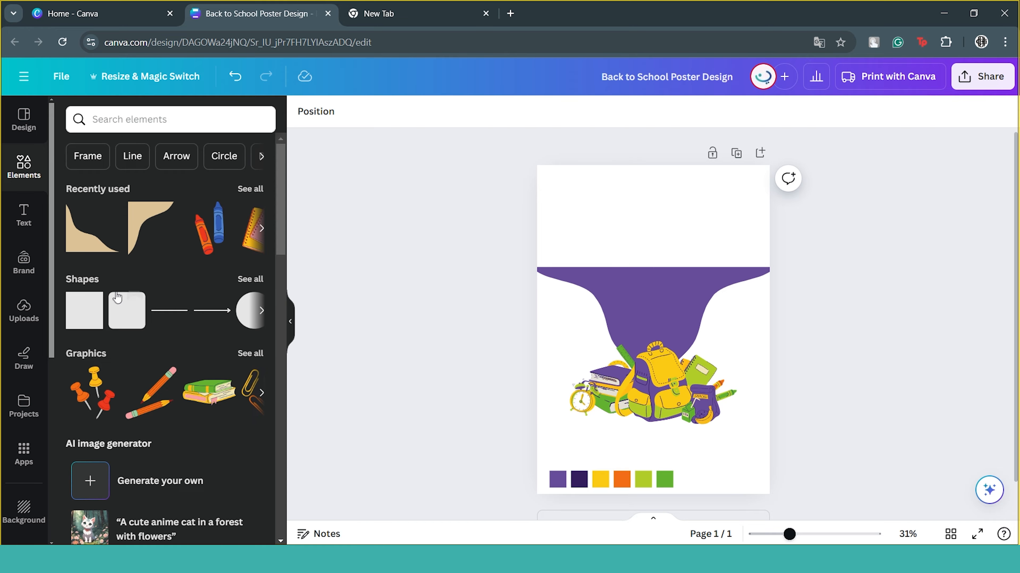
drag(84, 310, 683, 246)
drag(648, 211, 537, 163)
drag(719, 280, 780, 268)
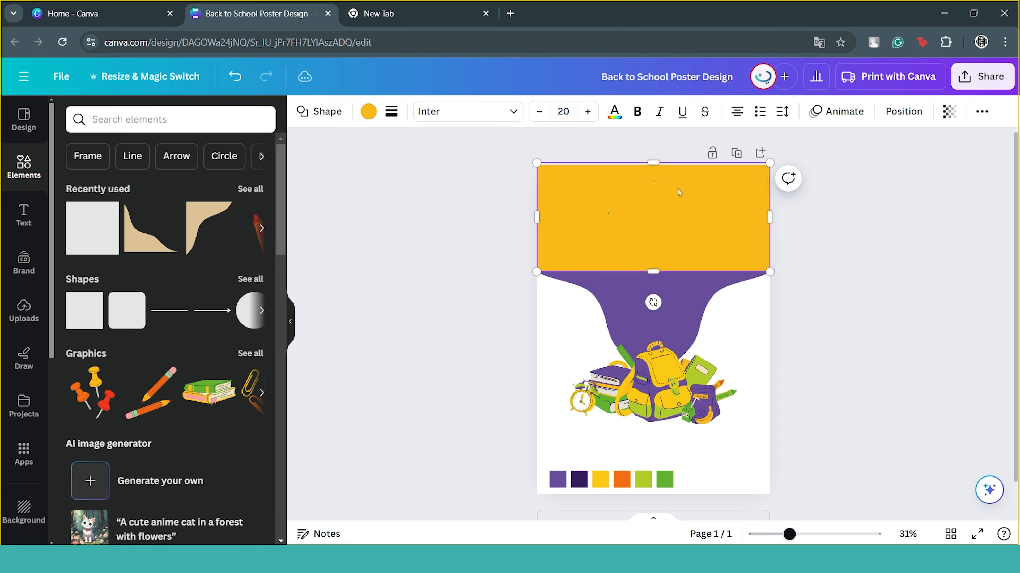
click(370, 117)
click(73, 227)
drag(937, 217, 651, 361)
drag(637, 271, 672, 293)
key(ctrl+z)
click(839, 257)
Enlarge the school-supplies group slightly and nudge it vertically into place over the purple shape's tip.
click(662, 381)
drag(737, 340, 749, 335)
key(shift+Up)
key(shift+Up)
key(Down)
key(Down)
key(Down)
key(Down)
scroll(642, 361, up, 5)
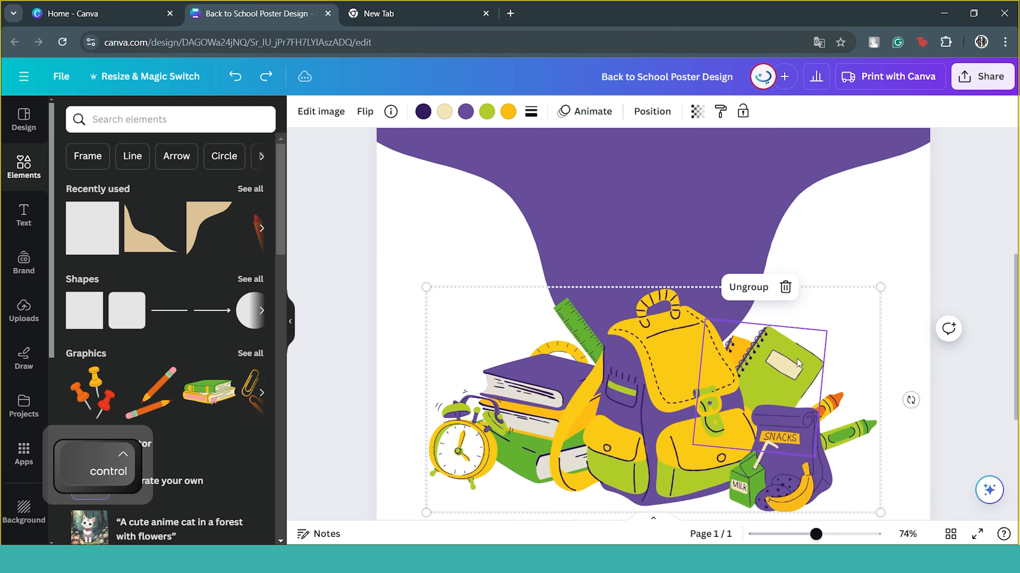
scroll(744, 210, down, 5)
click(744, 209)
click(797, 227)
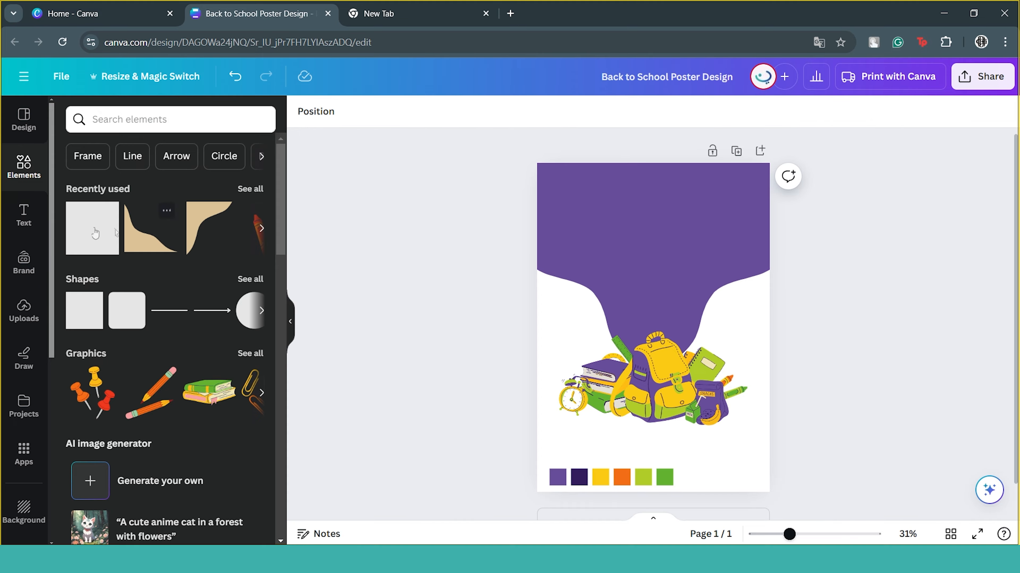
Add a heading to the upper purple area, colour it white and set its font to Blueberry.
click(23, 215)
drag(112, 251, 679, 205)
click(858, 112)
click(858, 111)
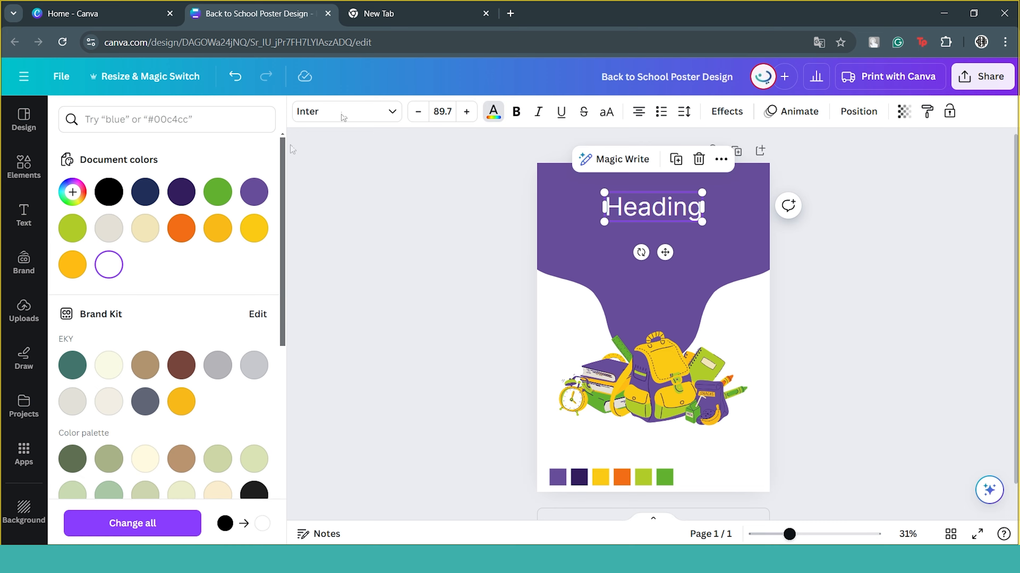
click(341, 113)
text(blueb)
click(112, 216)
click(932, 245)
Change the heading text to "BACK" and duplicate it with the text "SCHOOL".
click(685, 221)
text(BACK)
key(ctrl+d)
text(SCHOOL)
click(785, 222)
Enlarge the "BACK" and "SCHOOL" headings and stack them closely in the upper purple area.
scroll(785, 223, up, 1)
click(658, 273)
drag(658, 273, 658, 266)
click(763, 281)
click(699, 321)
drag(800, 285, 805, 280)
Add a matching white text "to" and place it beside the two heading lines.
click(664, 219)
click(839, 224)
text(tto)
drag(660, 327, 748, 239)
Colour the "BACK" text lime and give it an Outline effect in dark purple.
click(669, 199)
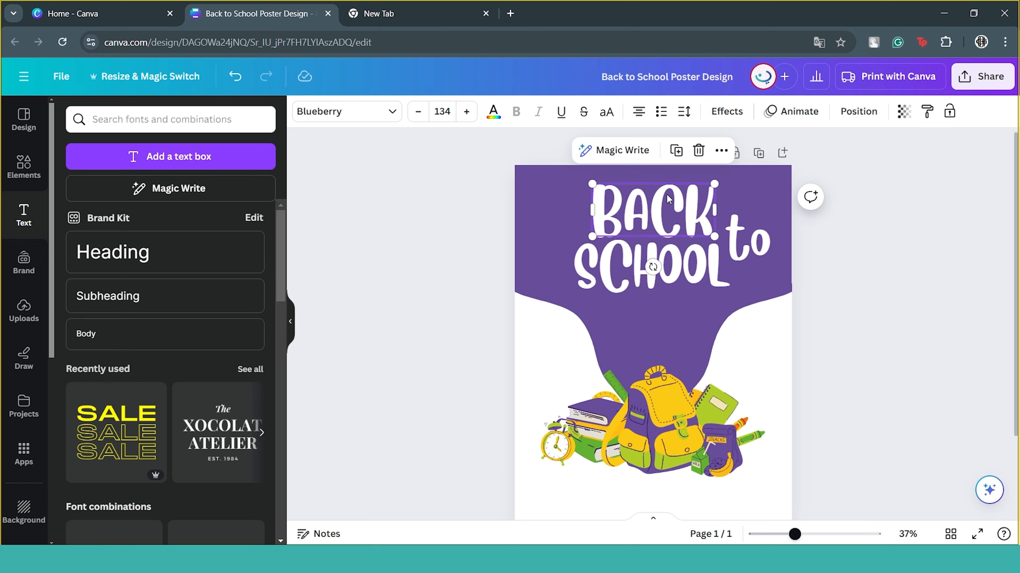
click(493, 112)
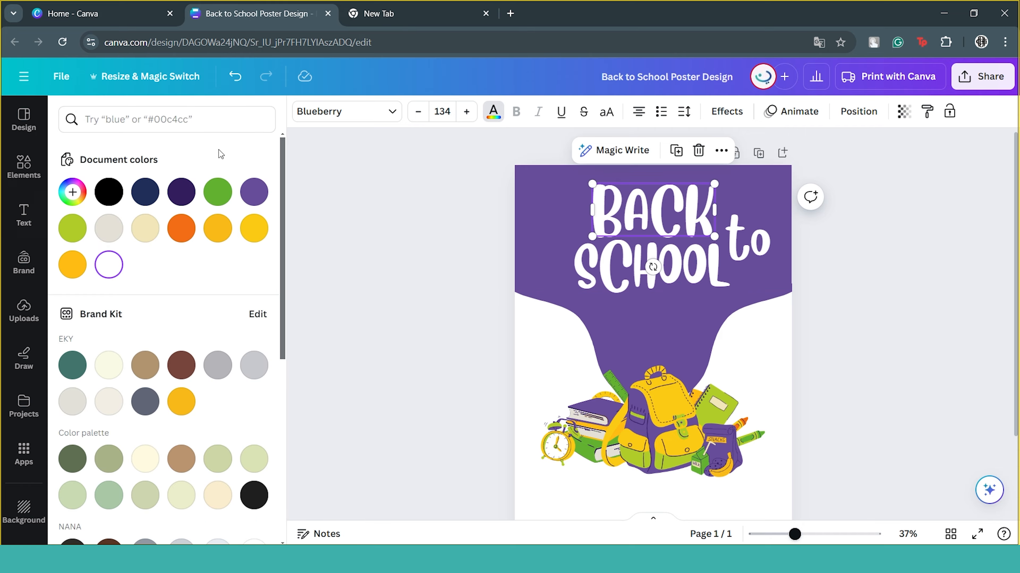
click(73, 240)
click(727, 112)
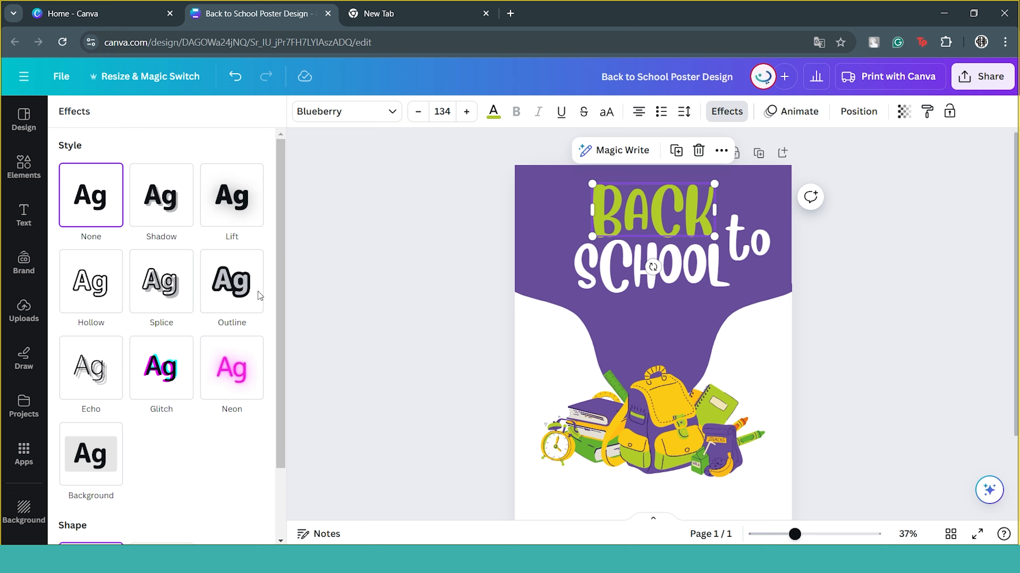
click(231, 310)
click(253, 397)
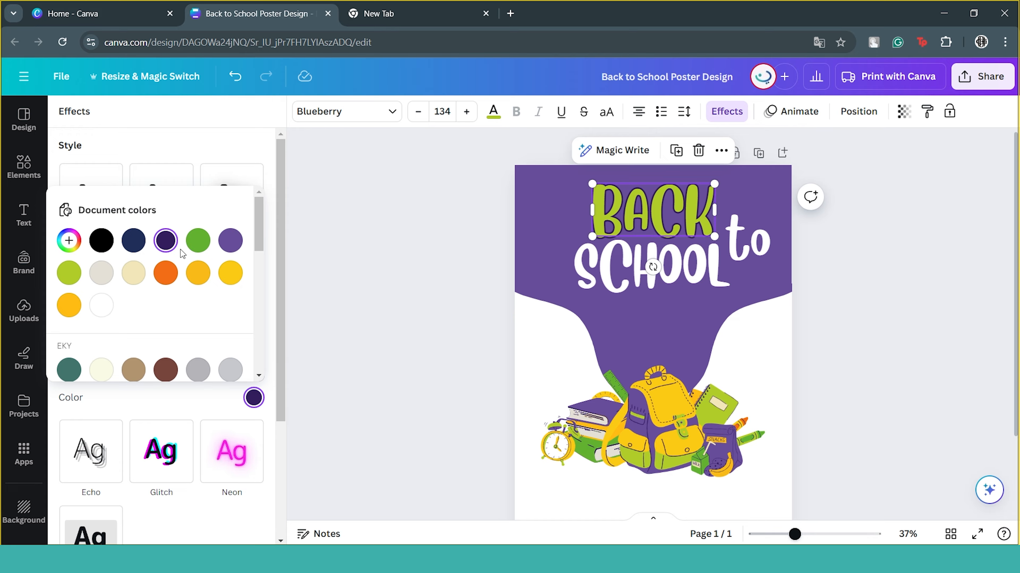
Colour the "SCHOOL" text yellow #fcca13 and give it a dark purple Outline effect with thickness 60.
click(369, 194)
click(727, 111)
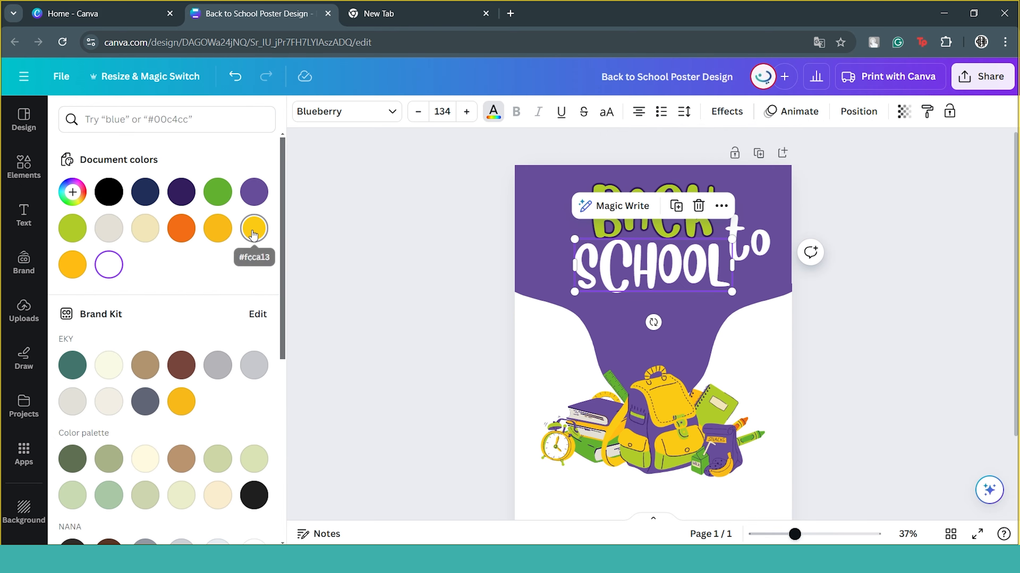
click(254, 230)
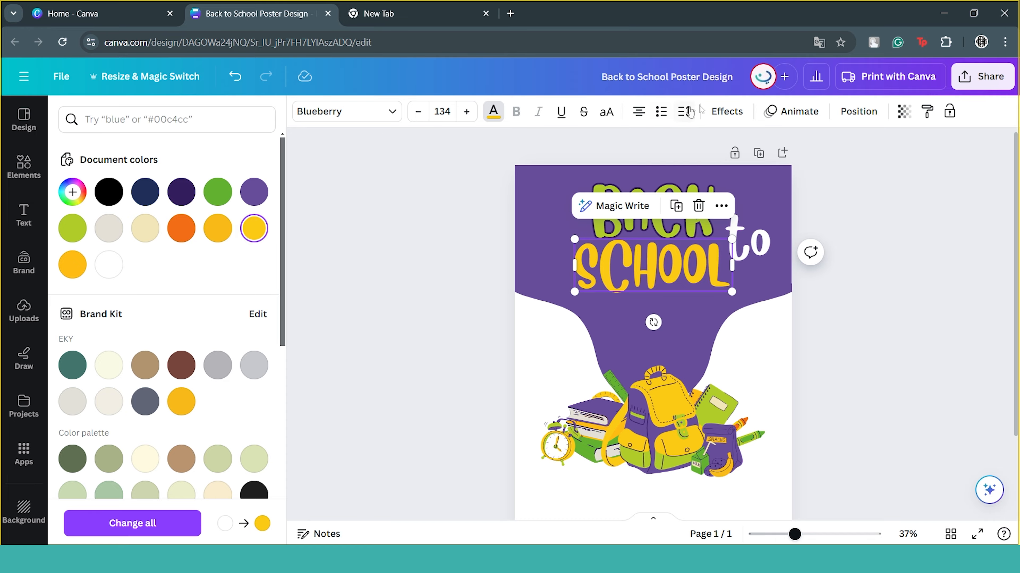
click(724, 111)
click(228, 301)
scroll(148, 272, down, 3)
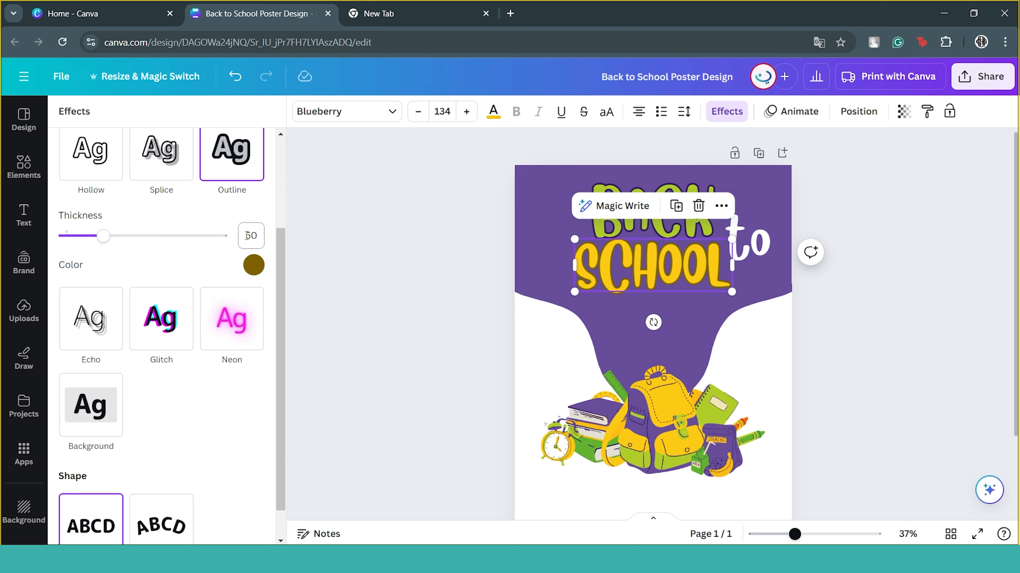
click(255, 266)
click(157, 336)
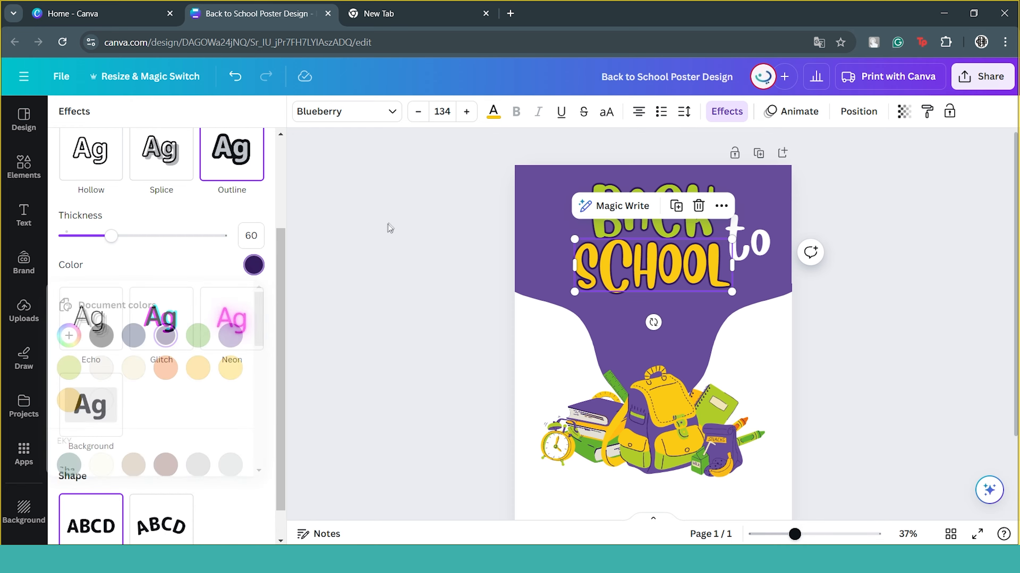
click(389, 209)
Give the white "to" text a rounded Background effect in dark purple.
click(754, 237)
click(727, 112)
click(108, 466)
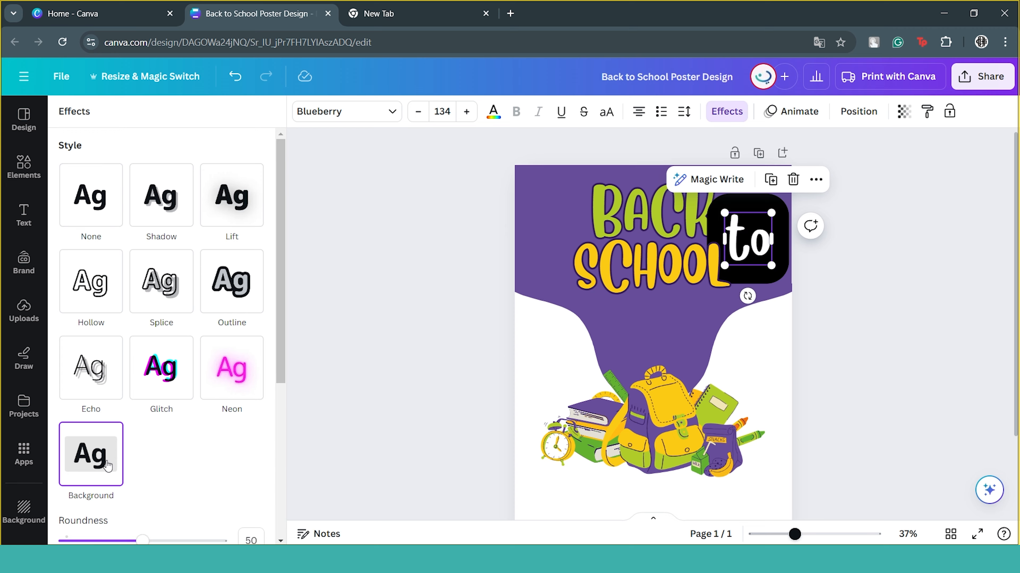
click(494, 112)
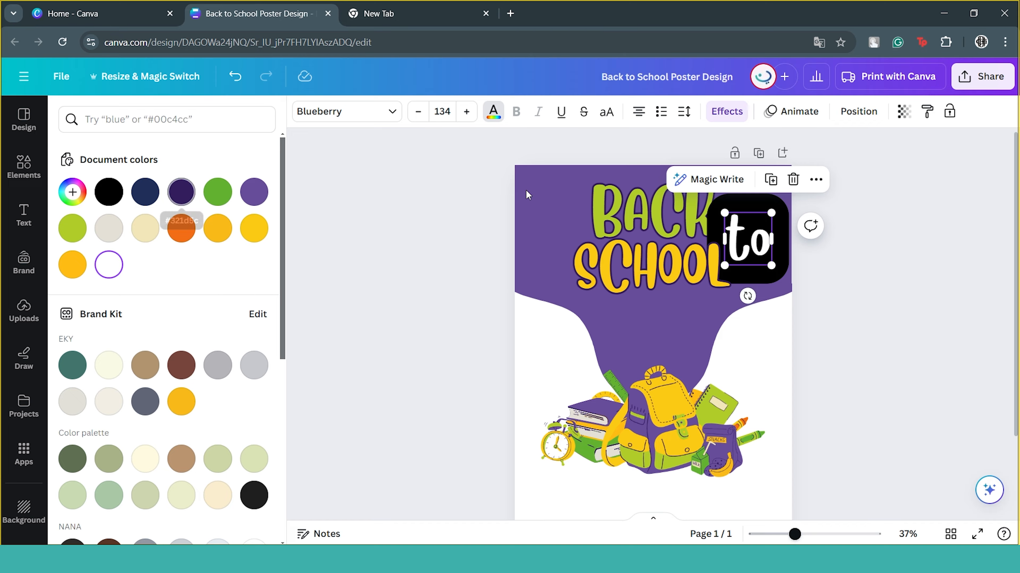
click(726, 111)
click(253, 400)
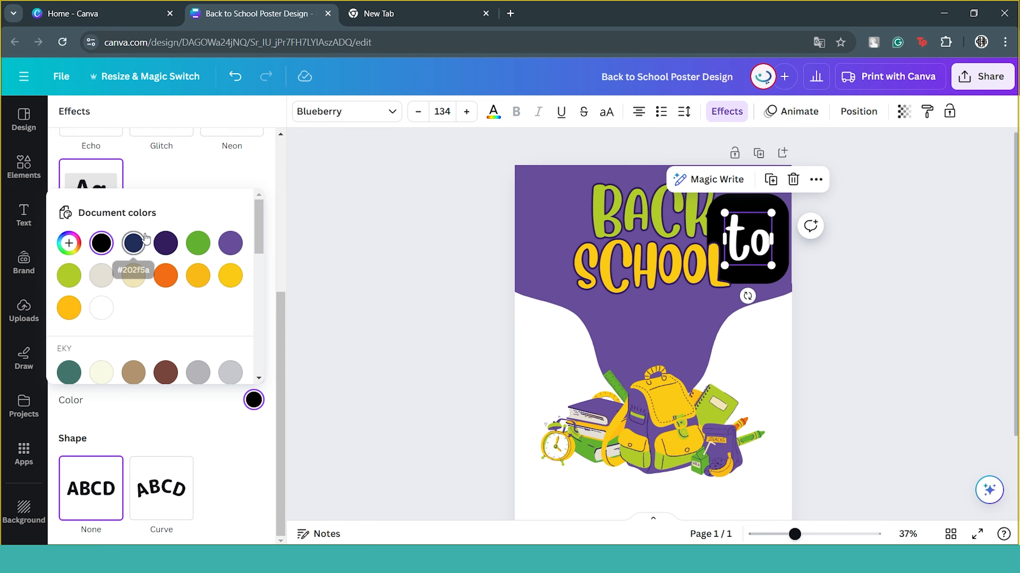
click(165, 241)
click(911, 259)
Shrink the "to" badge, tilt it slightly and centre it between the "BACK" and "SCHOOL" lines.
right_click(667, 236)
drag(748, 239, 665, 249)
click(562, 343)
scroll(651, 251, up, 5)
drag(643, 282, 641, 258)
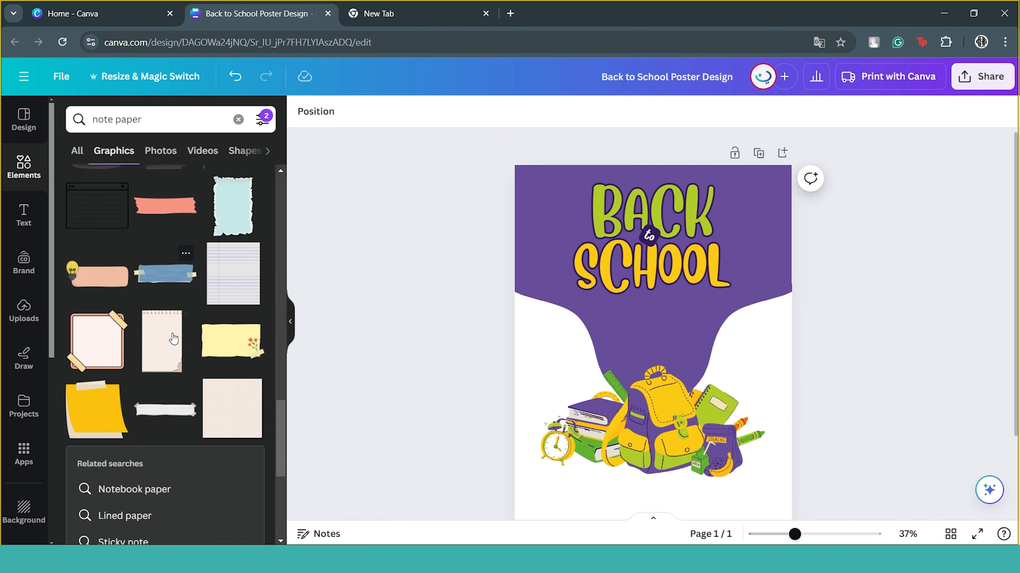
Add the torn lilac note with tape from the note paper graphics over the title and bring it to the front.
scroll(171, 337, down, 8)
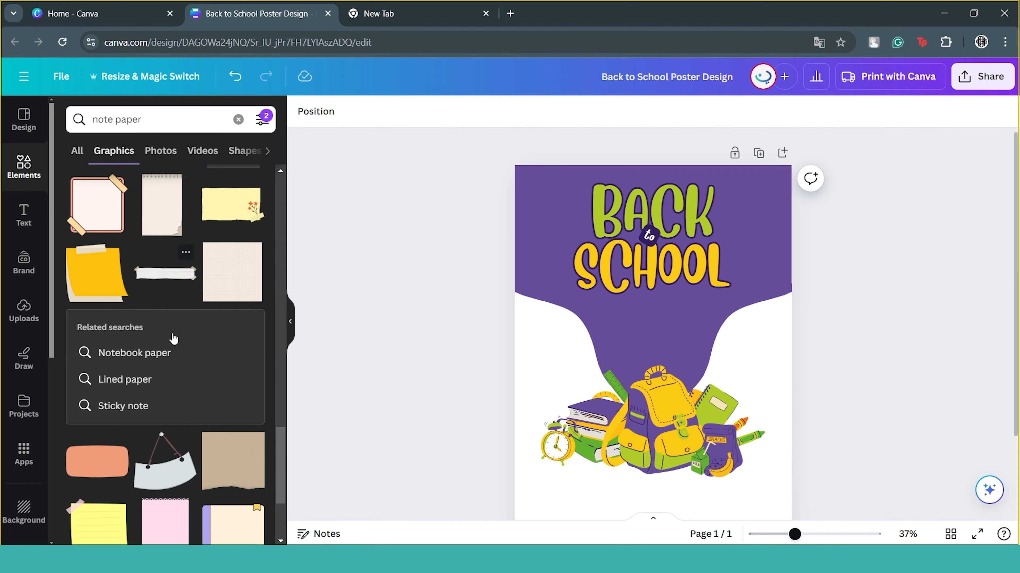
scroll(170, 335, down, 2)
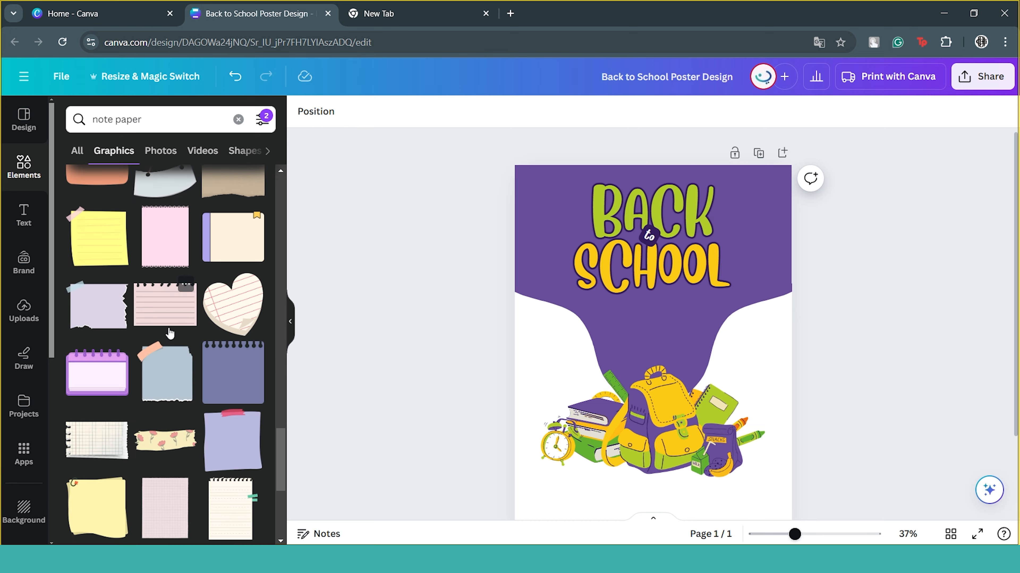
drag(183, 289, 669, 277)
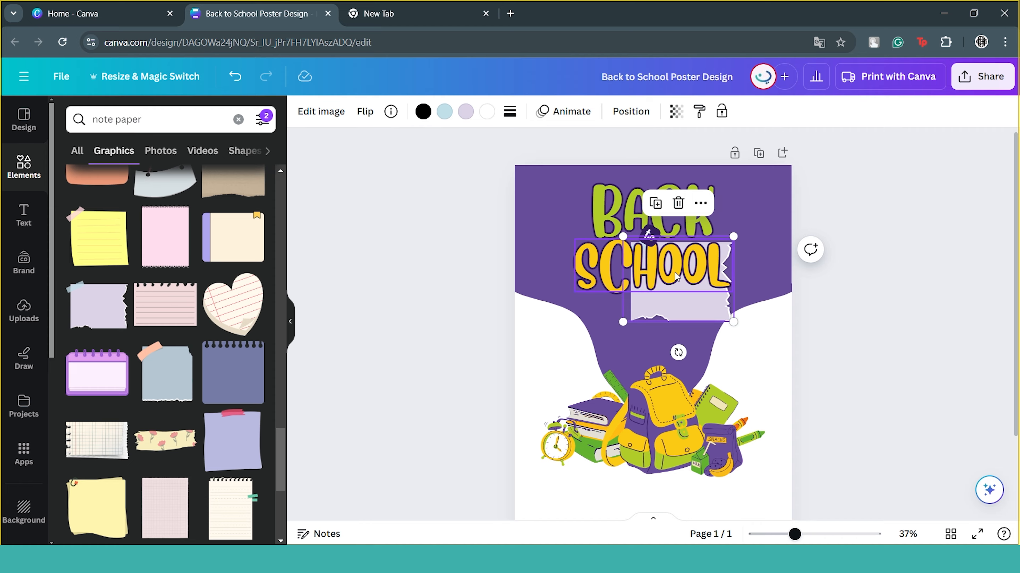
drag(707, 312, 761, 278)
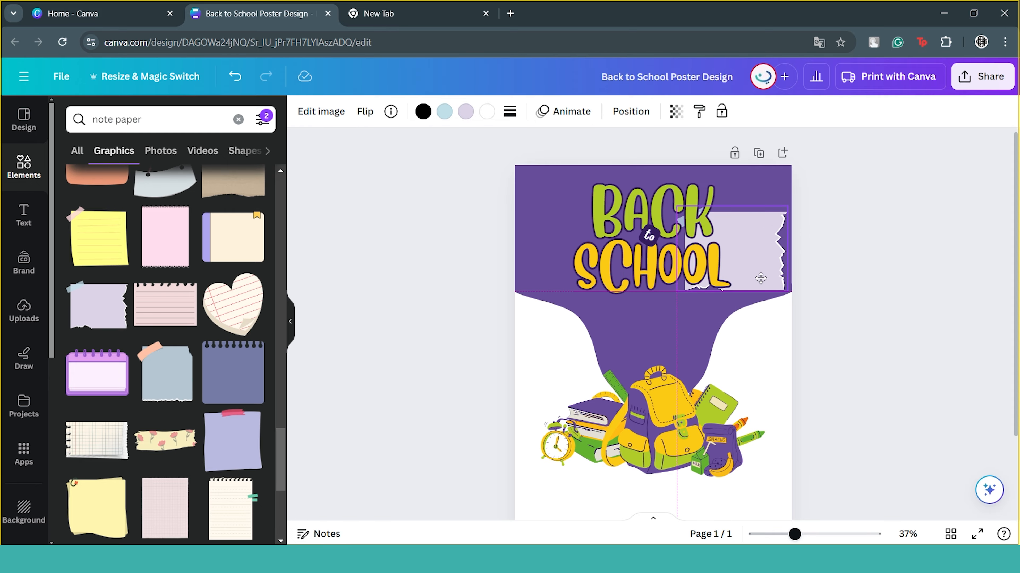
right_click(762, 261)
mouse_move(822, 350)
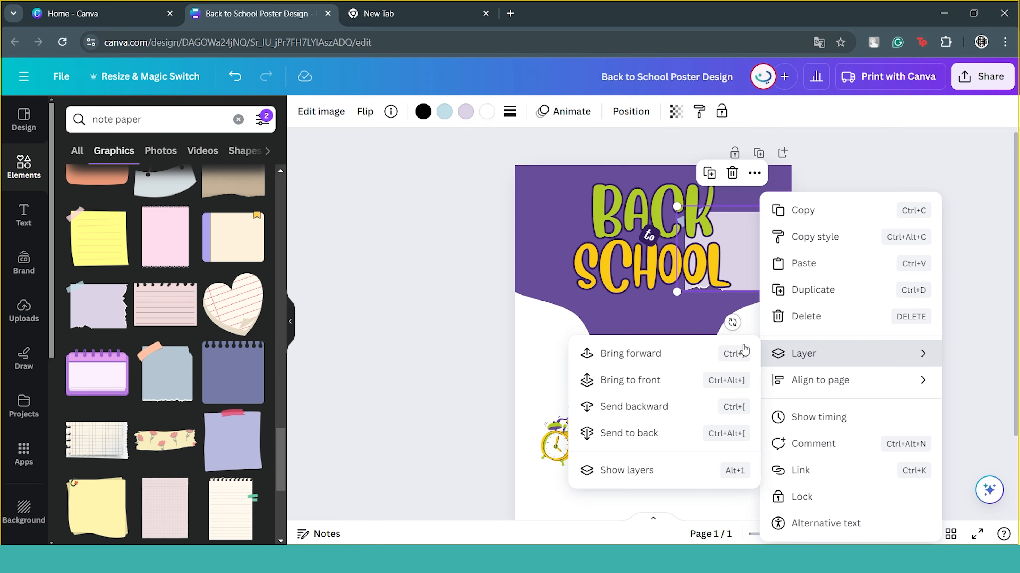
click(644, 378)
Shrink the torn note, tilt it clockwise and place it over the "L" of "SCHOOL".
drag(787, 292, 732, 249)
drag(704, 233, 722, 236)
scroll(718, 269, up, 2)
drag(723, 200, 739, 212)
drag(778, 302, 760, 299)
drag(812, 236, 810, 255)
Recolour the torn note bright pink and its tape white.
click(465, 111)
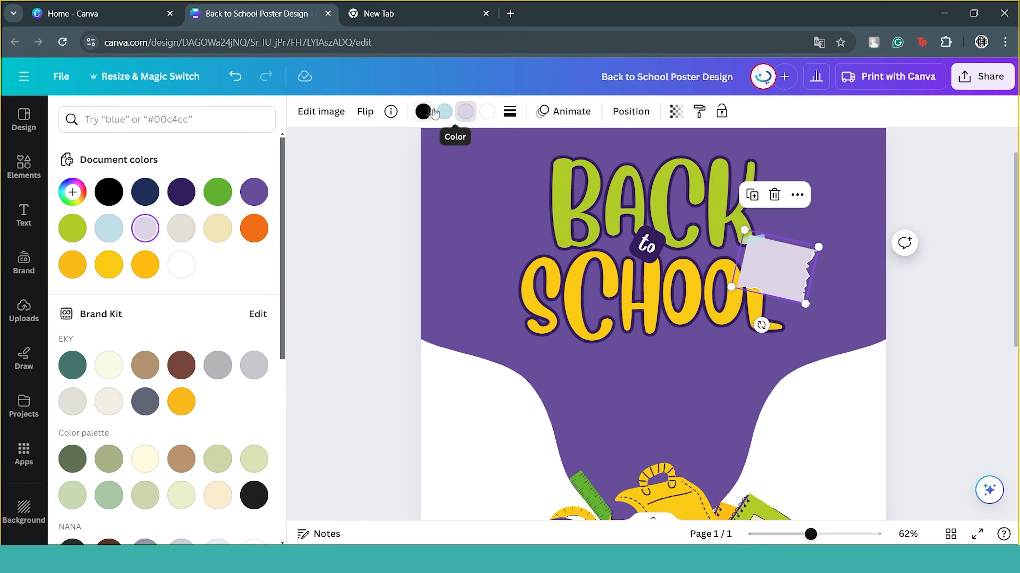
click(73, 192)
drag(101, 328, 155, 324)
key(ctrl+v)
click(336, 225)
click(443, 113)
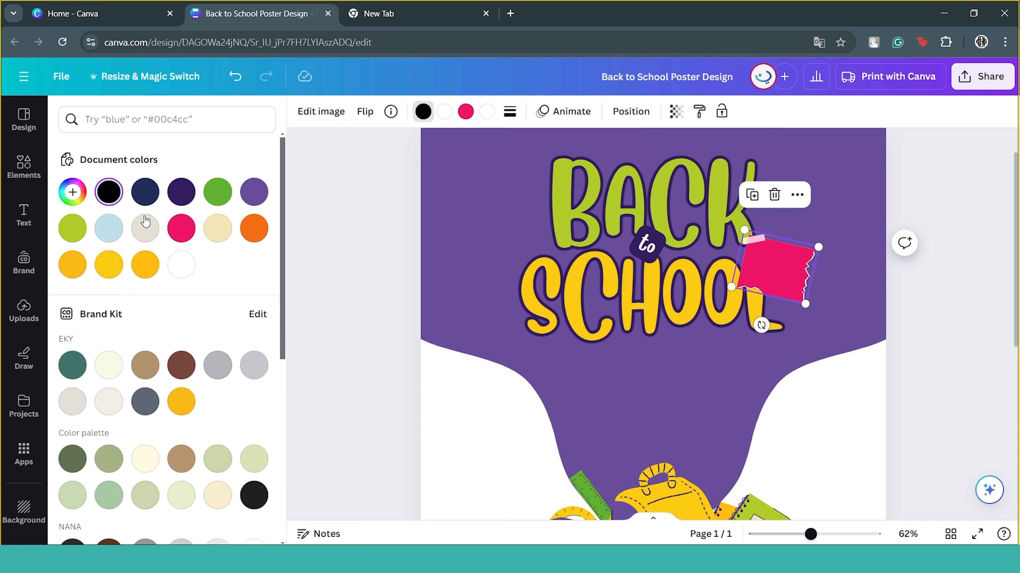
click(308, 228)
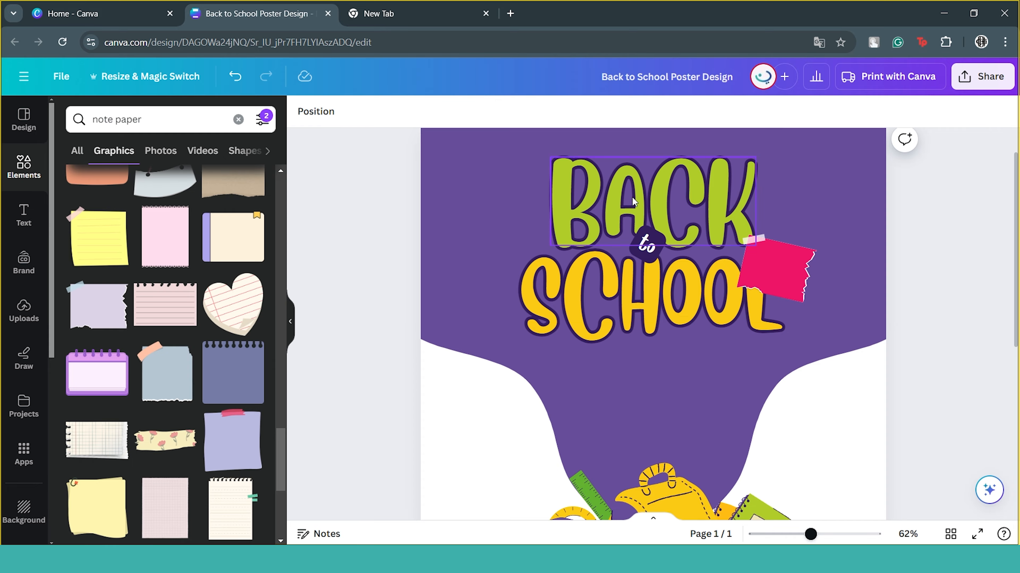
Add a white two-line text "WITH STYLE" below the title.
key(t)
key(ctrl+a)
text(WITH STYLE)
key(ctrl+a)
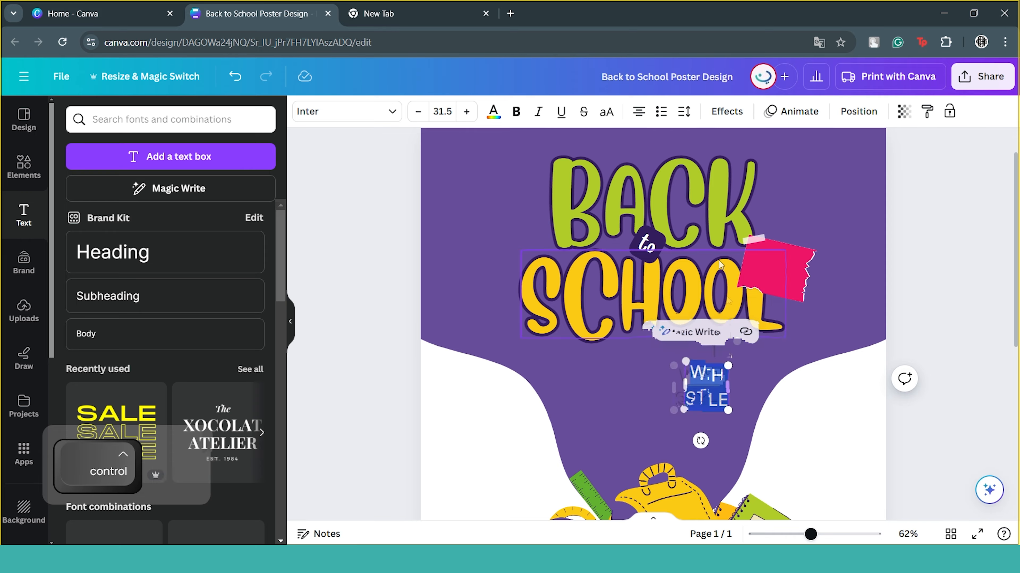
click(493, 111)
Set the "WITH STYLE" text in the Borsok font and move it onto the pink note.
click(345, 111)
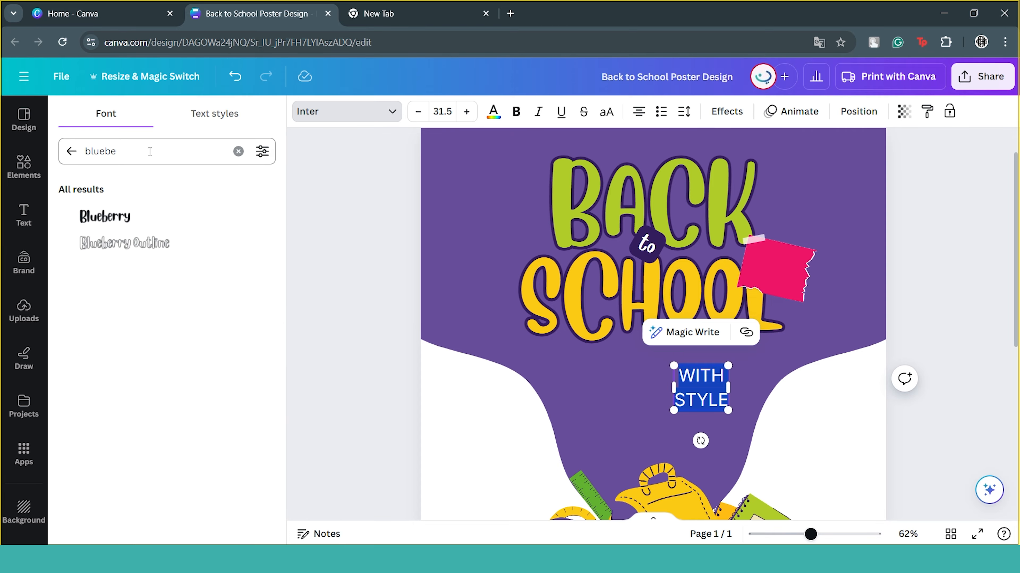
click(238, 151)
text(borsok)
key(Return)
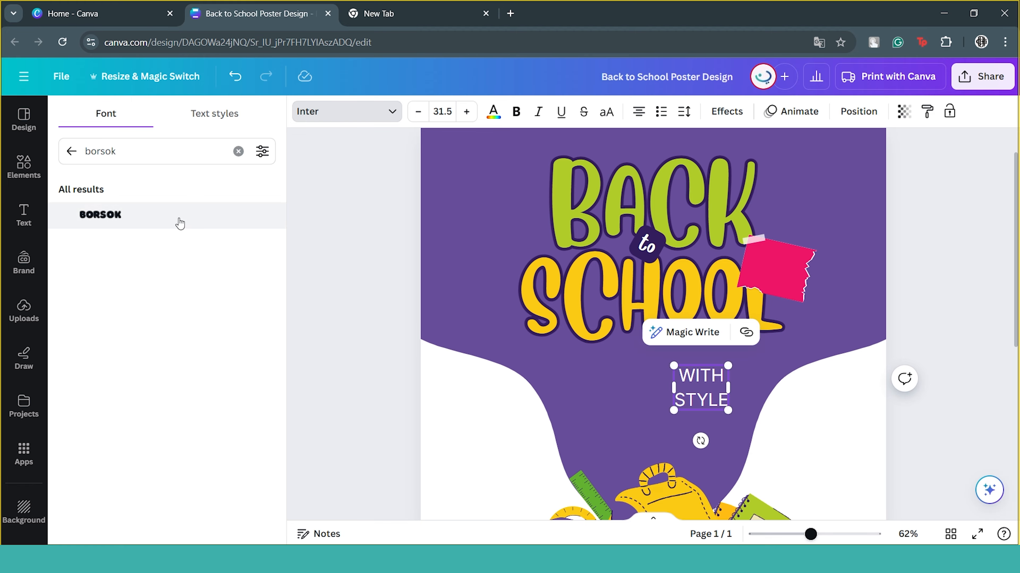
click(177, 219)
key(Escape)
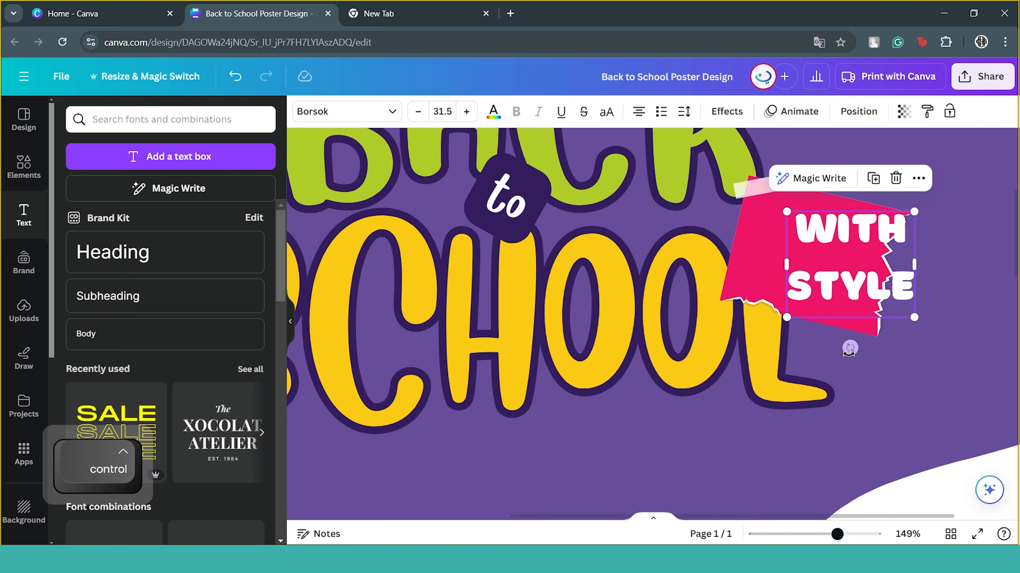
Tilt the "WITH STYLE" text to match the pink note and tighten its line spacing.
drag(841, 277, 836, 281)
click(684, 112)
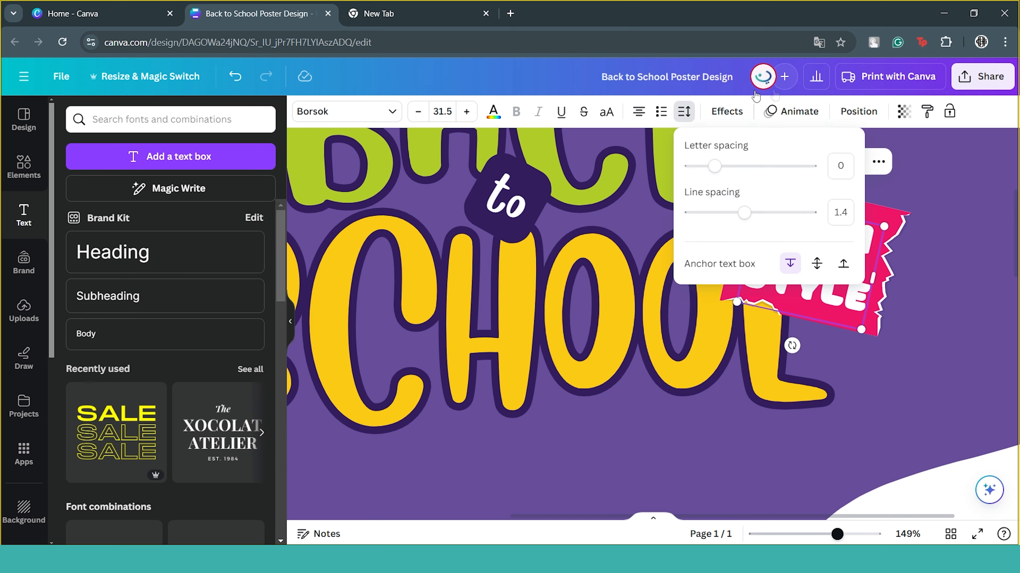
click(684, 111)
drag(739, 516, 724, 516)
ctrl+scroll(758, 261, down, 5)
click(684, 112)
scroll(646, 281, up, 2)
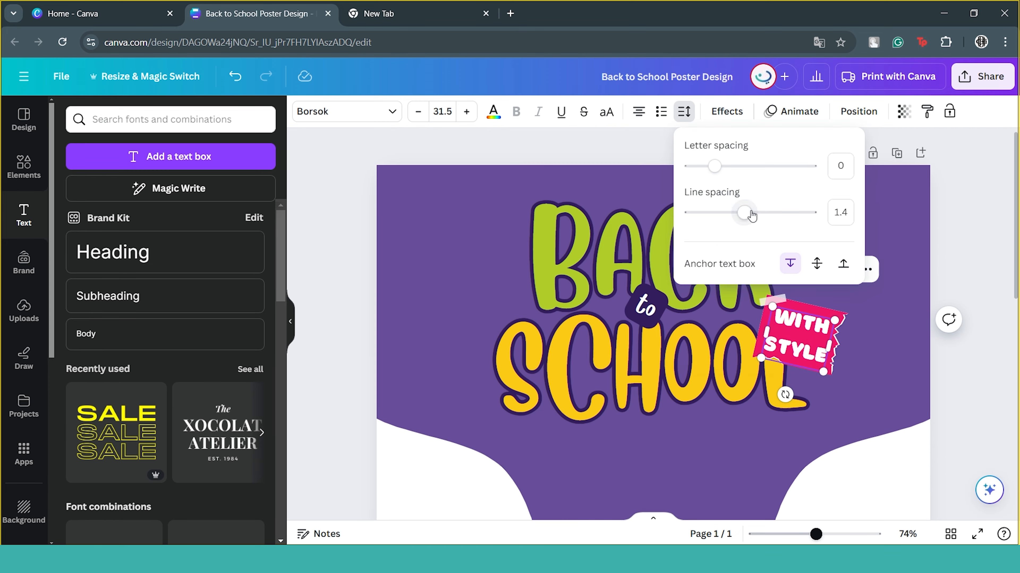
drag(750, 214, 731, 215)
click(977, 253)
Shrink the "WITH STYLE" text to size 28.9 and centre it on the pink note.
ctrl+scroll(778, 337, up, 5)
drag(912, 285, 898, 292)
drag(857, 309, 858, 318)
ctrl+scroll(859, 317, up, 5)
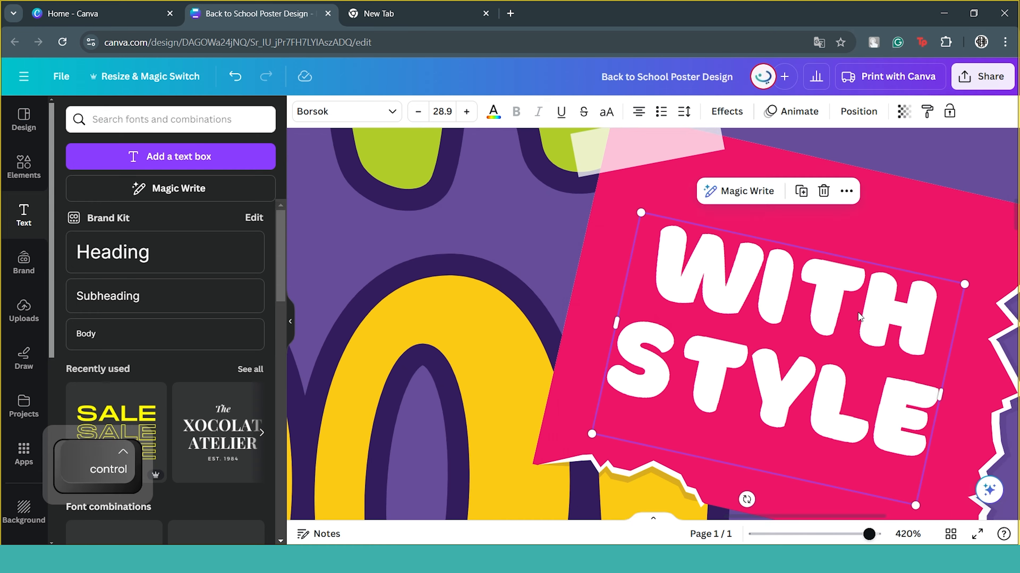
ctrl+scroll(858, 317, down, 10)
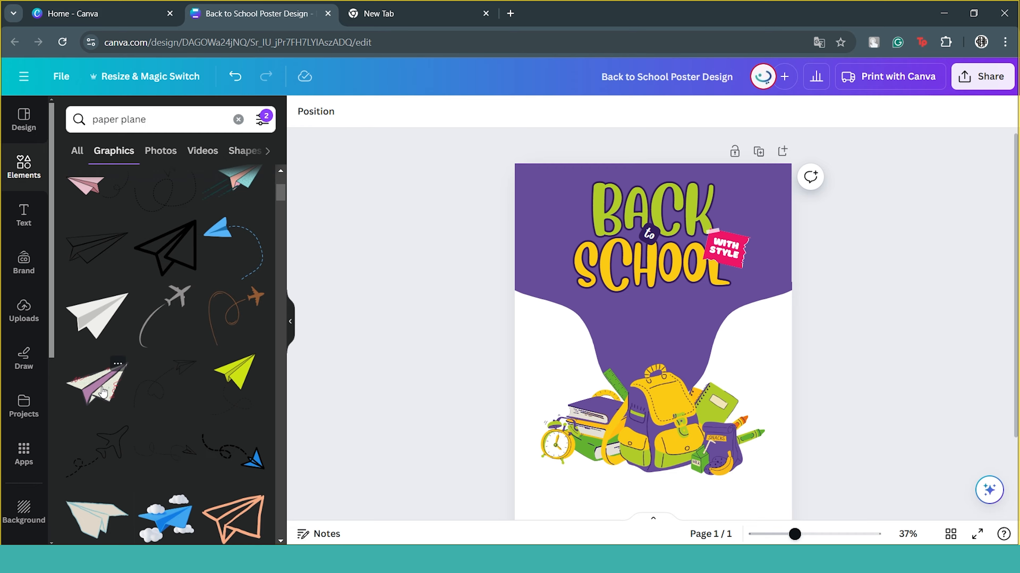
Add the patterned paper plane with the mauve fold and place it small beside the "B" of "BACK".
drag(639, 192, 552, 232)
ctrl+scroll(562, 225, up, 5)
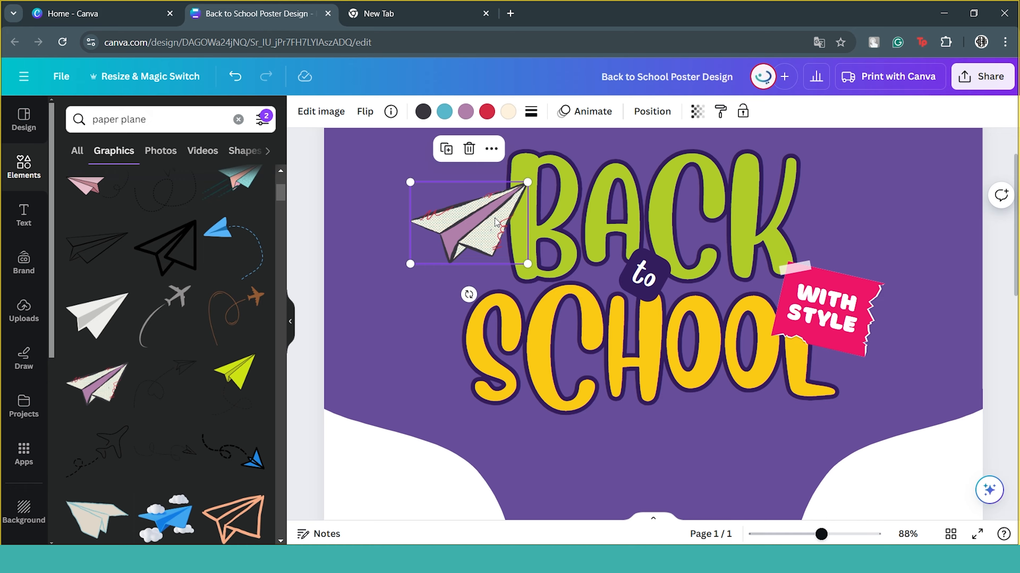
key(ctrl)
Recolour the paper plane with yellow wings, a lime fold, pink details and dark purple outlines.
click(513, 109)
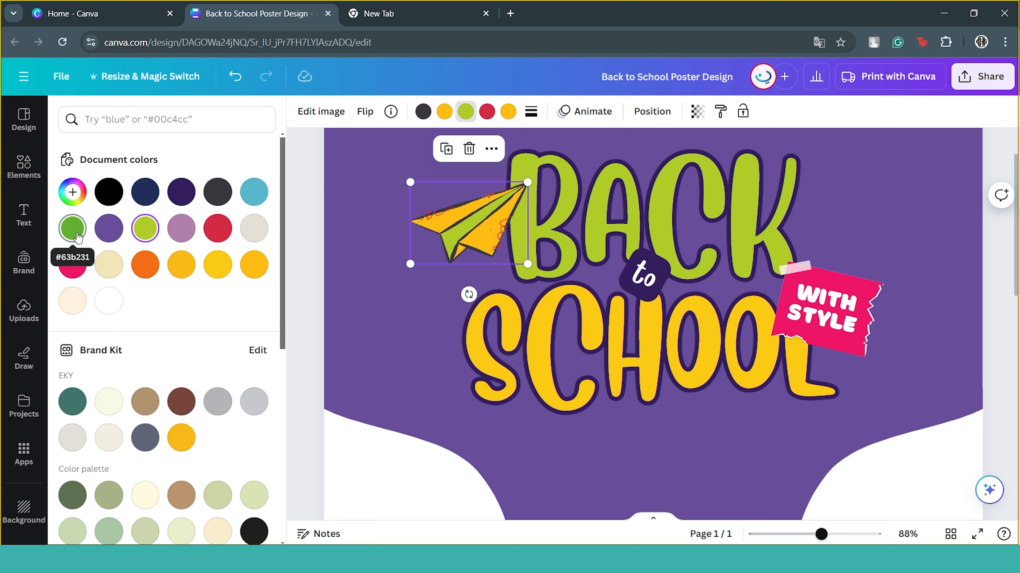
click(218, 265)
ctrl+scroll(522, 221, down, 4)
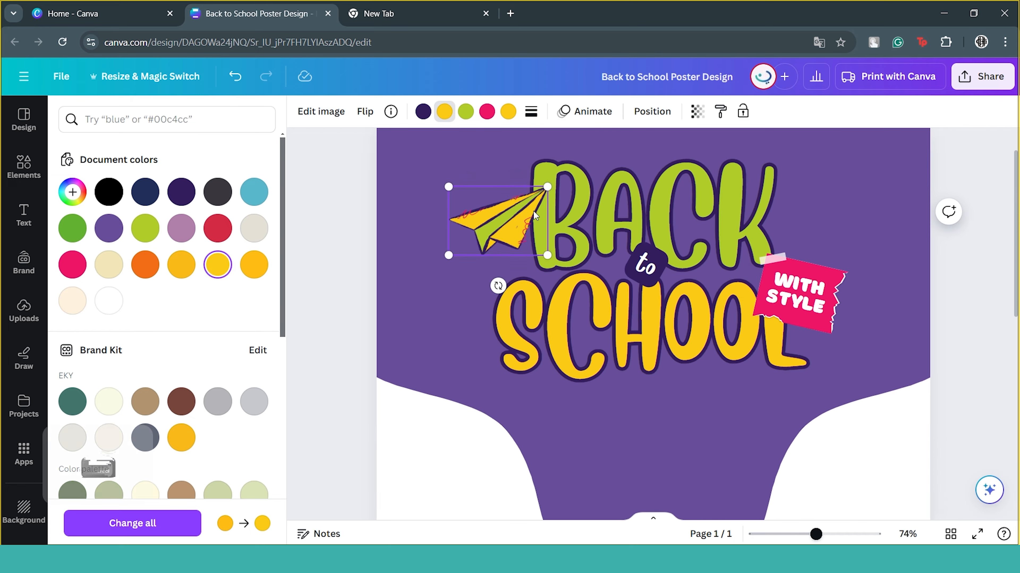
click(864, 264)
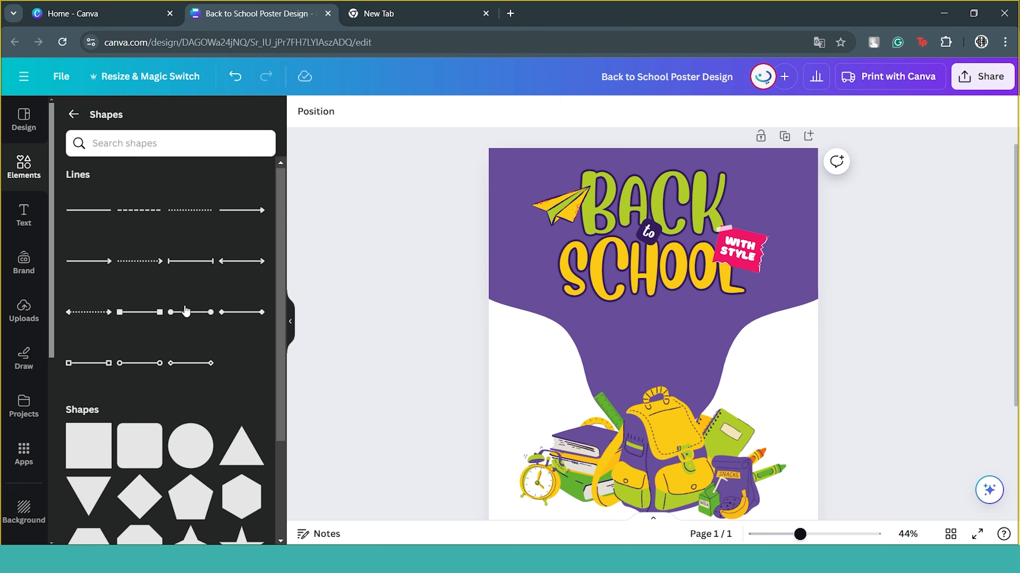
Add a pill shape, stretch it wider and centre it under "SCHOOL".
scroll(186, 311, down, 5)
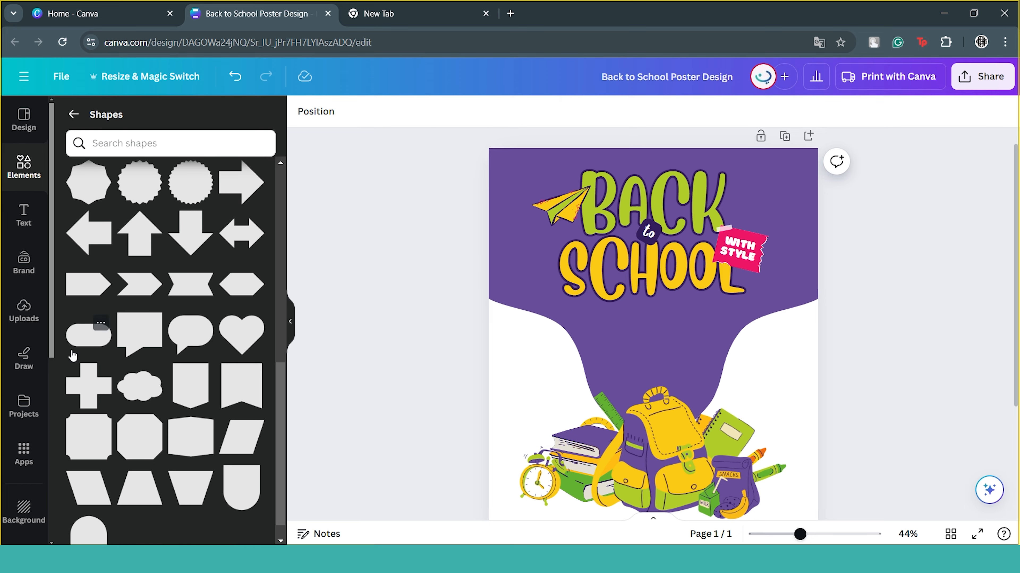
click(88, 334)
ctrl+scroll(658, 317, up, 3)
drag(734, 315, 788, 315)
click(921, 115)
click(207, 258)
drag(653, 343, 653, 338)
drag(683, 317, 682, 318)
drag(654, 338, 654, 341)
Remove the pill shape's fill and give it a dashed border in yellow #fcca13.
click(368, 112)
click(97, 201)
click(391, 111)
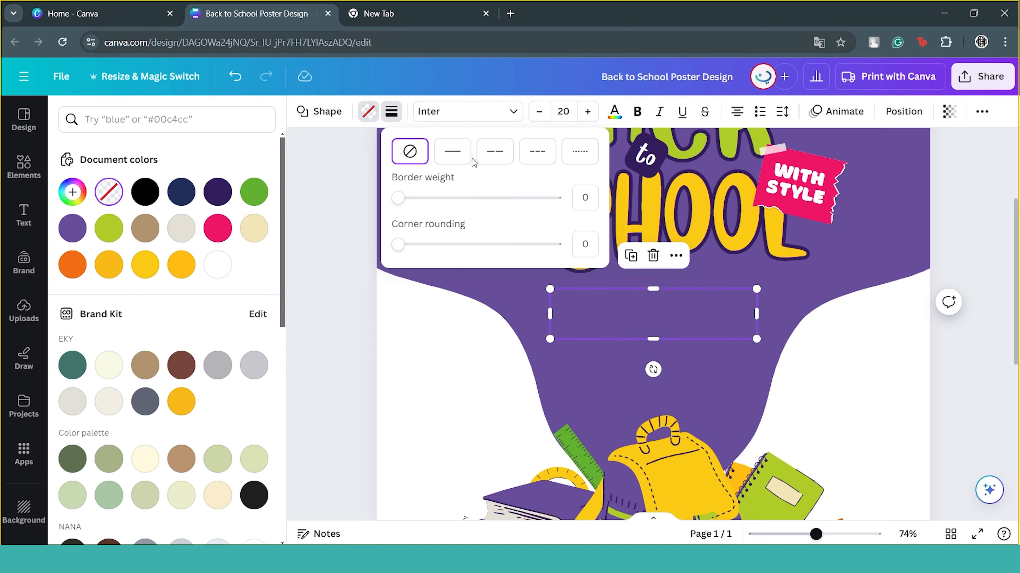
click(558, 150)
click(392, 111)
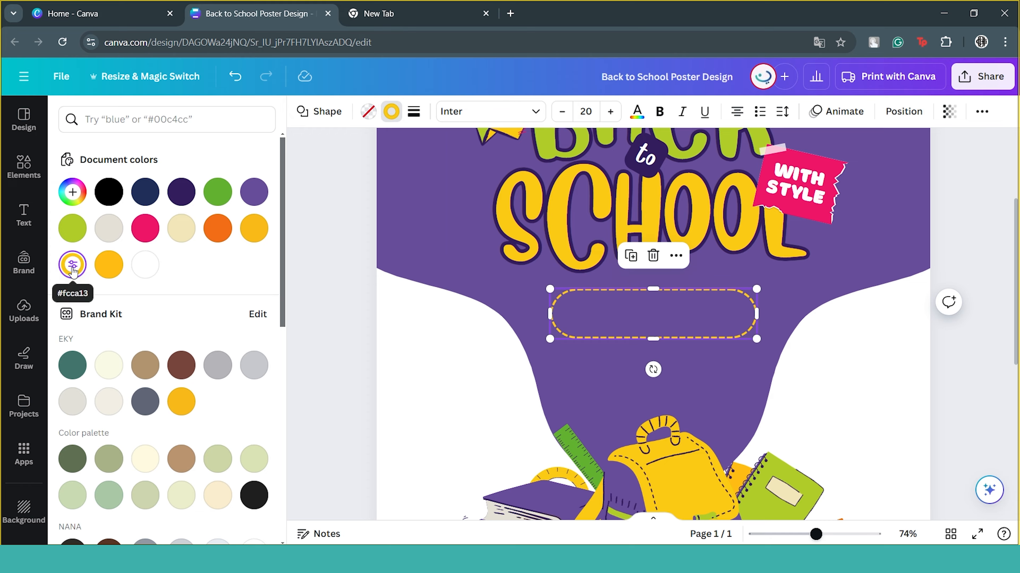
click(413, 112)
ctrl+scroll(694, 308, down, 3)
ctrl+scroll(652, 300, up, 5)
Add the text "50%", enlarge it to size 51.7 and place it in the left part of the dashed pill.
drag(652, 300, 639, 266)
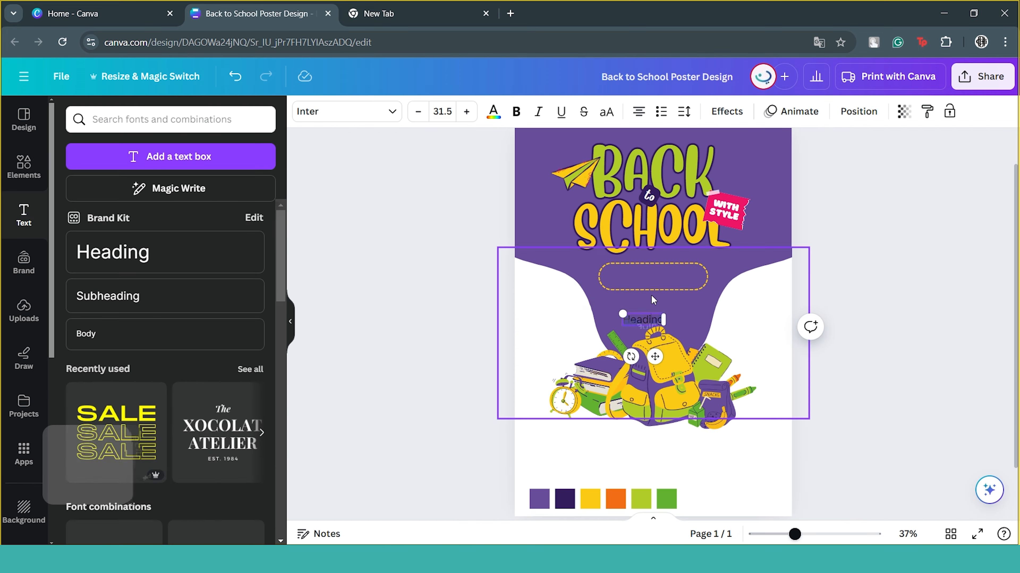
text(50%)
click(819, 421)
ctrl+scroll(633, 324, up, 3)
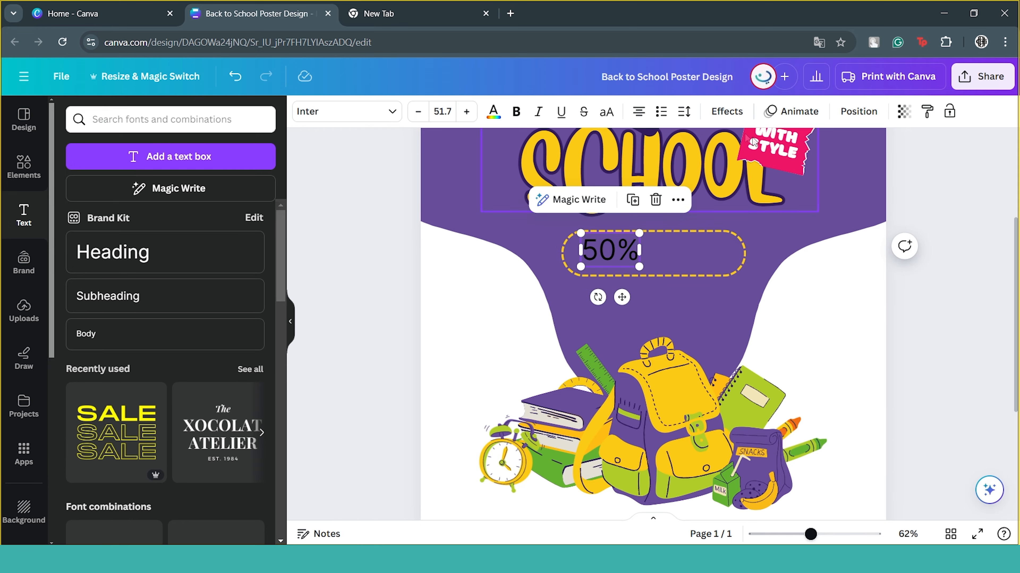
Colour the "50%" text lime and set its font to Borsok.
click(494, 112)
click(72, 228)
scroll(678, 266, up, 4)
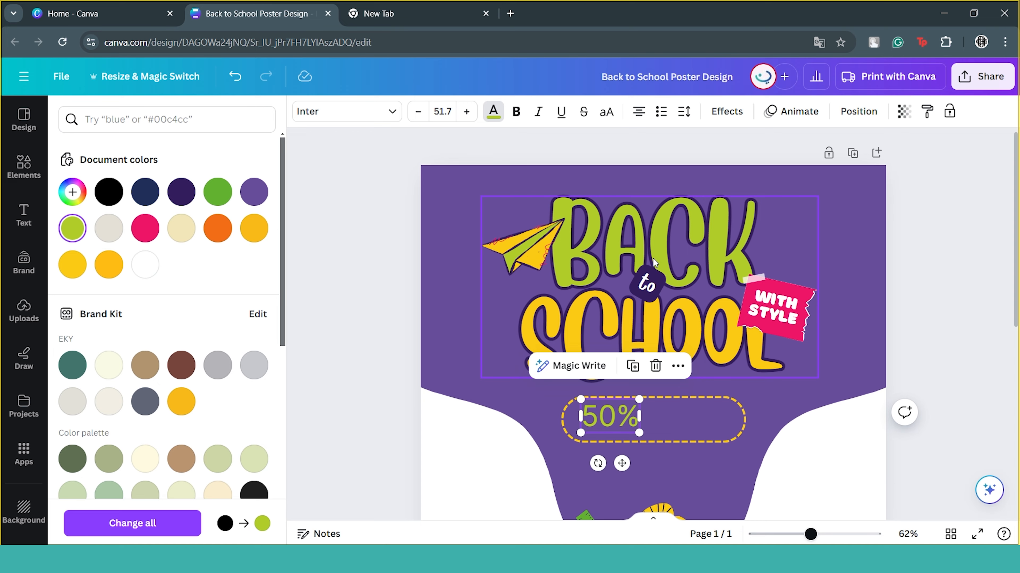
click(363, 113)
click(239, 151)
click(100, 268)
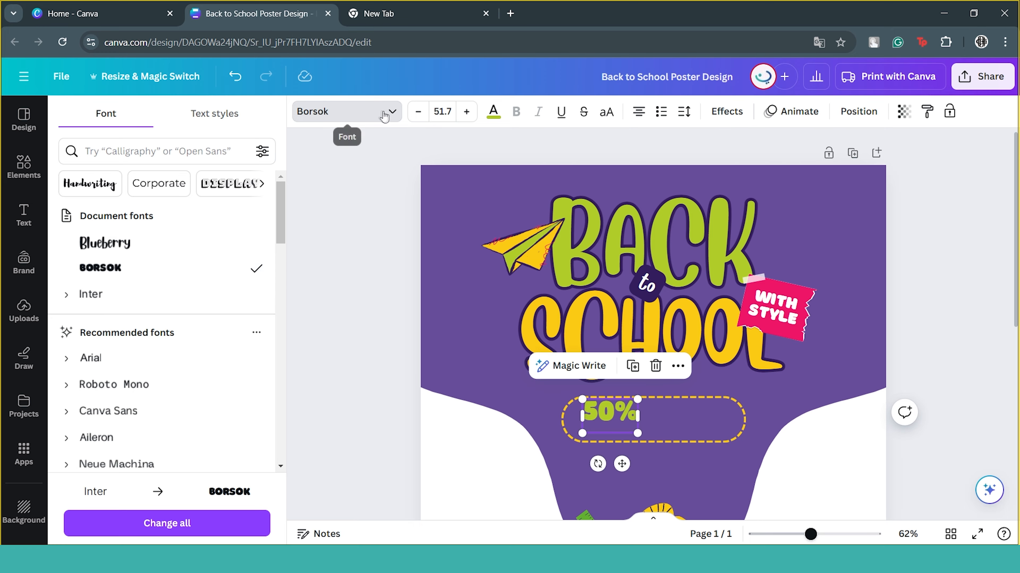
Enlarge the "50%" text to size 59.6 and reposition it inside the left half of the dashed pill.
drag(638, 434, 643, 437)
drag(639, 419, 643, 426)
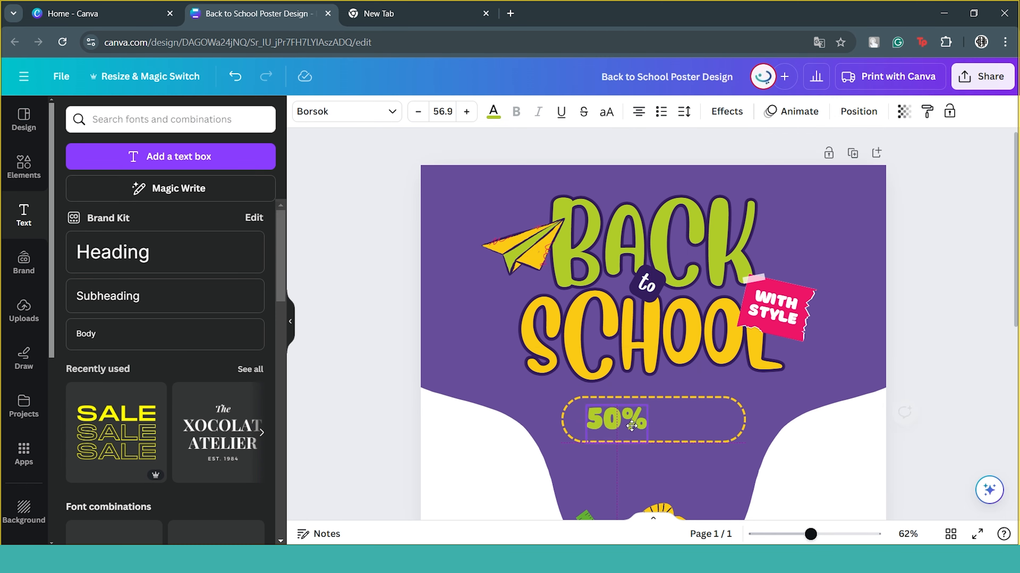
scroll(642, 426, up, 4)
drag(649, 469, 656, 474)
drag(623, 401, 611, 401)
Give the "50%" text a dark purple outline effect with a thickness of about 62.
click(726, 112)
click(231, 281)
click(254, 397)
click(164, 236)
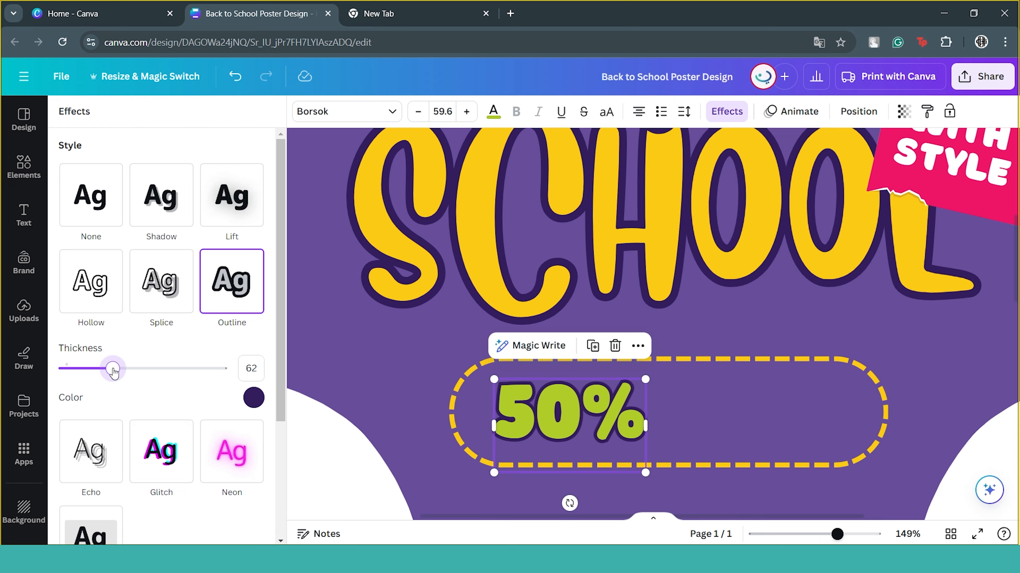
Add the subheading "DISCOUNT ON ALL STATIONERY" beside "50%" on three lines, left-align it and scale it slightly down.
key(Caps_Lock)
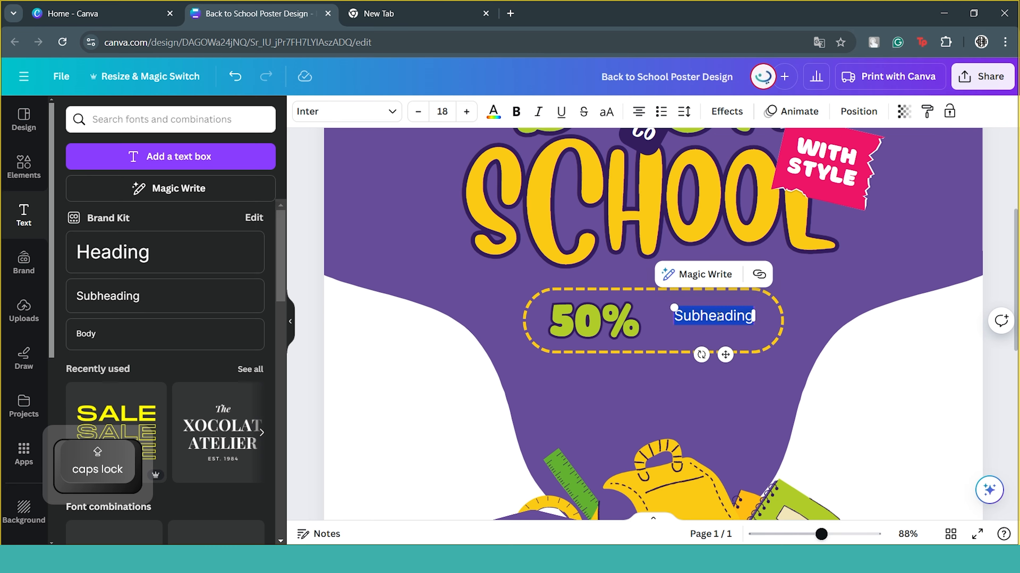
text(DISCOUNT)
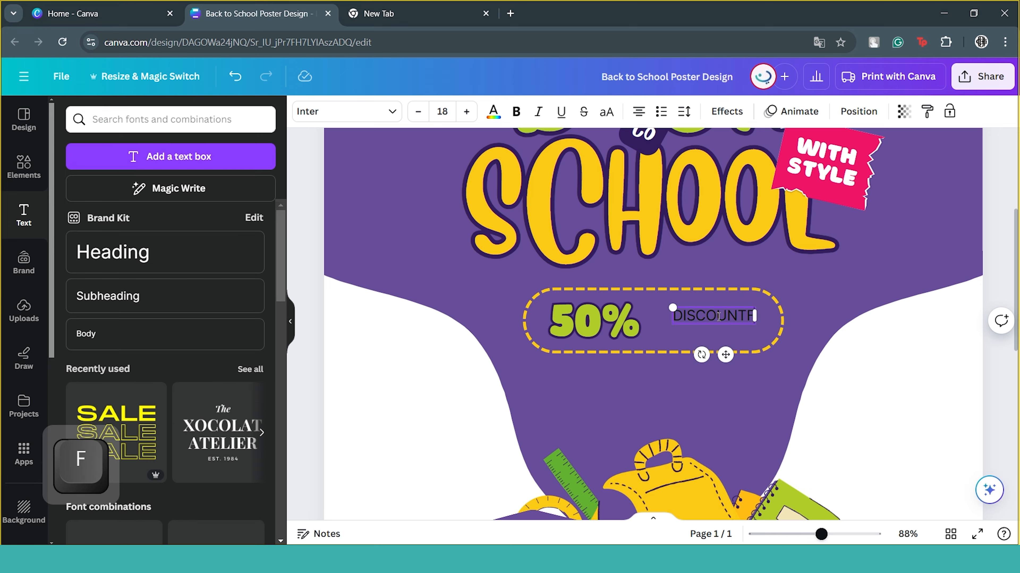
text( ON ALL STATIONERY)
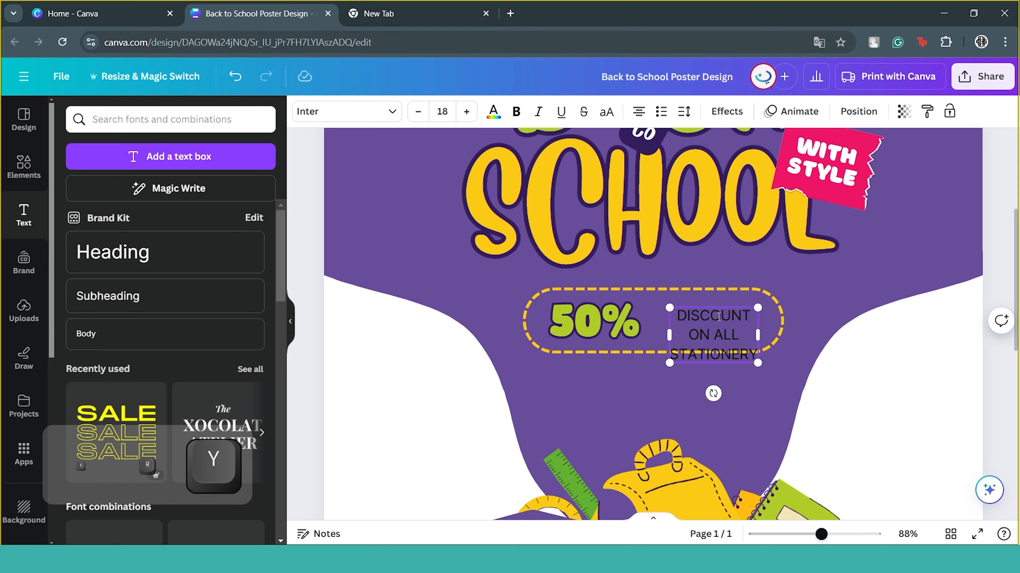
key(ctrl+a)
click(643, 108)
click(753, 367)
click(741, 353)
mouse_move(757, 363)
mouse_down()
mouse_move(702, 325)
mouse_move(750, 357)
mouse_up()
Colour the discount text white, set its font to Borsok and move it within the dashed pill.
click(494, 111)
click(144, 266)
click(347, 112)
click(97, 269)
mouse_move(679, 308)
mouse_down()
mouse_move(657, 307)
mouse_move(697, 308)
mouse_up()
Tighten the discount text's line spacing, scale it to size 17.3 and place it right beside "50%".
scroll(658, 307, up, 5)
click(683, 111)
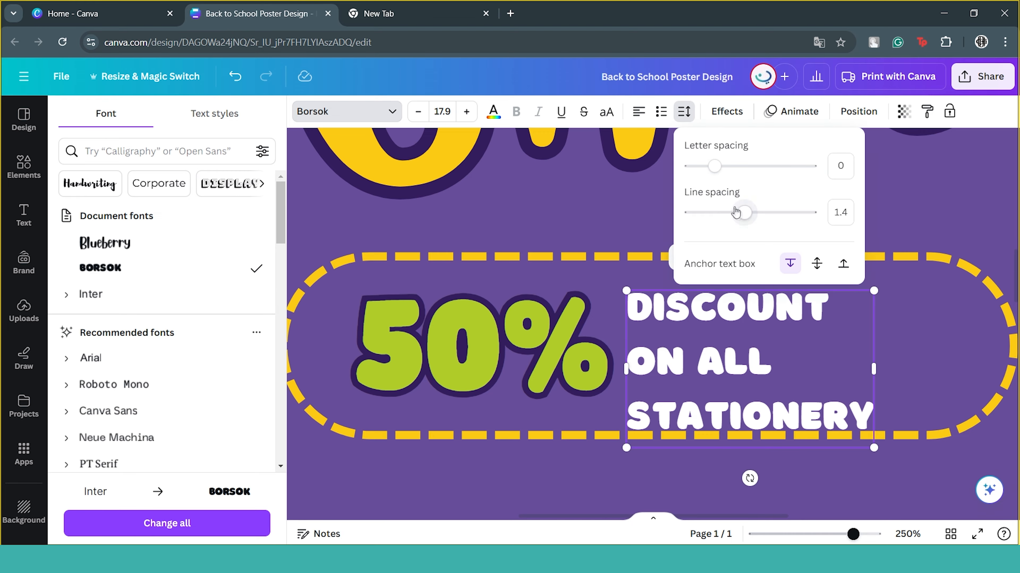
drag(735, 212, 722, 225)
click(684, 112)
drag(874, 417, 863, 412)
drag(755, 349, 758, 349)
Set the letter spacing of the "DISCOUNT ON ALL STATIONERY" text to 75.
click(684, 111)
drag(714, 166, 723, 169)
click(847, 166)
text(75)
key(Return)
scroll(487, 386, down, 10)
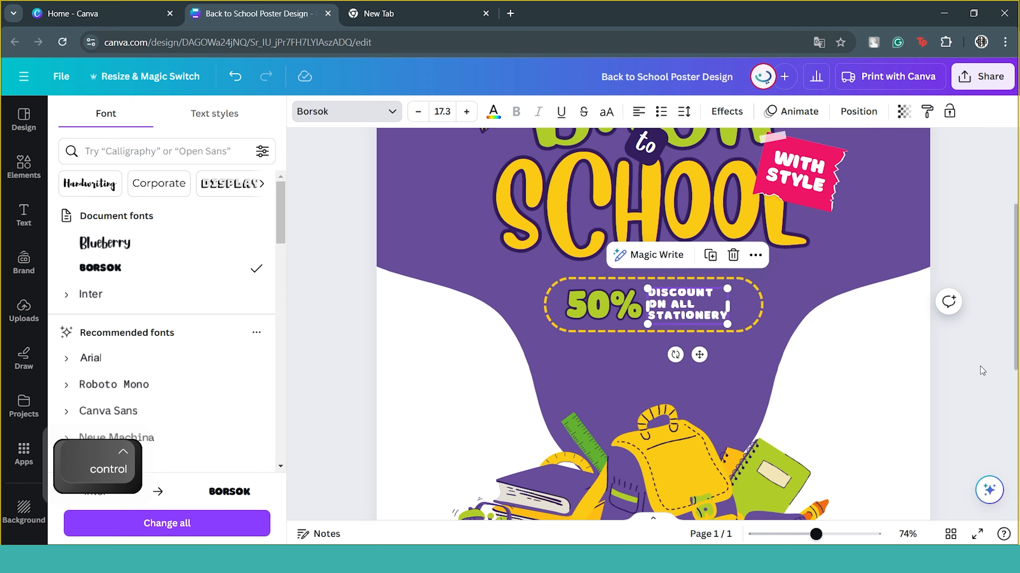
Add a white Borsok heading below the dashed pill reading "SEPT 02 - SEPT 15, 2024".
click(23, 215)
click(145, 252)
key(ctrl+a)
click(494, 111)
click(145, 264)
double_click(657, 392)
key(ctrl+a)
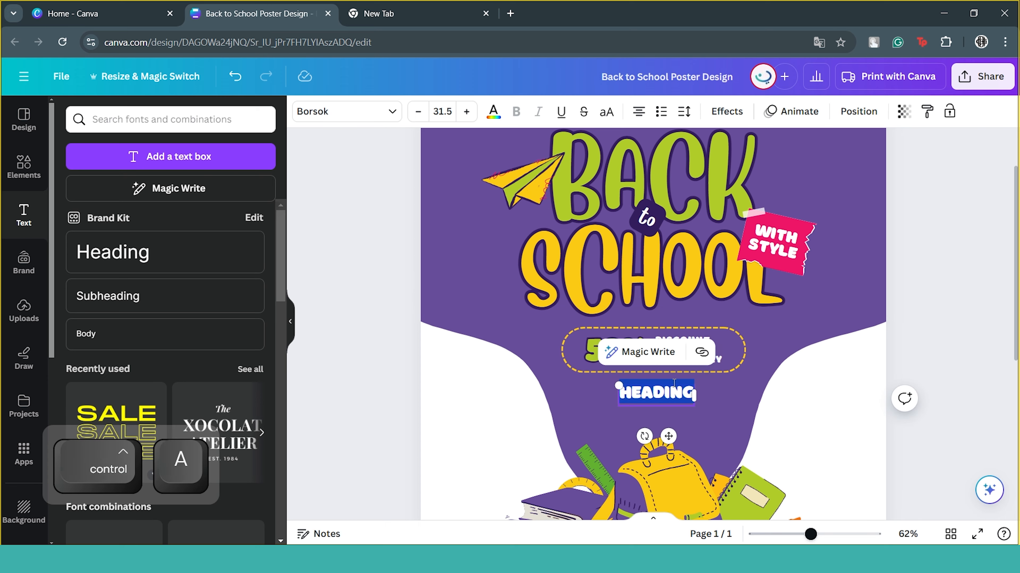
text(SEPT 02 - SEPT 15, 2)
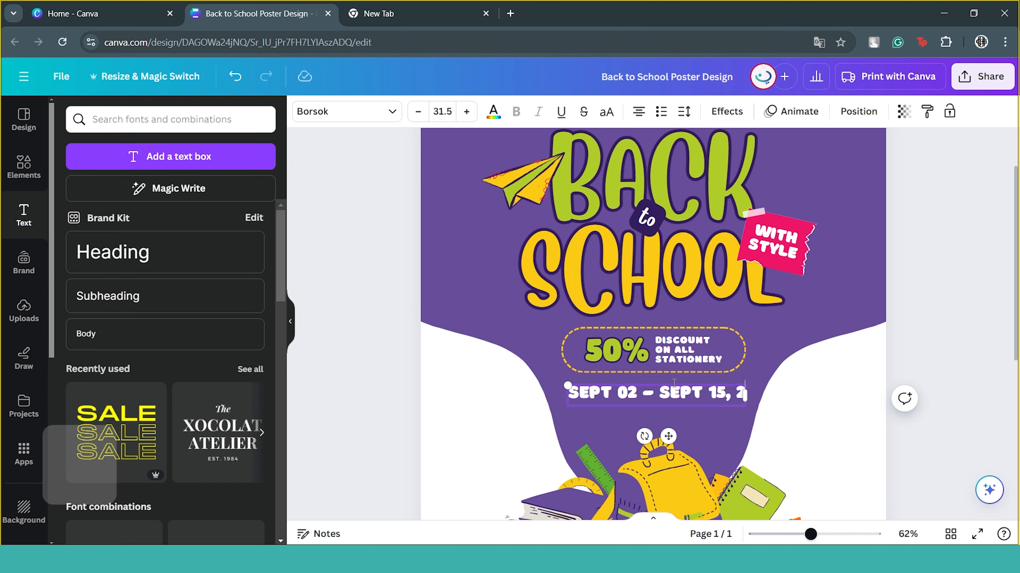
Centre the date heading horizontally on the page and scale it down to fit under the pill.
click(859, 112)
click(201, 265)
click(858, 111)
drag(759, 406, 732, 406)
Fill a white body text under the date with three lines of lorem ipsum ending in "facilisis sem." and nudge it up.
scroll(737, 385, down, 3)
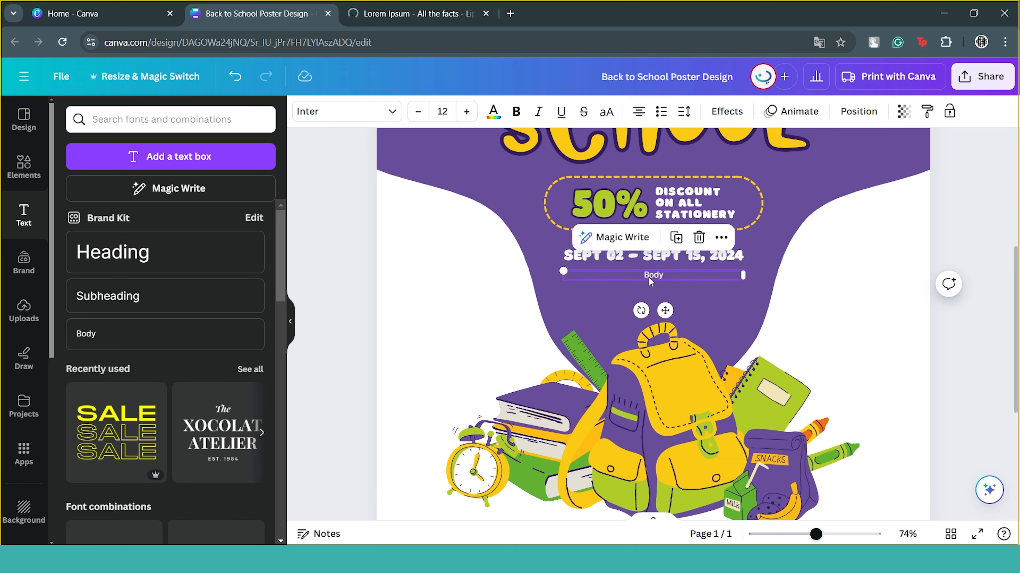
text(Lorem ipsum dolor sit amet, consectetur adipiscing elit. Nulla viverra, metus ac iaculis rhoncus, libero quam facilisis sem, vitae ultricies neque massa quis nisl.)
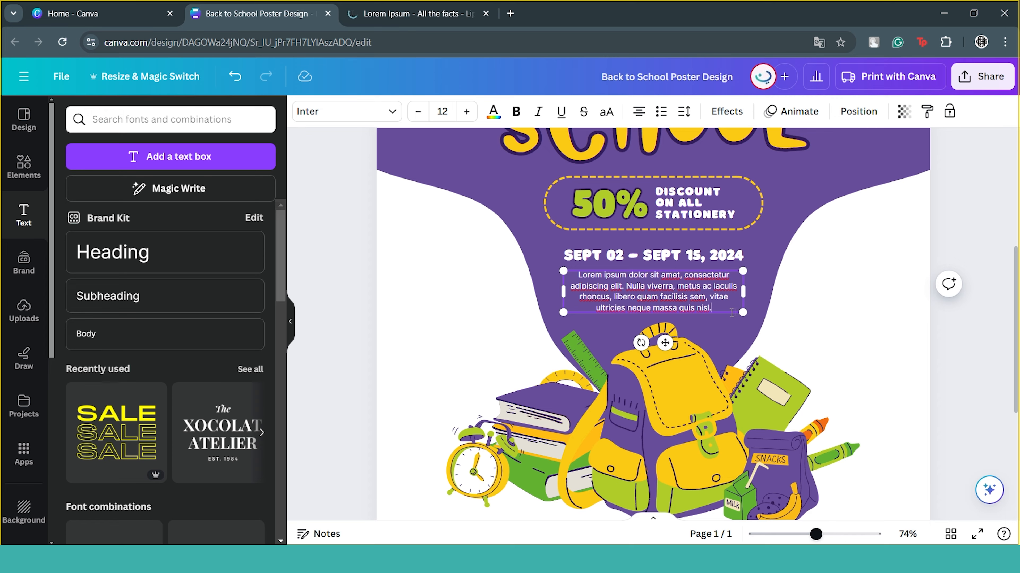
key(BackSpace)
key(BackSpace)
key(BackSpace)
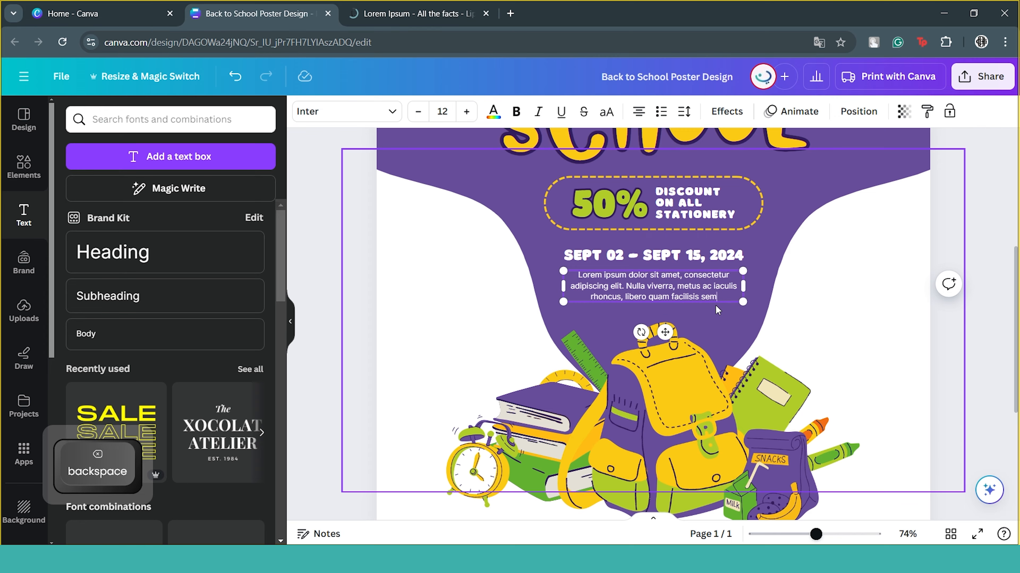
click(968, 270)
click(685, 283)
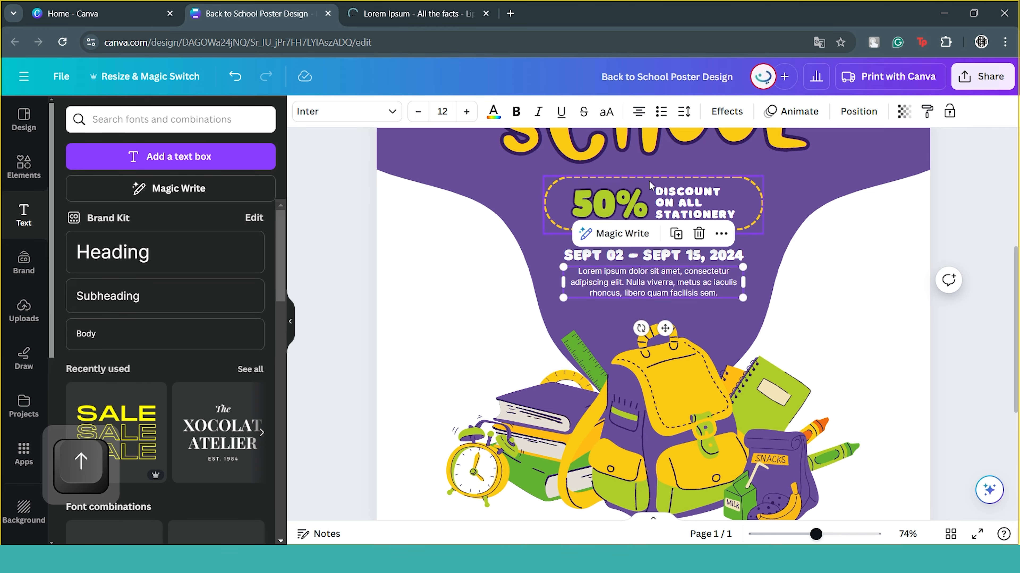
Change the font of the lorem ipsum paragraph to Poppins.
click(368, 117)
click(141, 158)
text(popp)
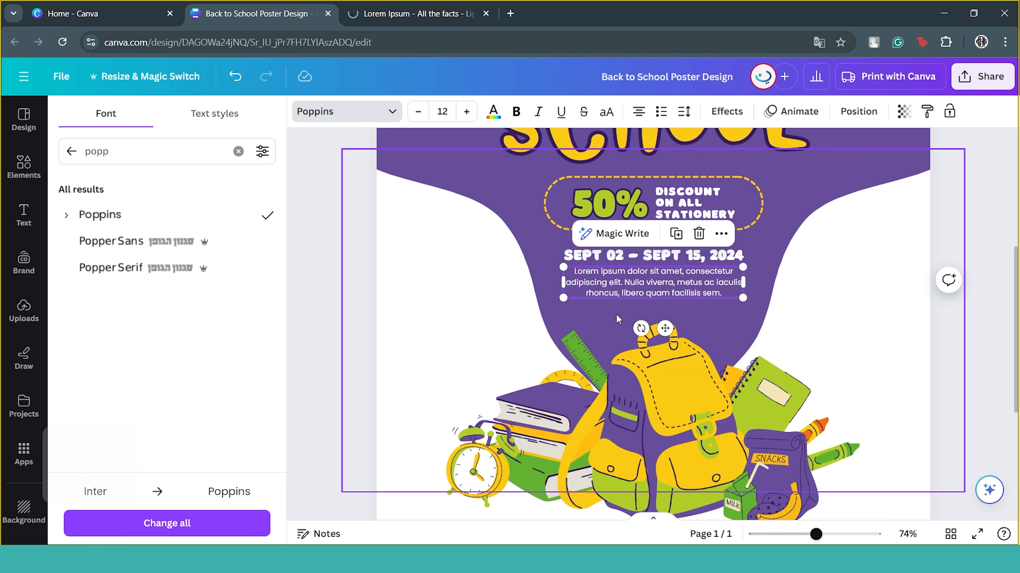
Change the page background from white to the pink document colour.
scroll(619, 319, down, 5)
click(477, 413)
click(303, 112)
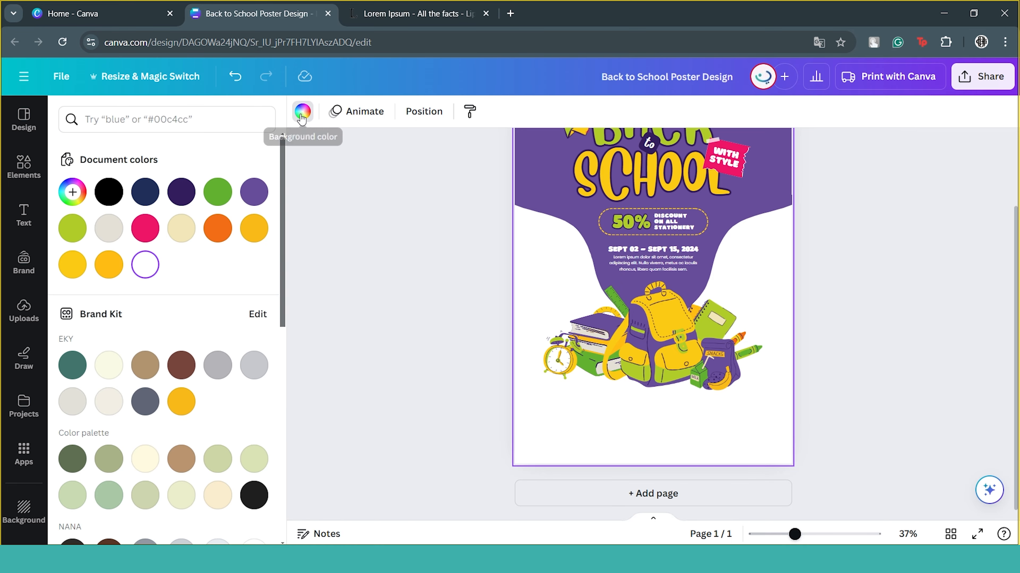
click(153, 230)
click(937, 362)
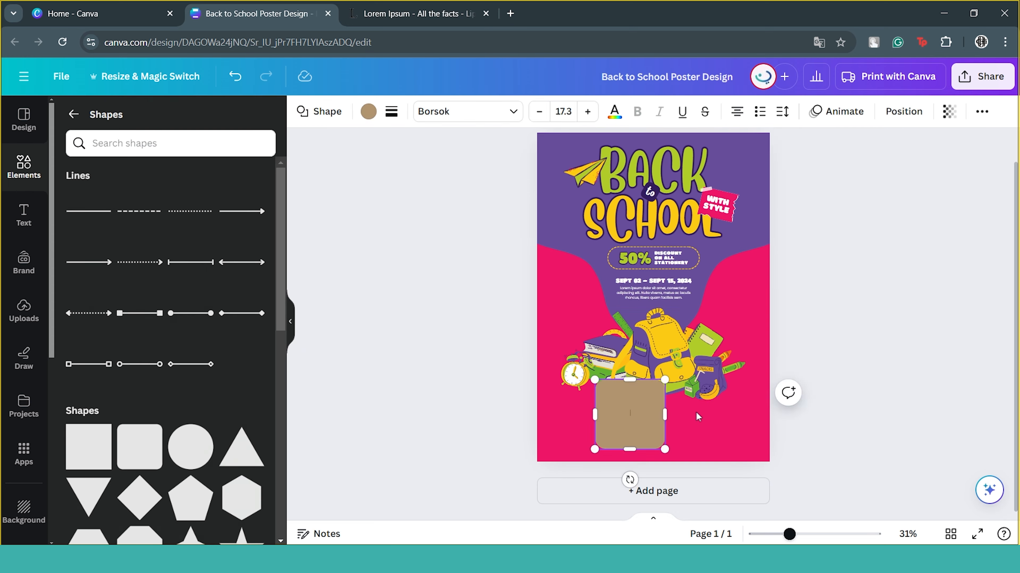
Add a rounded square below the illustration, centre it on the page and stretch it into a wide, low bar.
click(904, 112)
click(203, 258)
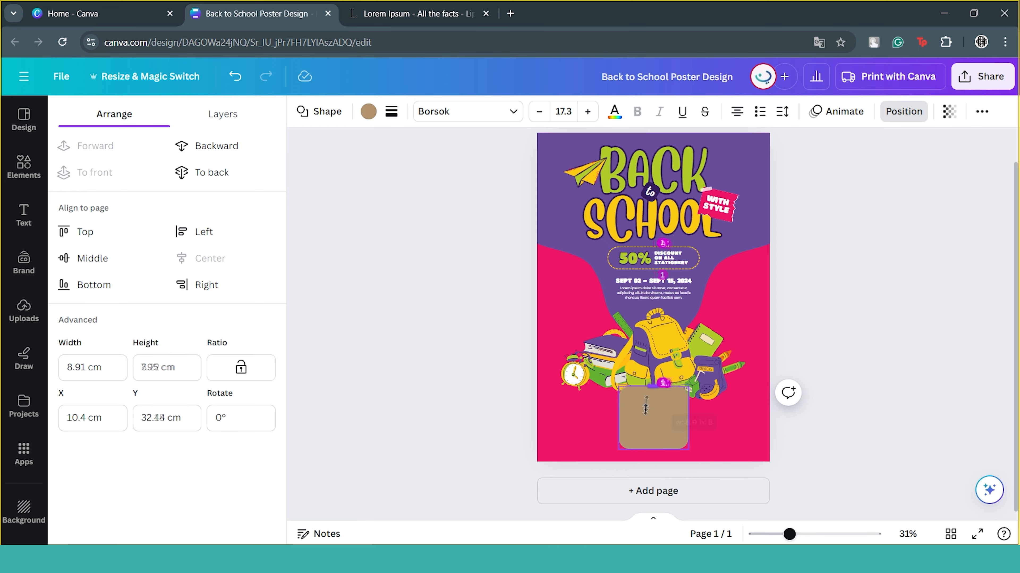
drag(645, 408, 644, 418)
drag(653, 405, 654, 425)
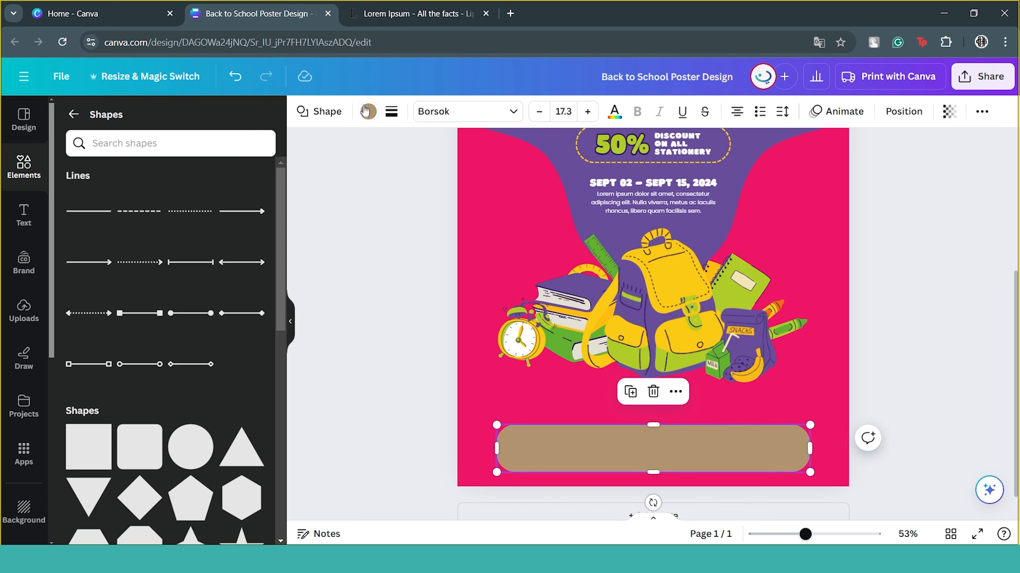
Colour the bar purple, duplicate it and align the copy exactly over the original by their left edges.
key(ctrl+z)
shift+click(502, 450)
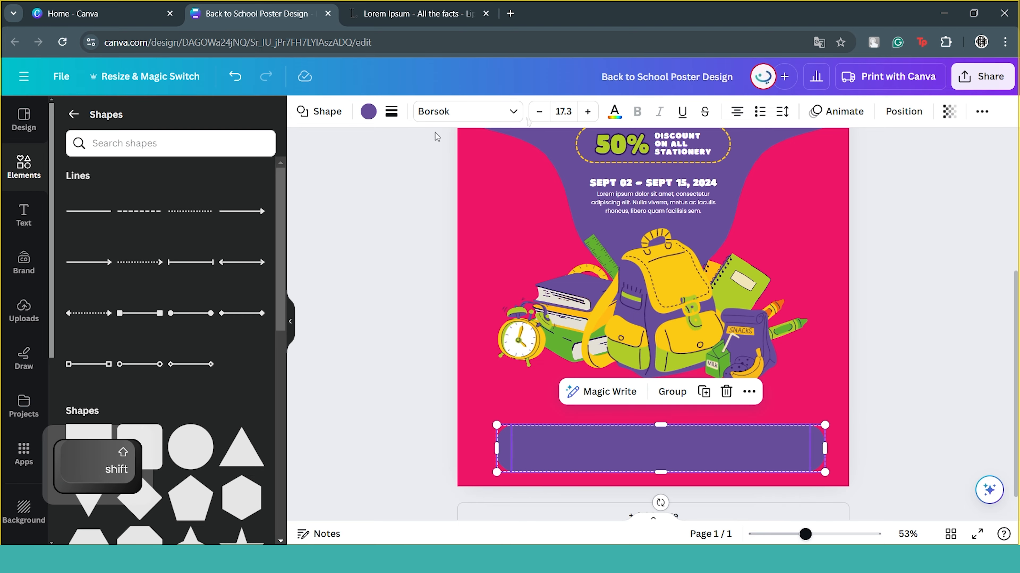
click(903, 112)
click(204, 232)
click(903, 111)
click(934, 334)
Shorten the upper bar to the left half of the purple bar and colour it yellow.
click(795, 447)
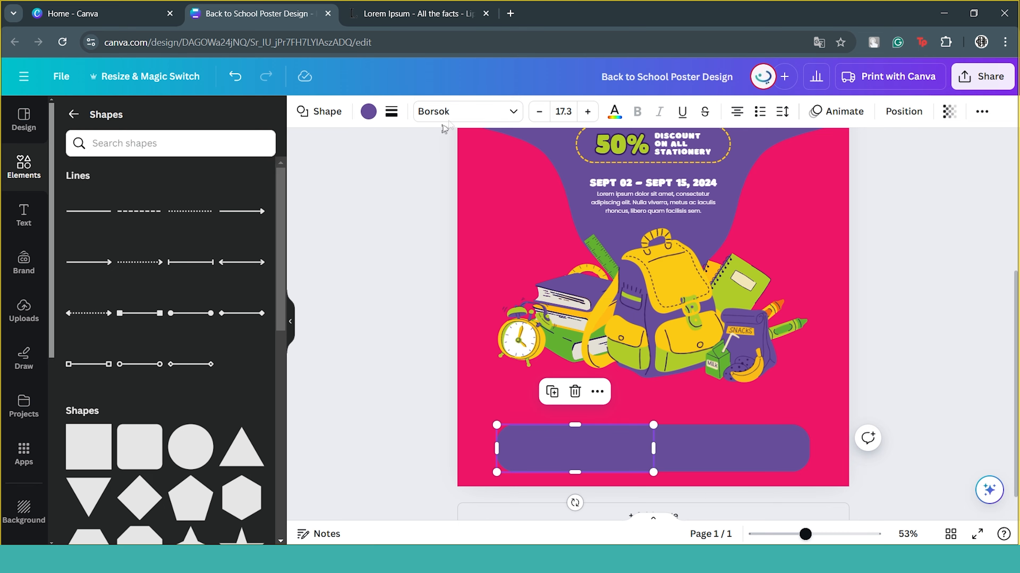
click(368, 111)
click(106, 272)
Add the white heading "YOUR STORE NAME" above the bar and set its font to Borsok.
text(tYOUR STORE NAME)
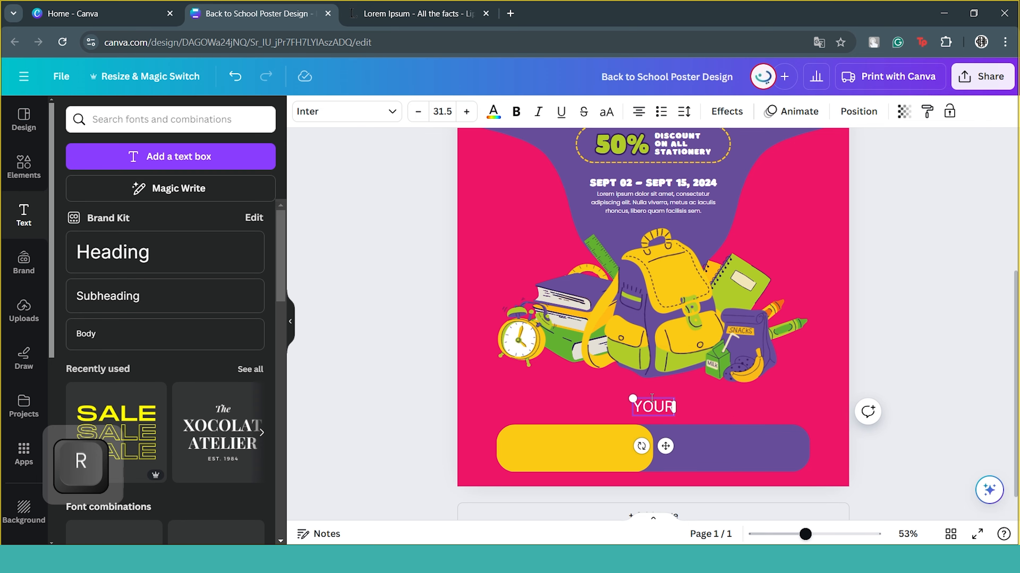
key(ctrl+a)
click(357, 113)
click(237, 151)
click(70, 151)
click(101, 268)
click(919, 334)
Widen the letter spacing of "YOUR STORE NAME" and set its font size to 40.
click(659, 417)
drag(723, 416, 758, 419)
click(659, 113)
click(684, 113)
click(442, 112)
text(40)
key(Return)
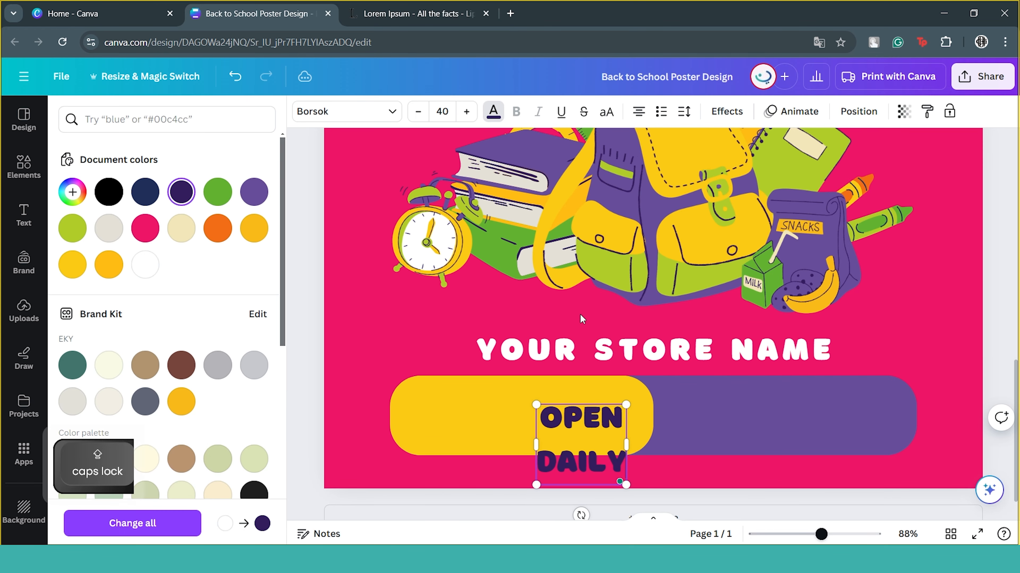
Left-align the dark purple "OPEN DAILY" text, tighten its line spacing, shrink it and place it in the left of the yellow bar.
double_click(581, 440)
key(ctrl+a)
click(638, 112)
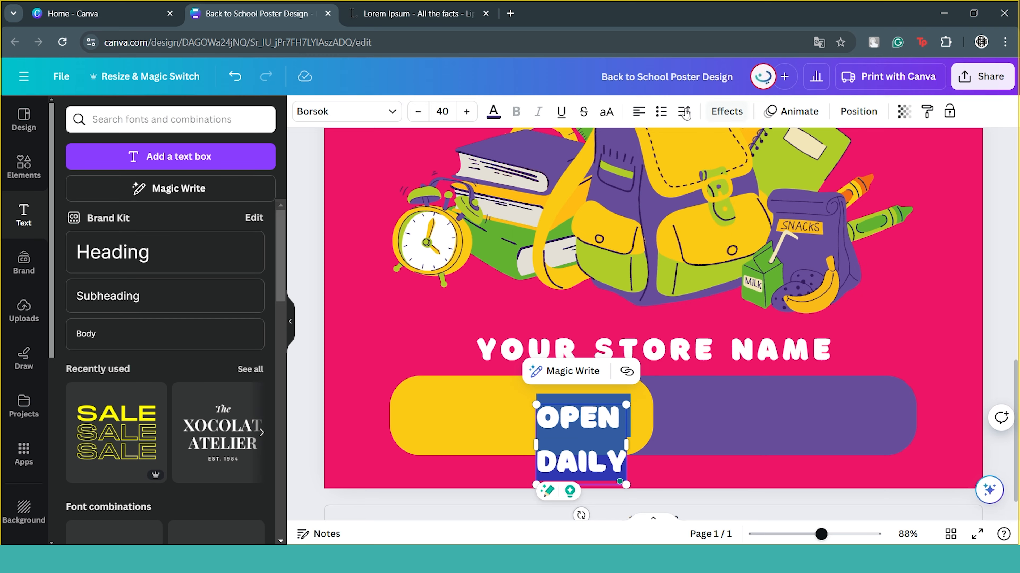
click(684, 113)
drag(749, 211, 724, 212)
drag(565, 432, 462, 415)
drag(523, 381, 510, 391)
Duplicate "OPEN DAILY" to its right and replace the copy's text with "09:00 AM" and "10:00 PM" on two lines.
drag(474, 428, 558, 426)
scroll(480, 443, down, 5)
scroll(638, 442, up, 6)
scroll(552, 470, down, 2)
double_click(562, 427)
key(ctrl+a)
text(09:00 AM)
key(Return)
text(10:00 PM)
Adjust the size and placement of the "OPEN DAILY" and hours texts within the yellow bar.
click(452, 427)
shift+click(578, 426)
drag(631, 453, 653, 453)
click(723, 432)
shift+click(642, 430)
scroll(604, 426, up, 4)
Select the "OPEN DAILY" and hours texts together and fine-tune their line spacing.
click(321, 426)
shift+click(502, 425)
scroll(602, 407, down, 6)
click(684, 112)
drag(721, 212, 724, 211)
scroll(552, 409, up, 5)
scroll(378, 385, down, 5)
scroll(603, 408, up, 3)
Add a straight line and turn it into a short vertical divider for the opening hours.
click(23, 167)
drag(89, 211, 473, 333)
drag(635, 326, 381, 354)
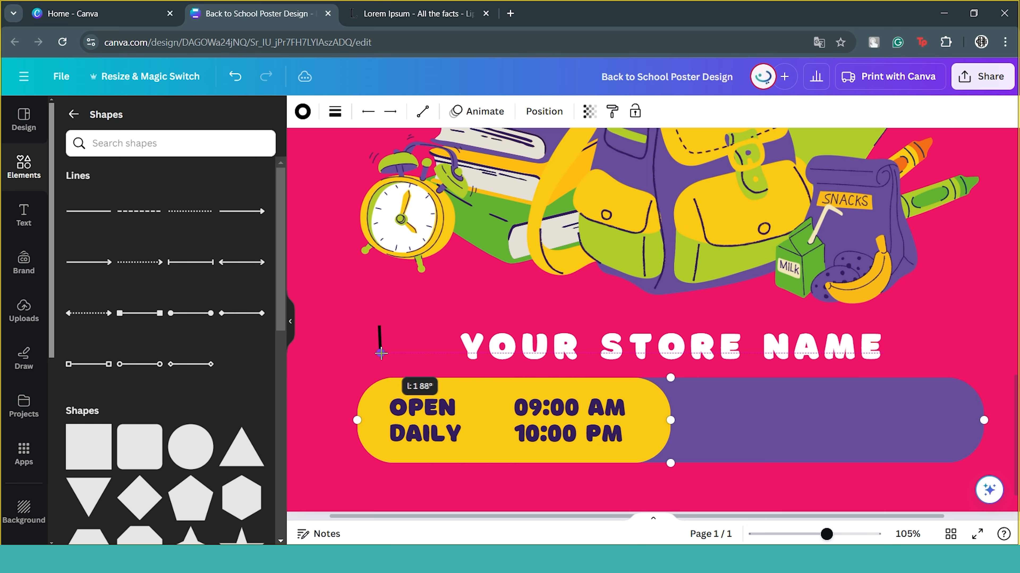
Place the divider between "OPEN DAILY" and the hours and align texts, line and yellow bar by their vertical middles.
drag(520, 411, 517, 411)
shift+click(570, 422)
shift+click(642, 442)
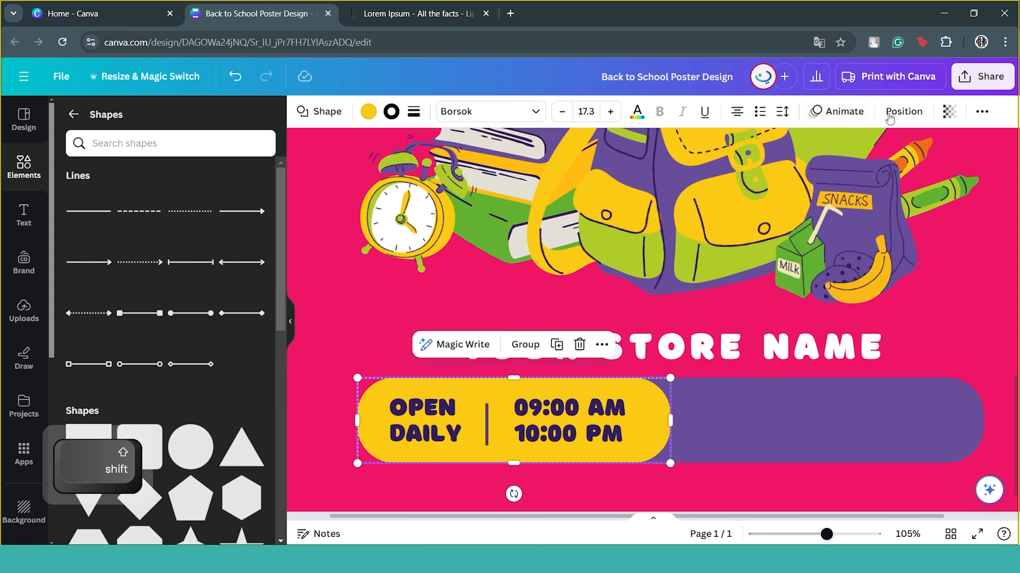
click(888, 116)
click(78, 268)
Lengthen the divider line upward and recolour it pink.
click(487, 426)
scroll(493, 426, up, 5)
drag(472, 357, 475, 324)
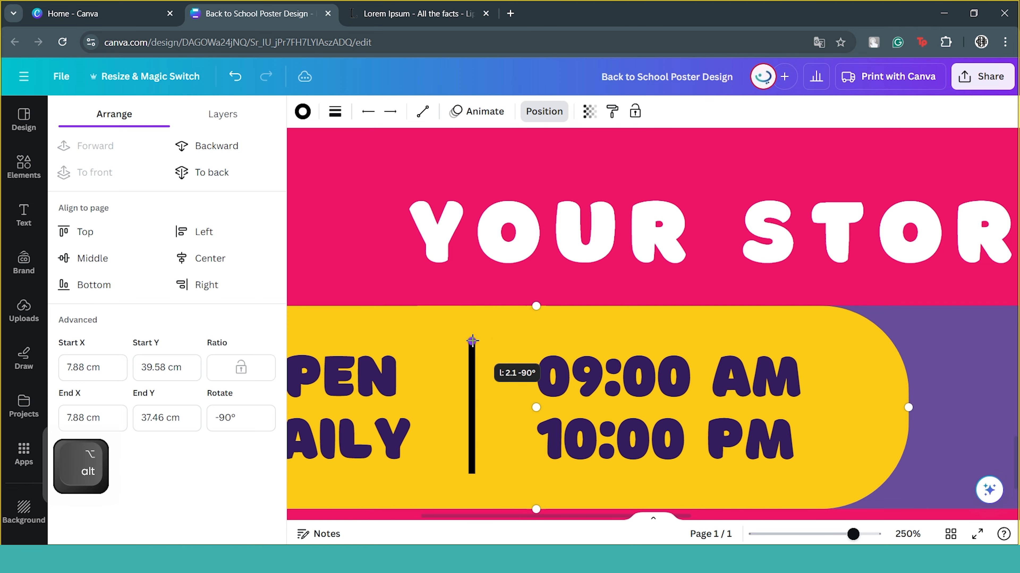
click(335, 112)
click(302, 111)
click(145, 228)
scroll(514, 378, down, 5)
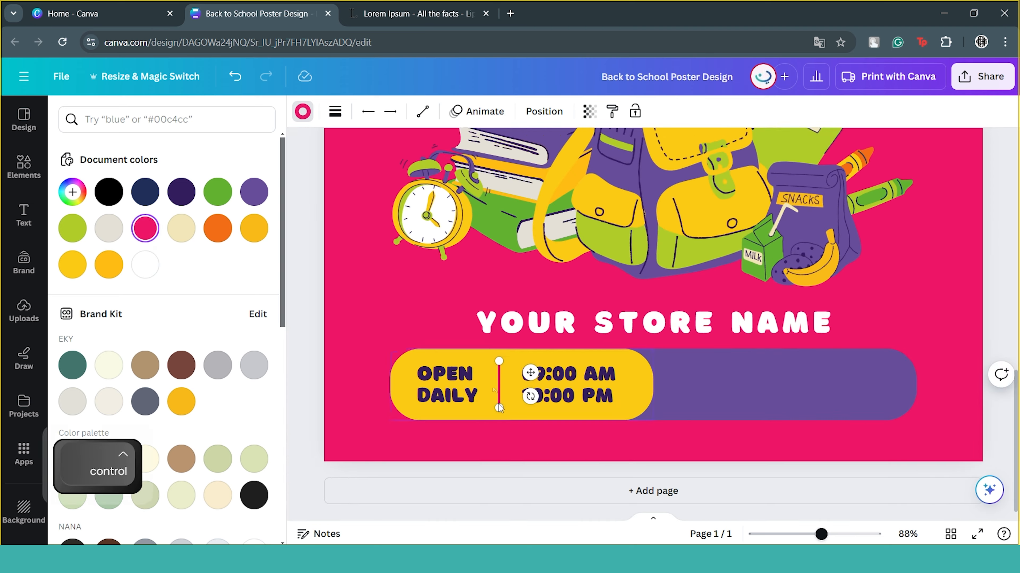
Nudge the pink divider midway between "OPEN DAILY" and the hours and adjust its line weight.
click(308, 341)
click(485, 410)
scroll(486, 412, up, 5)
drag(475, 416, 471, 417)
scroll(501, 393, down, 5)
click(335, 111)
click(507, 183)
click(899, 356)
scroll(899, 355, down, 3)
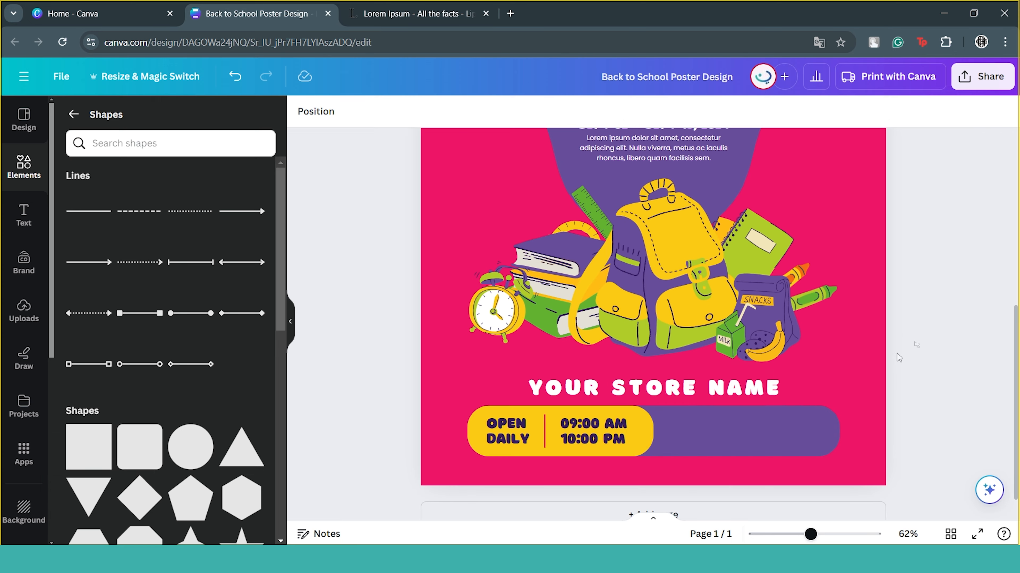
text(FIND US ONLINE)
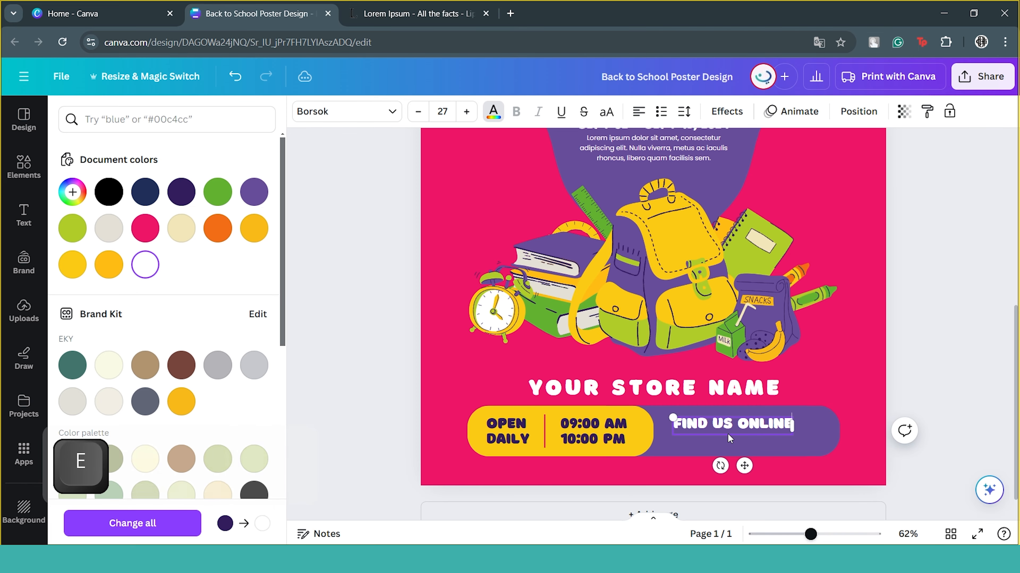
click(942, 357)
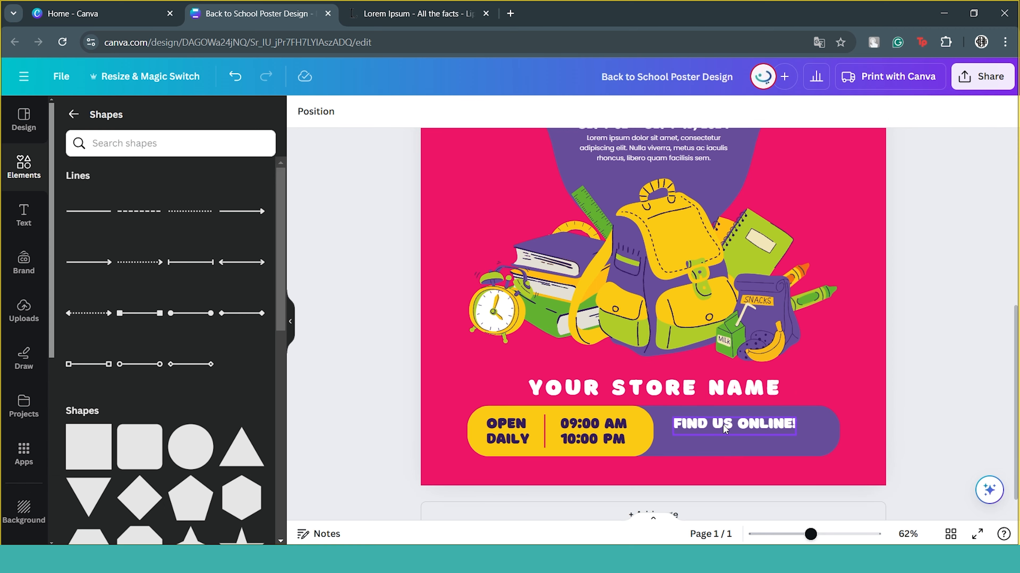
click(725, 429)
scroll(725, 430, up, 5)
scroll(729, 430, left, 2)
scroll(731, 432, down, 1)
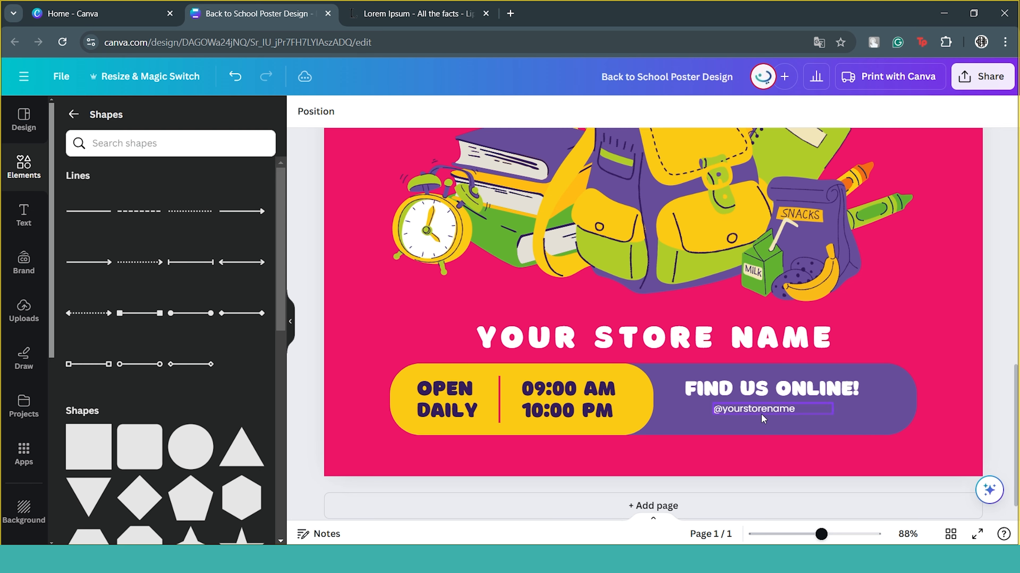
click(73, 114)
click(153, 119)
text(instagram)
key(Return)
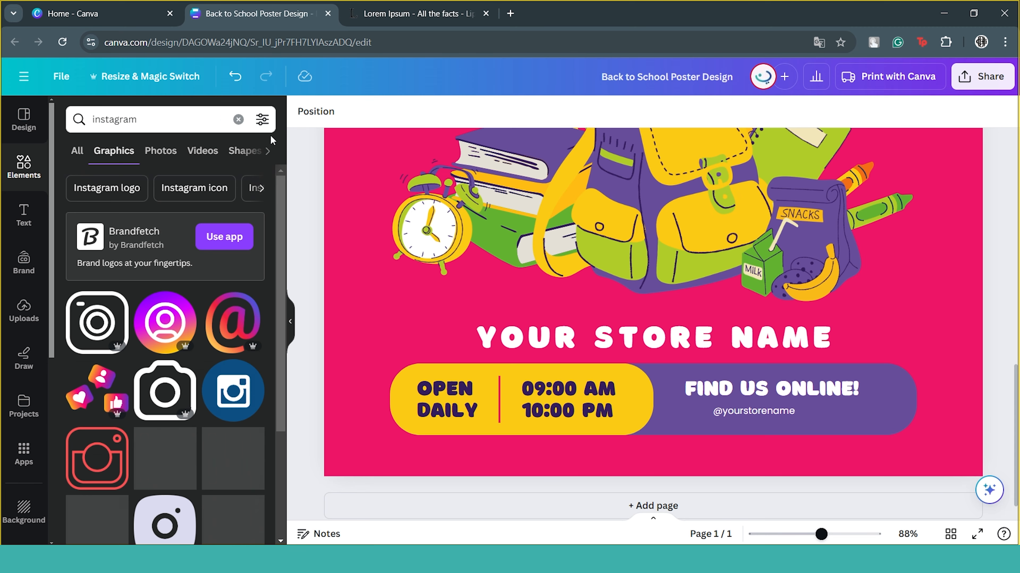
drag(233, 391, 714, 408)
scroll(709, 408, up, 10)
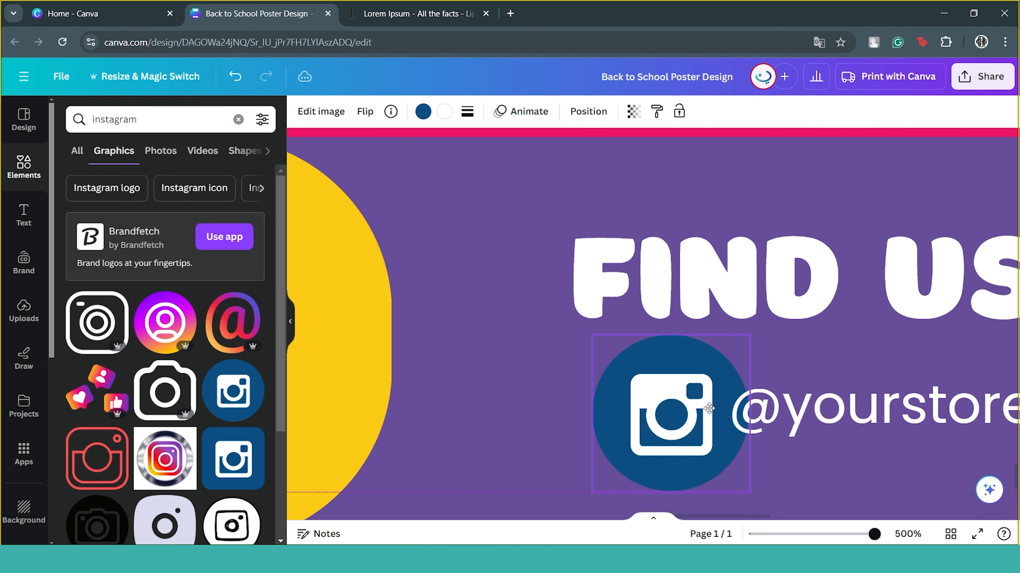
scroll(709, 408, down, 12)
click(924, 364)
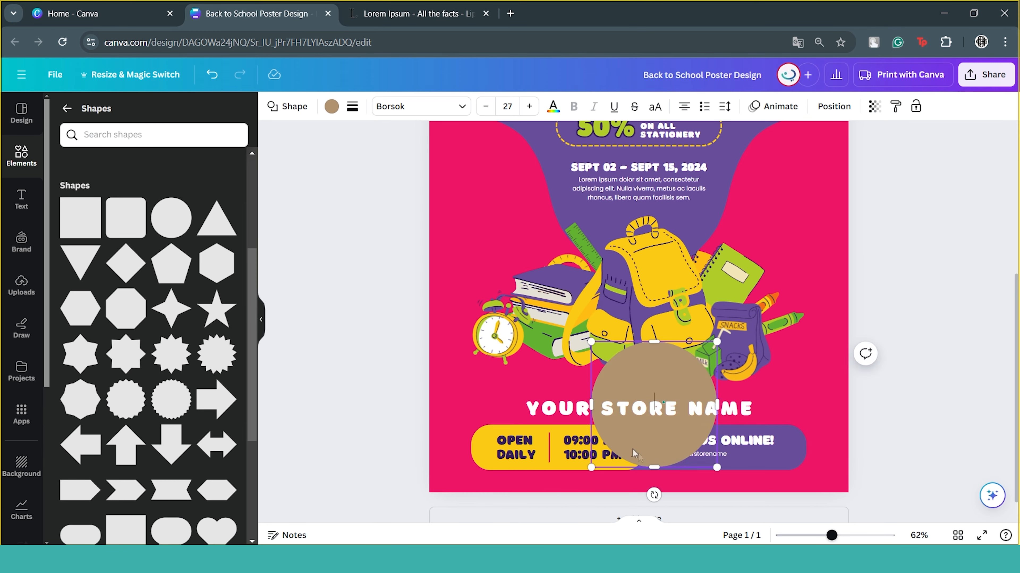
Flatten the brown circle into a wide ellipse spanning the base of the school supplies illustration.
drag(654, 420, 781, 355)
drag(621, 368, 622, 383)
drag(643, 364, 648, 361)
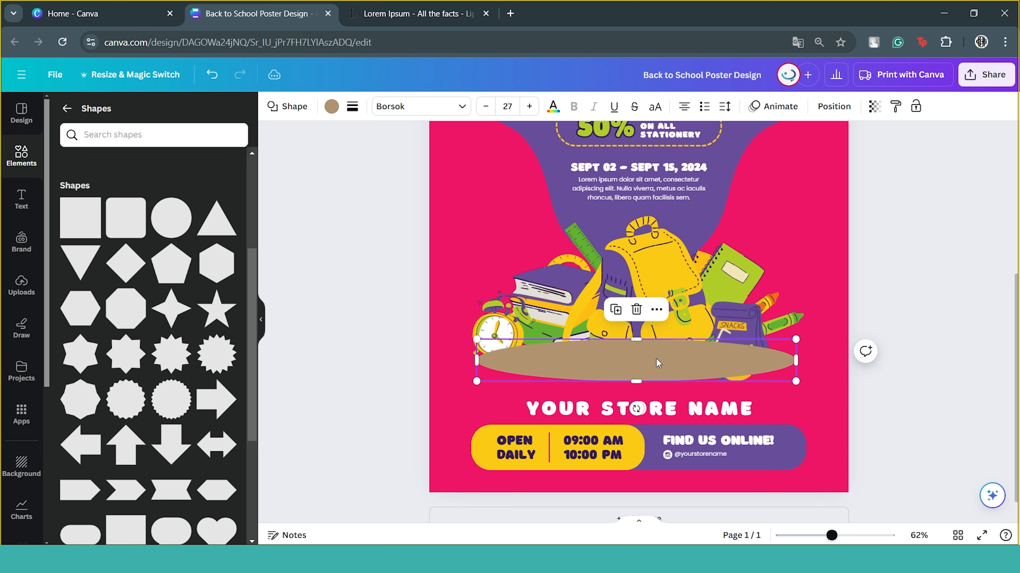
Recolour the ellipse black, send it behind the school supplies and set its transparency to 15.
click(332, 106)
click(130, 178)
right_click(562, 361)
key(Escape)
click(875, 106)
drag(840, 155, 777, 155)
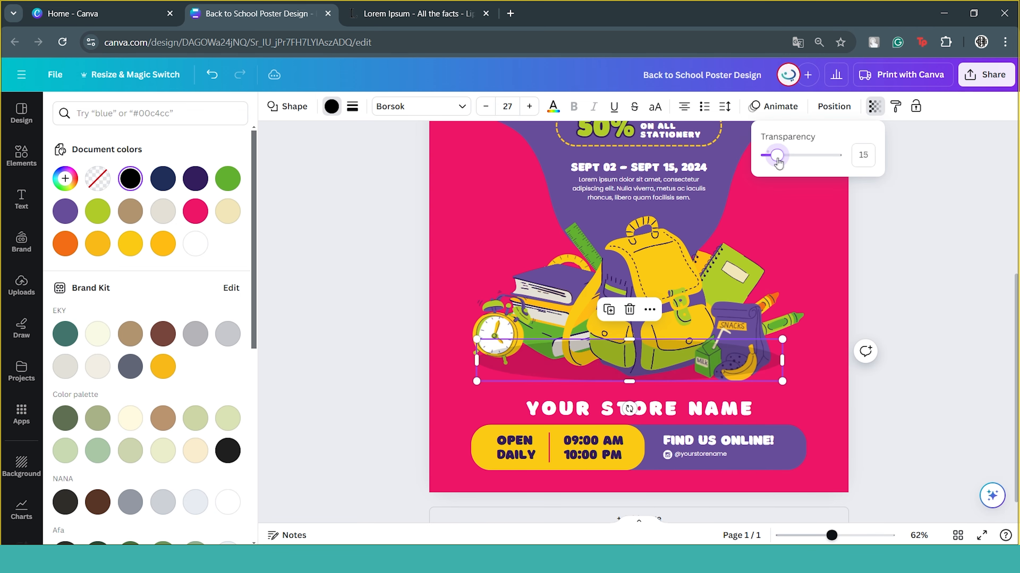
Shorten the shadow ellipse to fit under the clock and books and duplicate it beneath the backpack and snacks, behind the illustrations.
drag(782, 361, 610, 361)
drag(543, 381, 562, 361)
alt+drag(563, 361, 690, 365)
drag(666, 377, 668, 386)
right_click(700, 378)
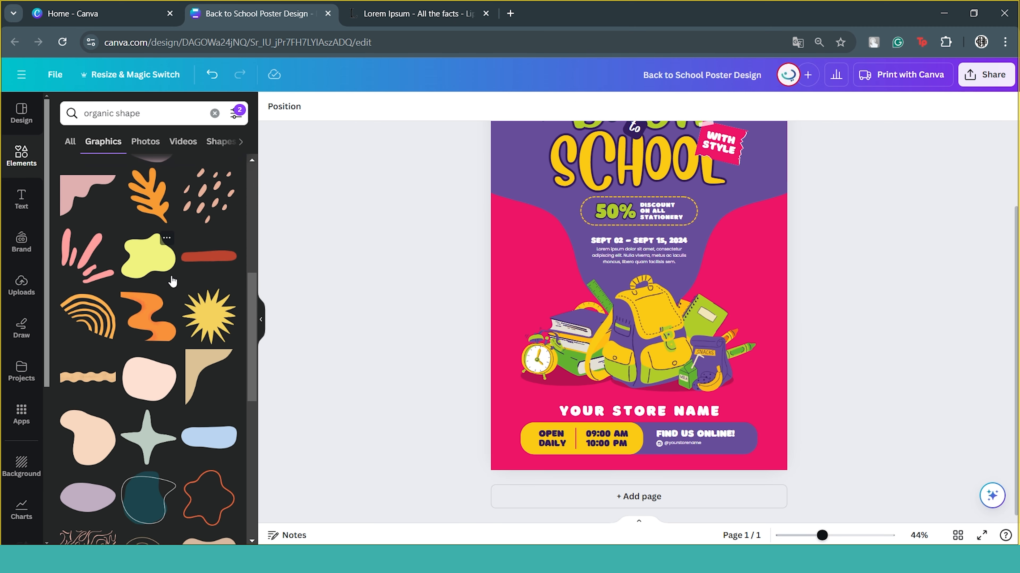
scroll(173, 281, up, 10)
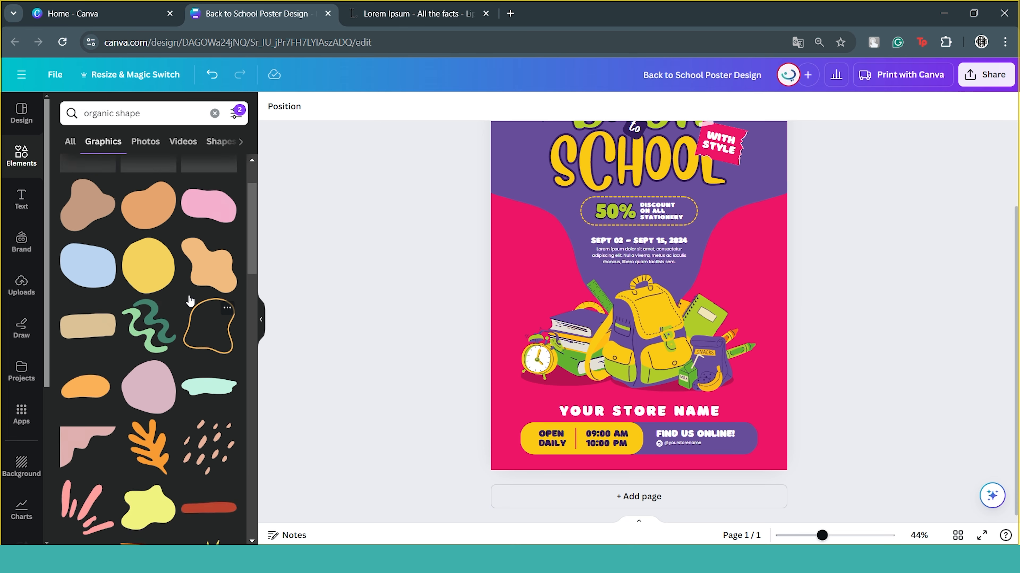
scroll(201, 276, down, 3)
scroll(201, 276, down, 10)
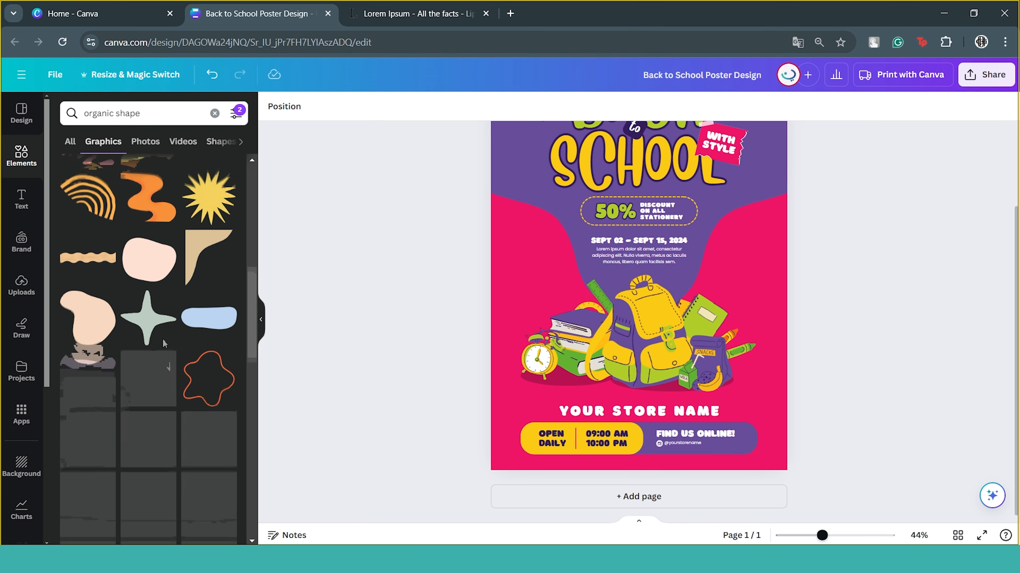
drag(154, 346, 779, 371)
key(Delete)
Place the rounded green organic blob at small size above the books and recolour it lime green.
scroll(154, 363, down, 5)
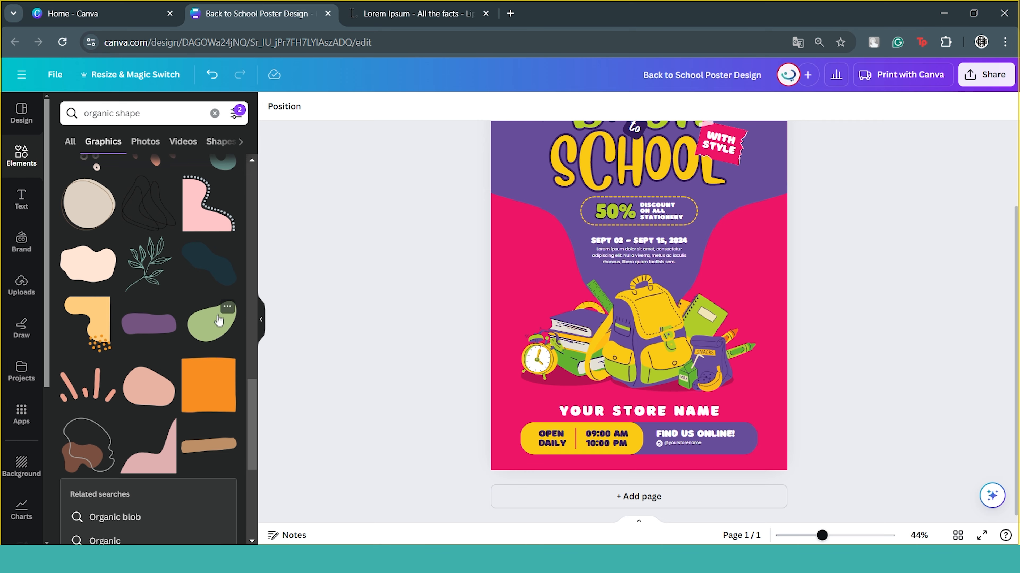
drag(220, 324, 602, 276)
drag(583, 357, 499, 285)
drag(523, 222, 570, 299)
click(380, 107)
click(376, 196)
click(401, 298)
Add the rounded pink organic blob above the notebook, scaled small and rotated, and recolour it yellow.
scroll(154, 217, down, 3)
drag(149, 253, 753, 265)
drag(751, 337, 670, 289)
drag(792, 324, 736, 239)
mouse_move(725, 224)
mouse_down()
mouse_move(753, 230)
mouse_move(734, 235)
mouse_up()
click(381, 107)
Add a small lime green organic blob just below the yellow blob.
scroll(732, 271, down, 2)
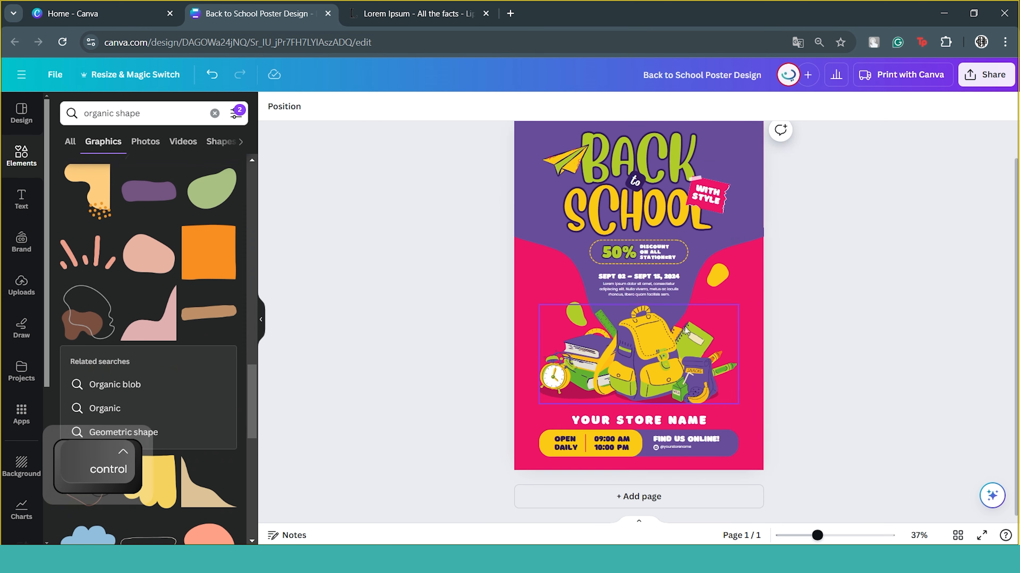
scroll(154, 341, down, 4)
drag(87, 335, 839, 255)
scroll(763, 257, up, 5)
scroll(839, 257, down, 4)
Search the graphics for "star", place the three-sparkle cluster on the pink area beside the sale dates and recolour it yellow.
drag(149, 113, 2, 100)
text(star)
key(Return)
drag(87, 450, 499, 311)
click(381, 107)
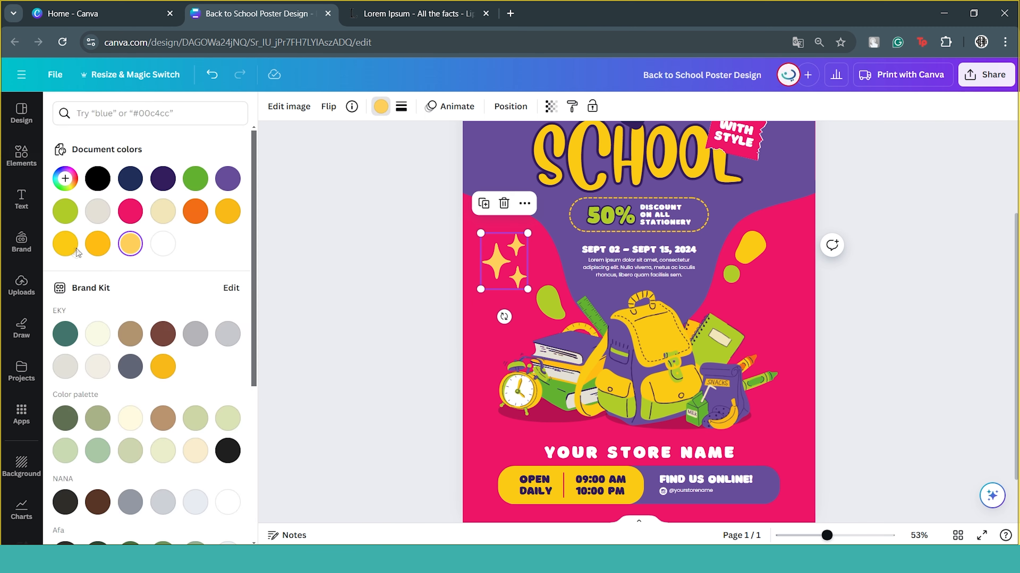
click(65, 243)
Search the graphics for "sun", place the spiral sun on the pink area above the crayons and recolour it yellow.
text(sun)
key(Return)
drag(74, 330, 737, 299)
scroll(823, 321, up, 4)
click(380, 107)
click(65, 243)
scroll(821, 289, down, 5)
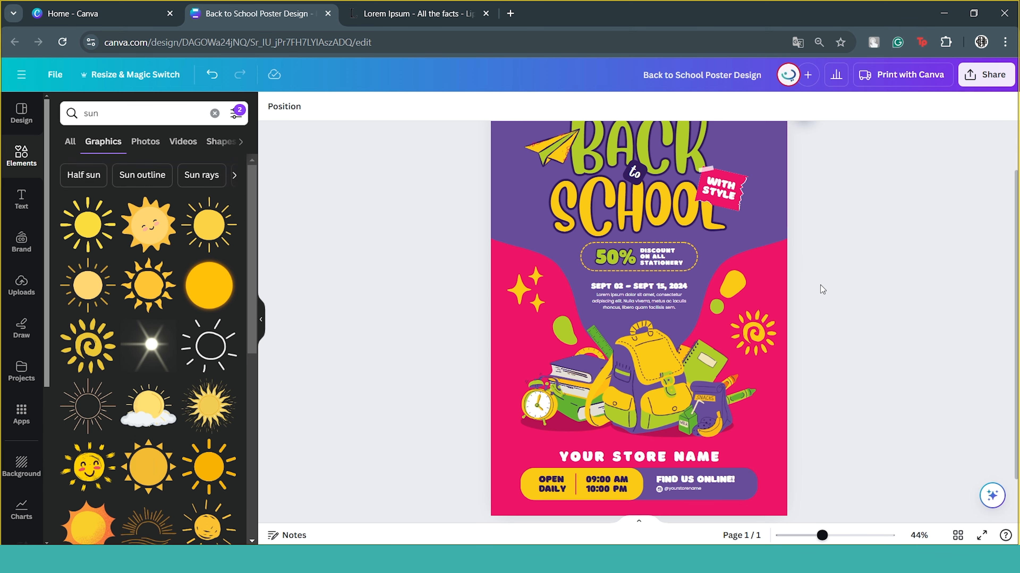
Search the graphics for "math formula", place the cube drawing over the purple background and recolour it dark purple.
drag(148, 114, 60, 113)
text(math formula)
key(Return)
drag(534, 220, 534, 220)
click(381, 106)
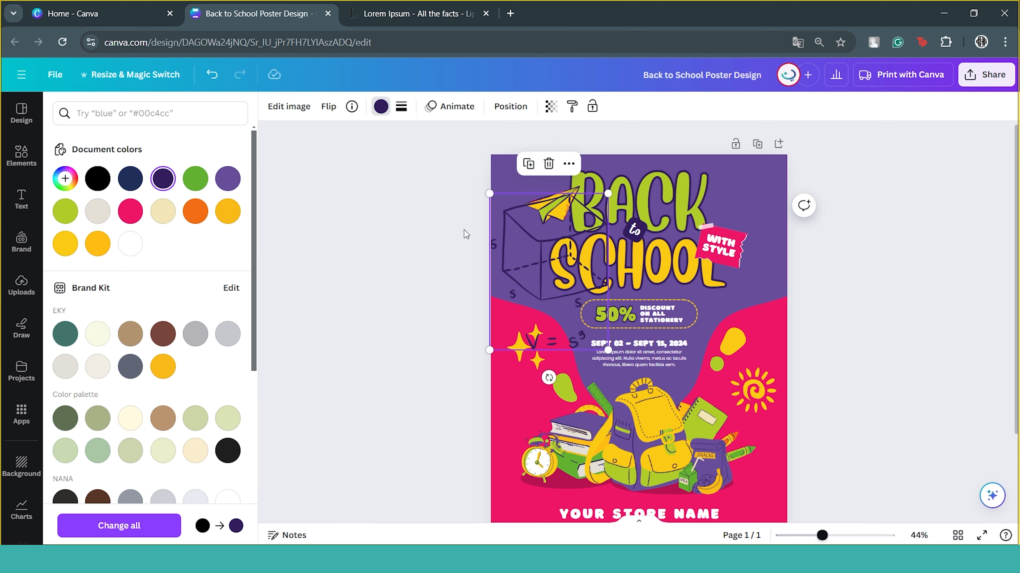
Shrink the cube formula, move it into the poster's upper-left corner and reduce its opacity.
drag(608, 300, 561, 248)
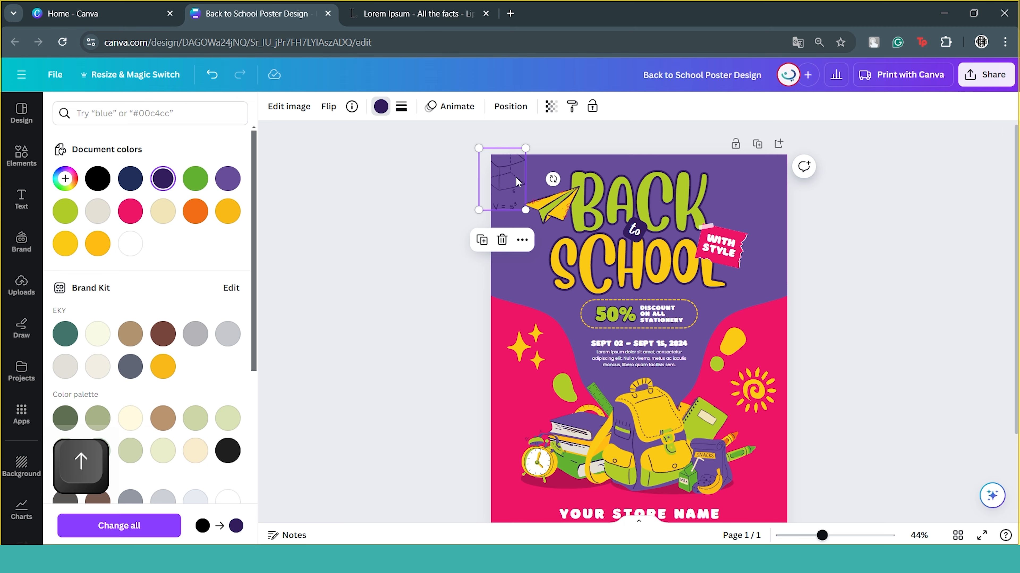
click(517, 182)
click(551, 107)
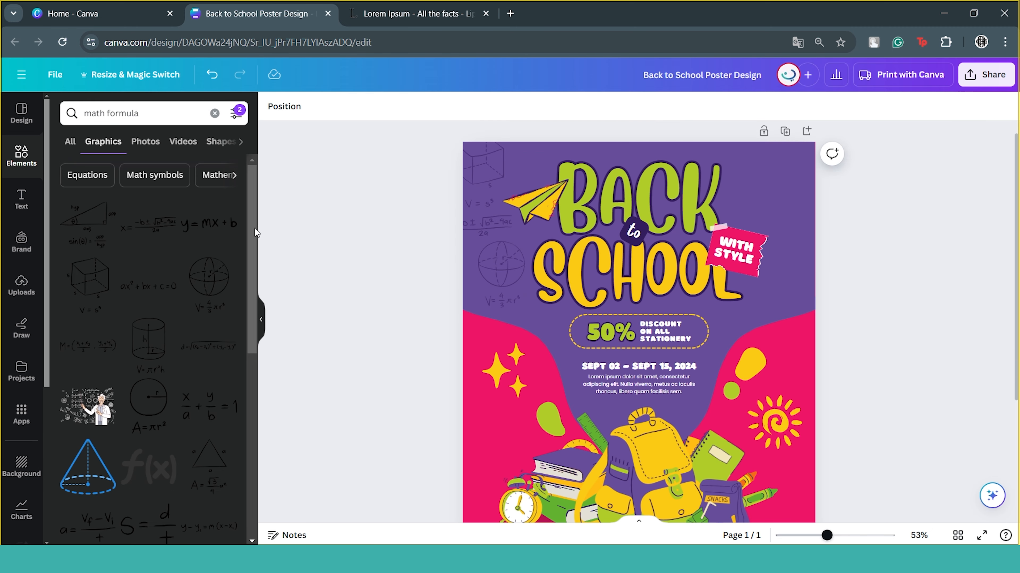
Place the sin(θ) triangle drawing in the poster's upper-right corner and the trapezoid area formula above the paper plane.
drag(757, 203, 790, 189)
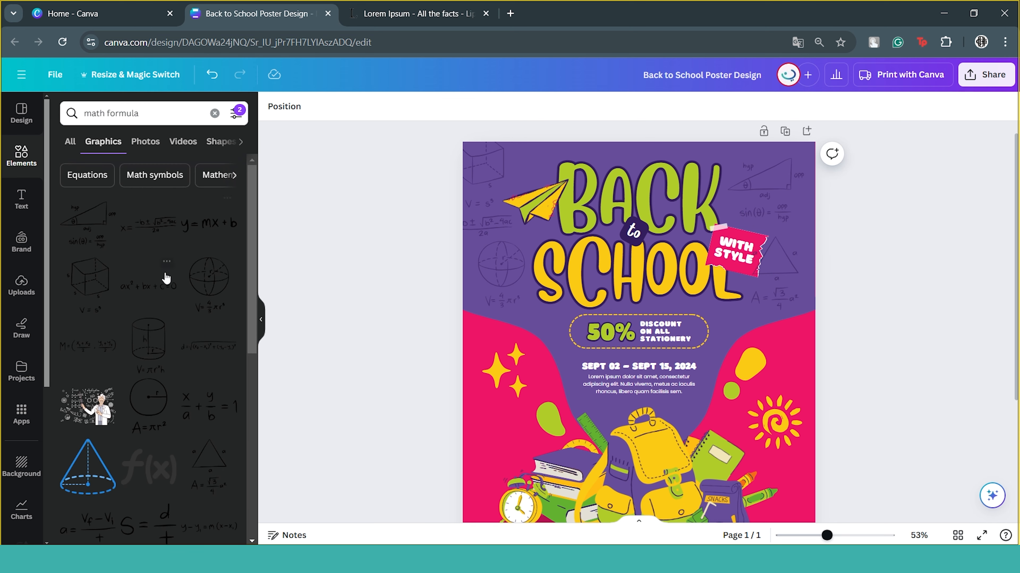
scroll(166, 278, down, 5)
drag(208, 454, 540, 150)
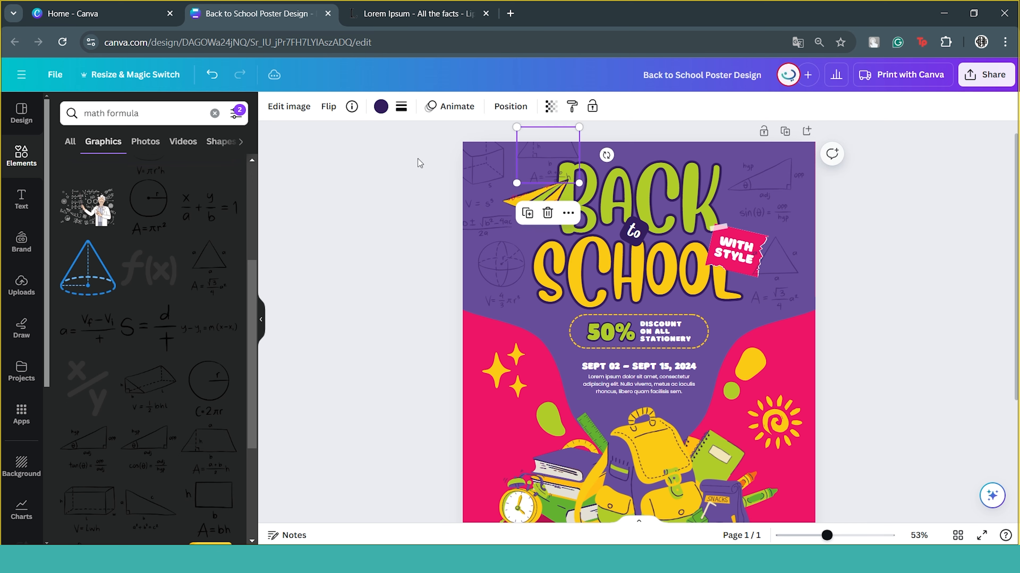
click(416, 162)
Add the "V = lwh" box and the "A = ½bh" triangle drawings over the title and recolour them dark purple.
scroll(152, 345, down, 3)
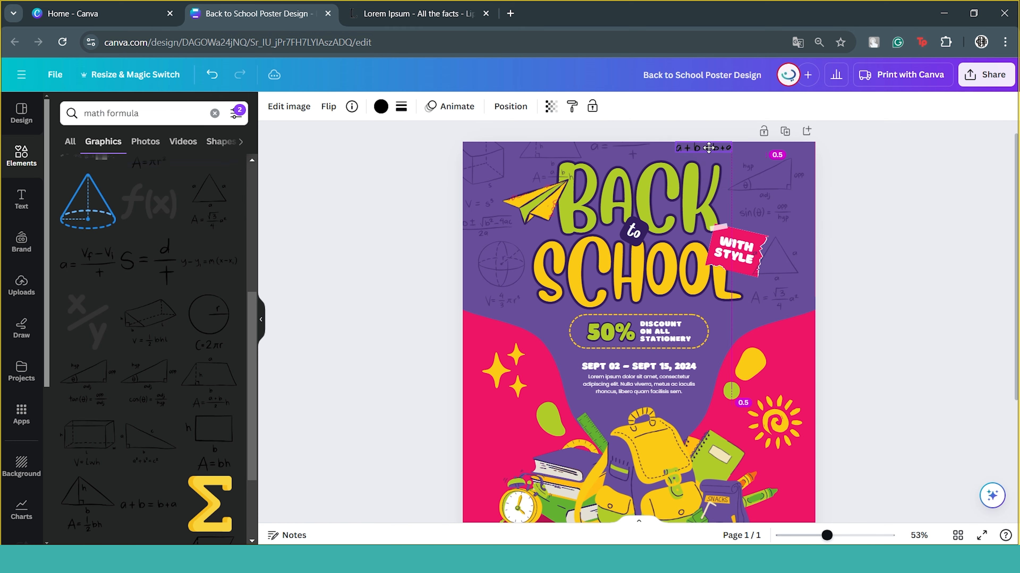
click(87, 437)
drag(680, 179, 609, 214)
click(381, 106)
click(164, 176)
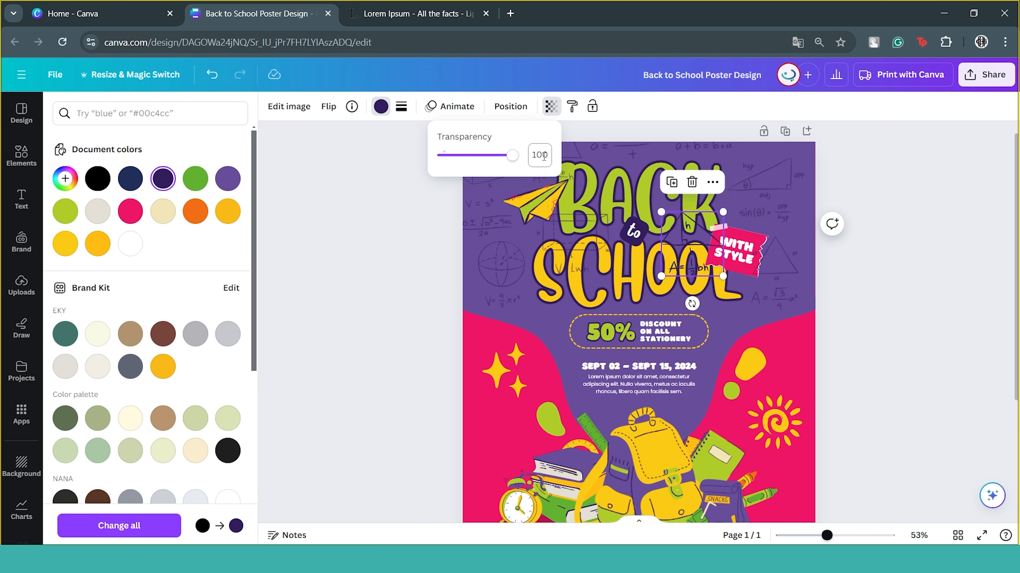
click(381, 106)
click(917, 237)
Select the math formula drawings together and send them behind the title lettering.
shift+click(550, 152)
right_click(480, 164)
click(520, 309)
click(832, 268)
scroll(832, 268, down, 2)
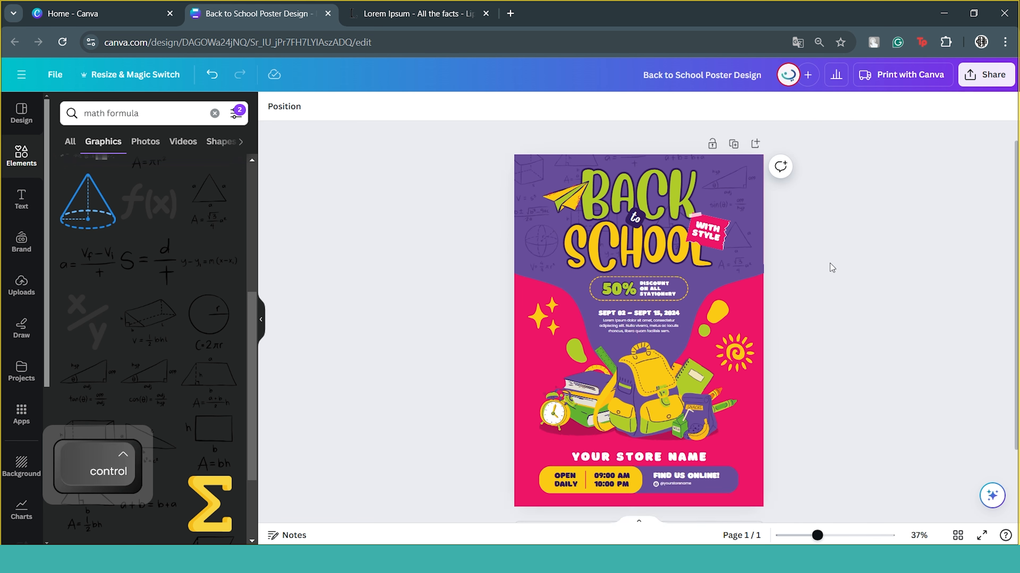
Duplicate the "V = lwh" box drawing below the "WITH STYLE" tag and group all the math formula drawings.
scroll(832, 268, up, 2)
click(567, 219)
drag(574, 221, 716, 284)
scroll(727, 130, up, 2)
click(797, 237)
shift+click(499, 336)
click(585, 385)
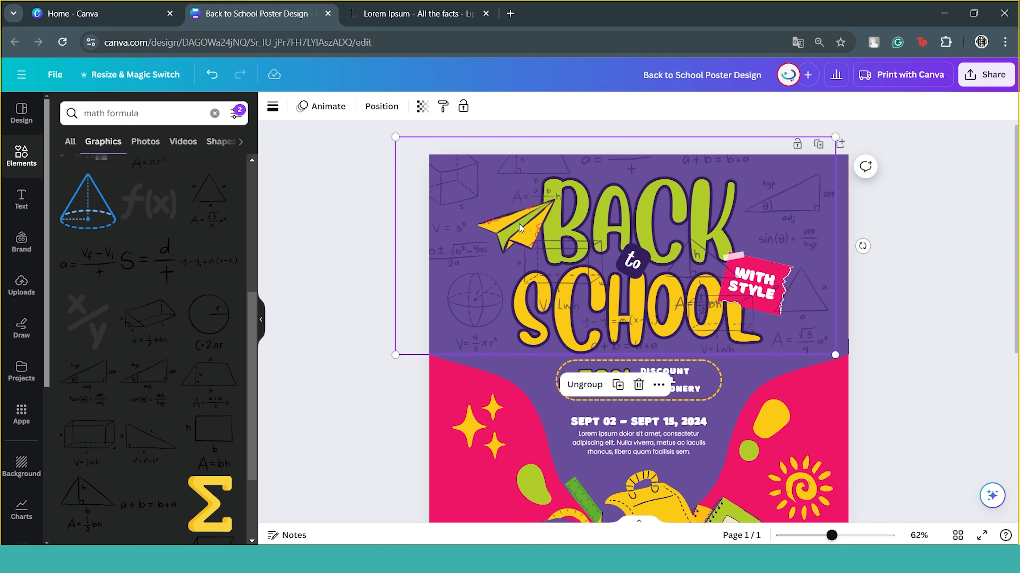
Download the finished poster as a JPG file.
click(899, 281)
scroll(899, 281, down, 2)
click(987, 74)
click(827, 392)
click(858, 158)
click(843, 213)
click(849, 335)
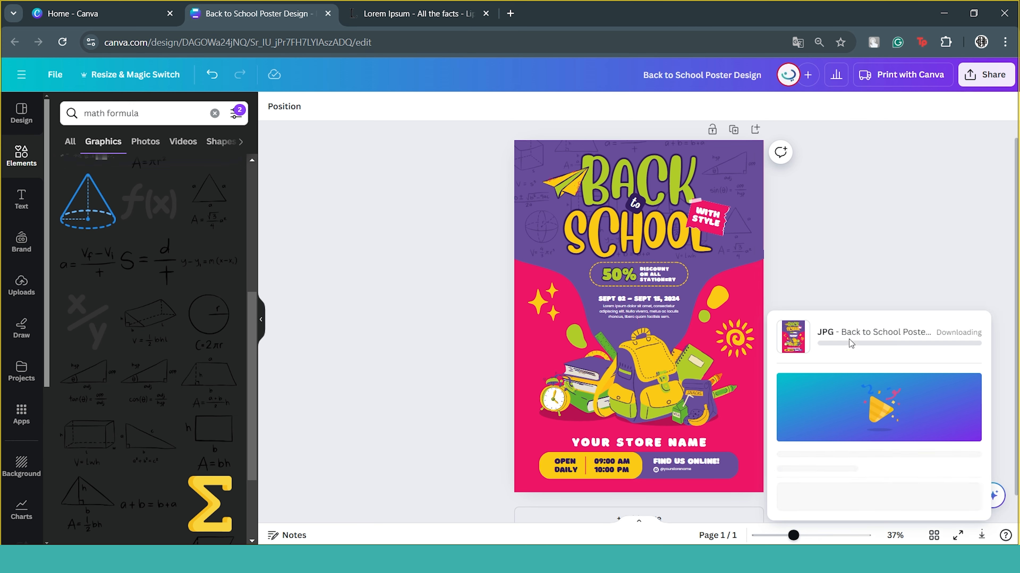